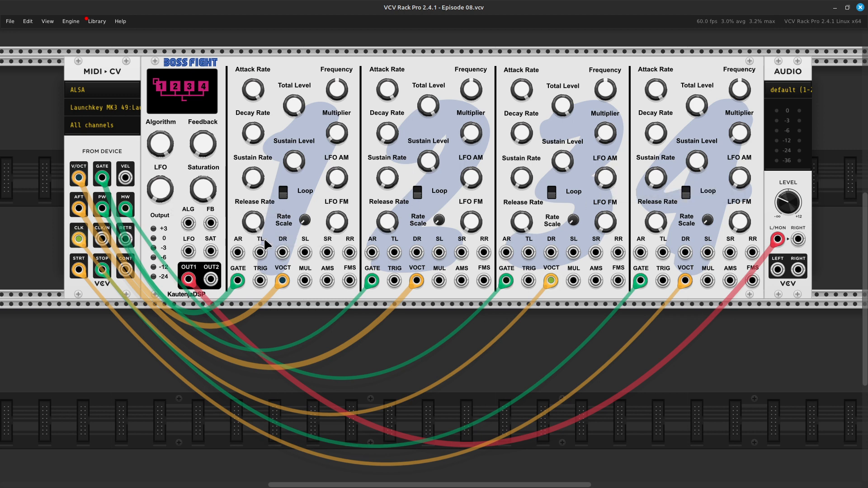
# Examine the first operator's level, envelope, loop and LFO sensitivity controls on the Boss Fight module up close.
pyautogui.moveTo(340, 187)
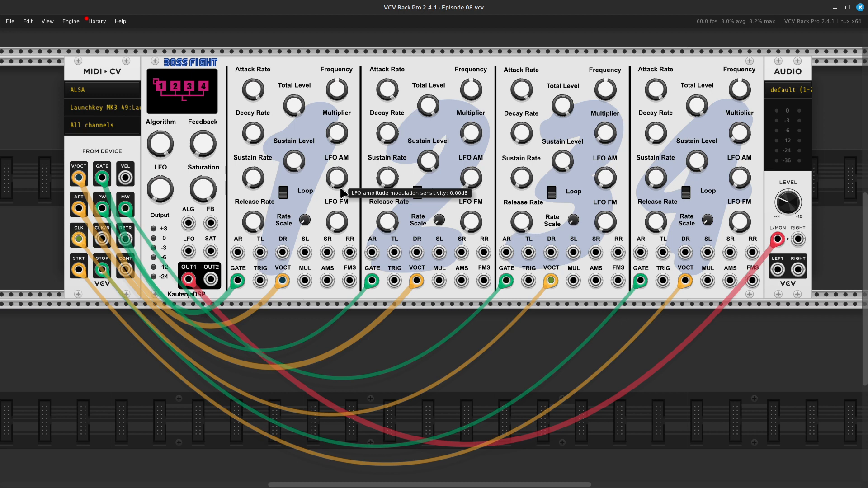
pyautogui.moveTo(337, 234)
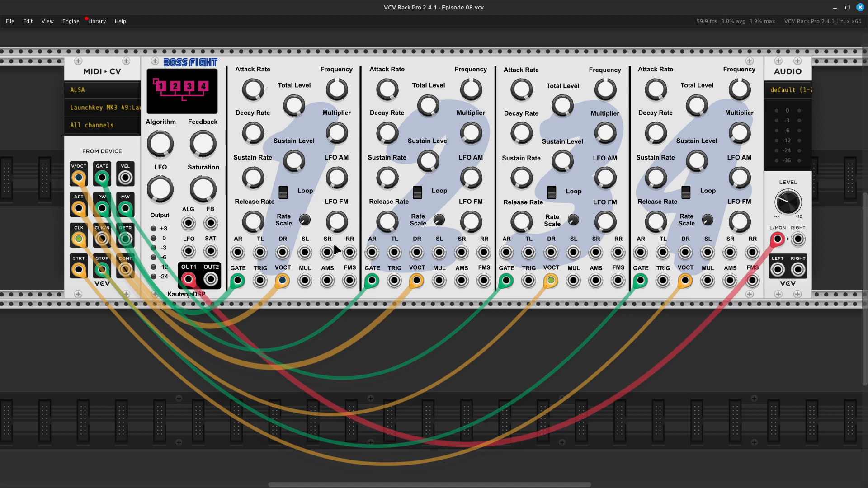
pyautogui.moveTo(284, 196)
pyautogui.hotkey('ctrl', '=')
pyautogui.hotkey('ctrl', '=')
pyautogui.press('Up')
pyautogui.press('Up')
pyautogui.press('Up')
pyautogui.press('Up')
pyautogui.press('Up')
pyautogui.press('Left')
pyautogui.press('Left')
pyautogui.press('Left')
pyautogui.press('Left')
pyautogui.press('Left')
pyautogui.press('Left')
pyautogui.press('Left')
pyautogui.press('Left')
pyautogui.press('Left')
pyautogui.press('Left')
pyautogui.press('Left')
pyautogui.press('Left')
pyautogui.press('Down')
pyautogui.press('Down')
pyautogui.press('Down')
pyautogui.press('Down')
pyautogui.press('Down')
pyautogui.press('Down')
pyautogui.press('Down')
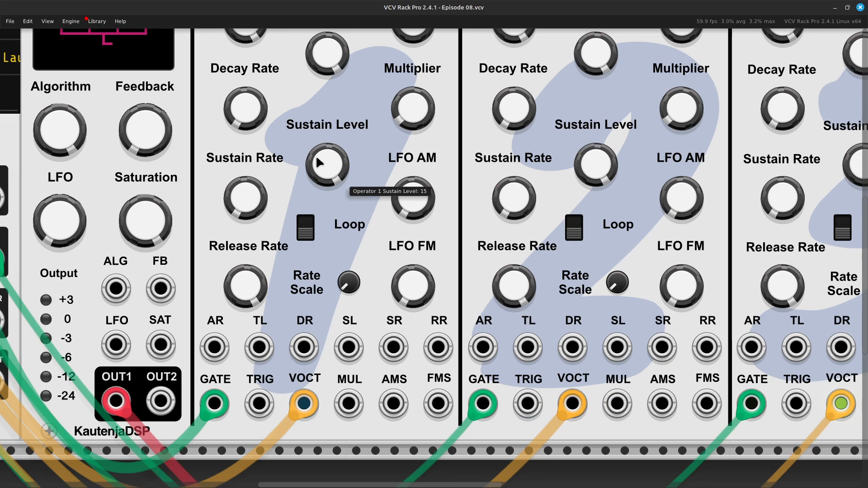
pyautogui.press('Up')
pyautogui.press('Up')
pyautogui.press('Up')
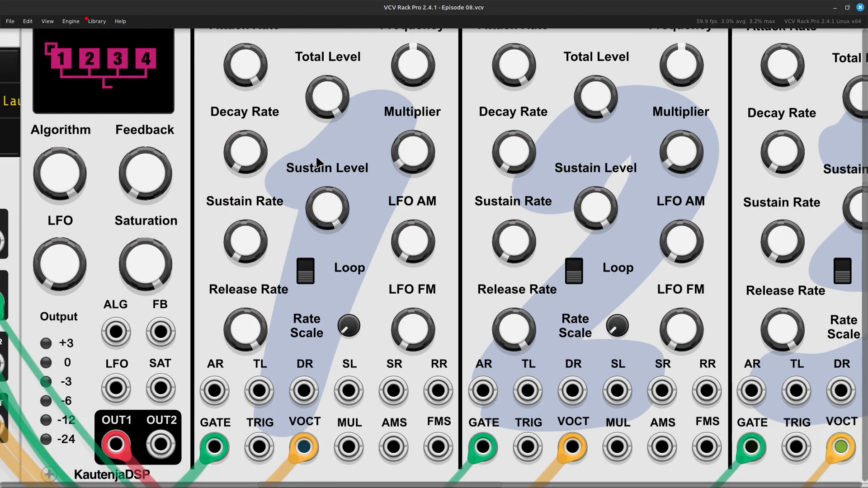
pyautogui.hotkey('ctrl', '-')
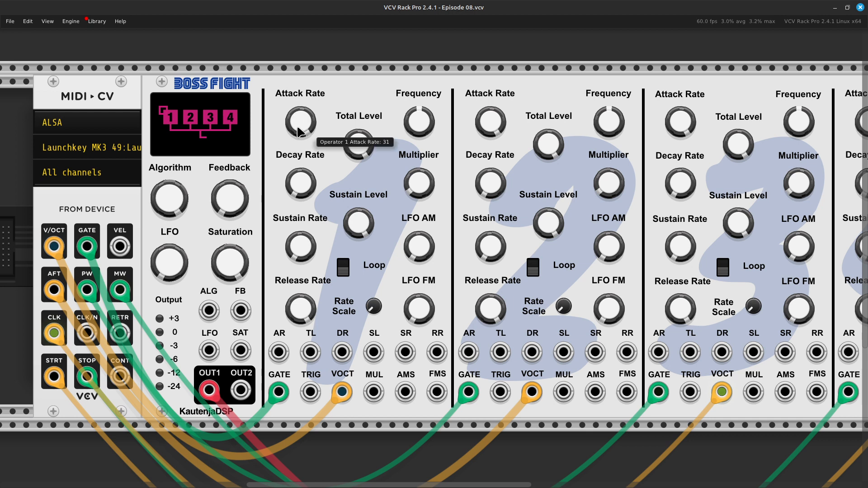
# Lower operator 1's attack rate to about 6.5.
pyautogui.moveTo(310, 131); pyautogui.dragTo(309, 361)
pyautogui.moveTo(300, 122); pyautogui.dragTo(300, 113)
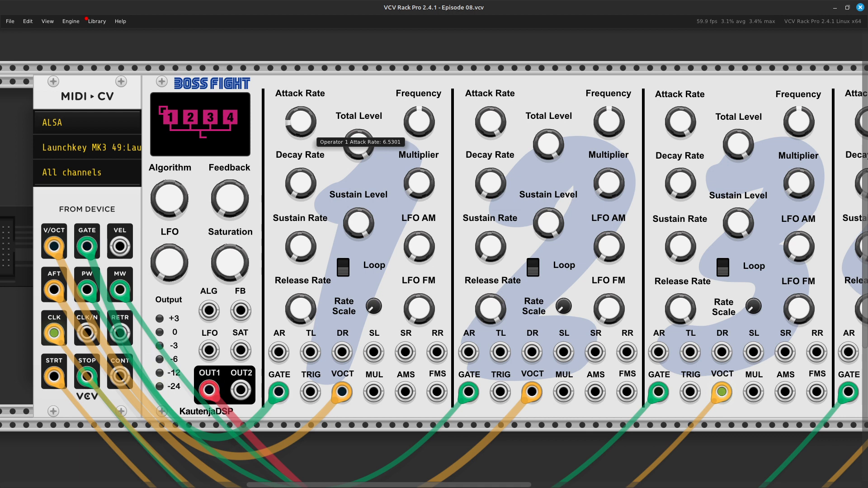
pyautogui.moveTo(300, 113); pyautogui.dragTo(316, 115)
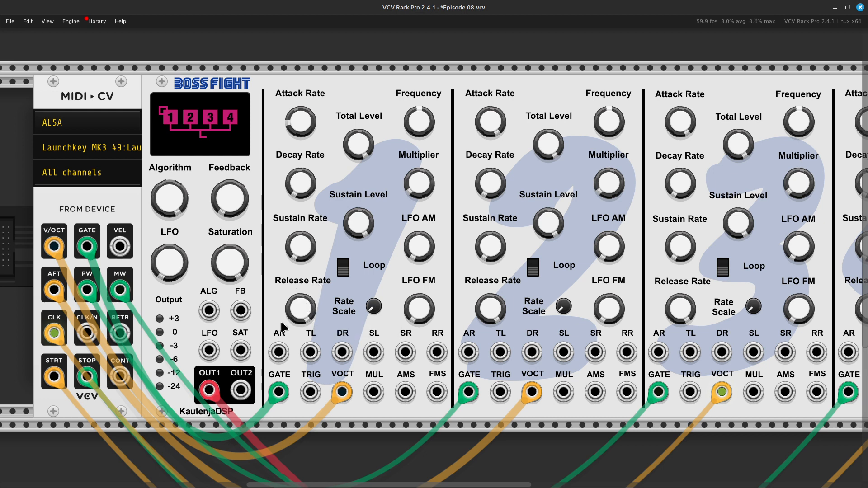
# Raise operator 1's release rate to about 7.
pyautogui.moveTo(301, 313)
pyautogui.mouseDown()
pyautogui.moveTo(301, 324)
pyautogui.moveTo(299, 310)
pyautogui.mouseUp()
pyautogui.moveTo(296, 307); pyautogui.dragTo(296, 320)
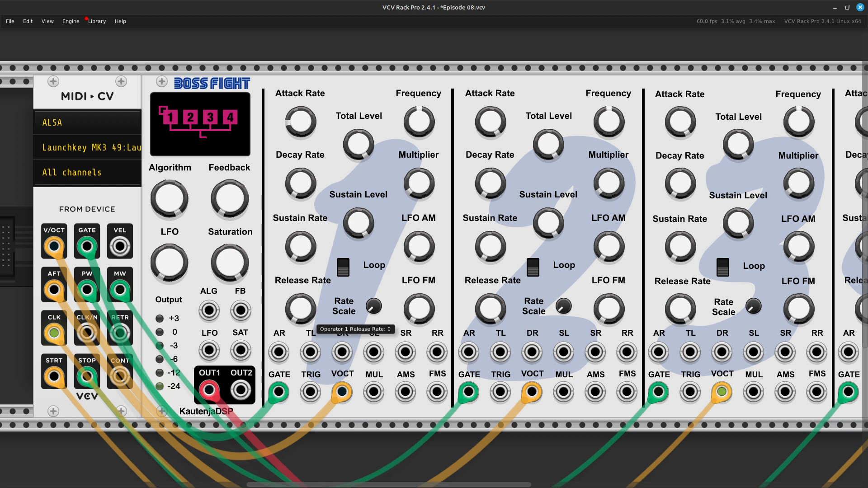
pyautogui.moveTo(300, 309); pyautogui.dragTo(300, 100)
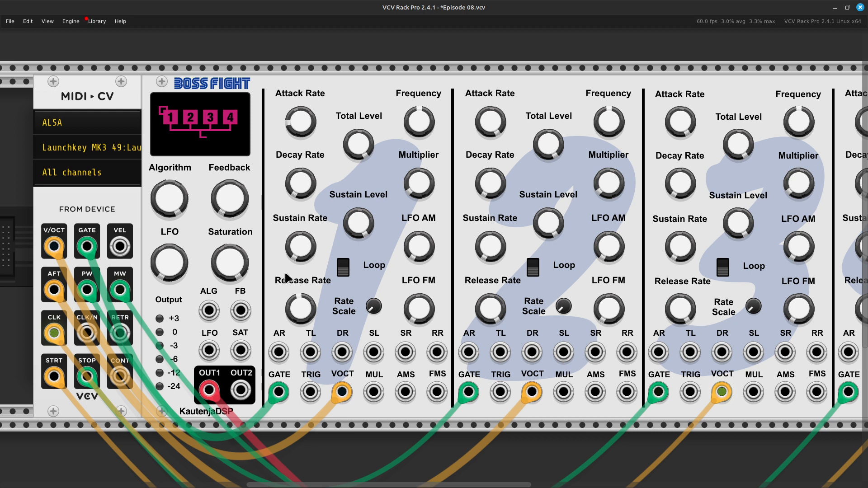
# Review operator 1's release rate, rate scaling, loop switch, both decay rates, total level and sustain level.
pyautogui.moveTo(304, 312)
pyautogui.moveTo(379, 312)
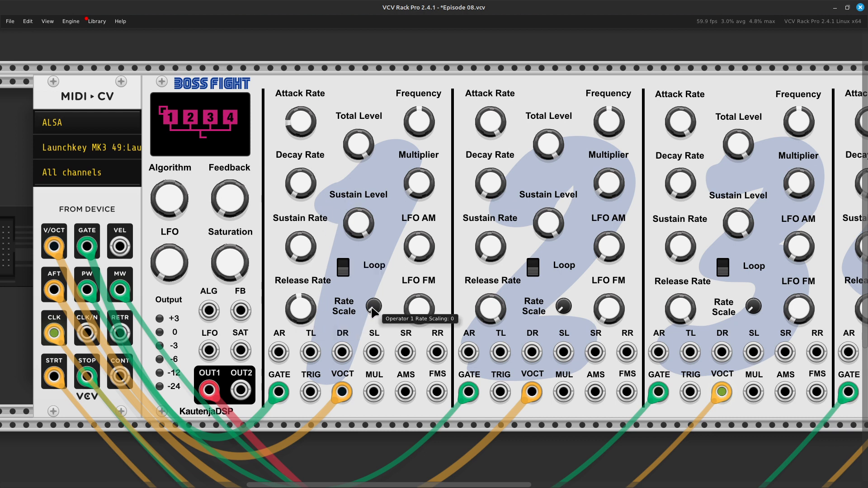
pyautogui.moveTo(343, 272)
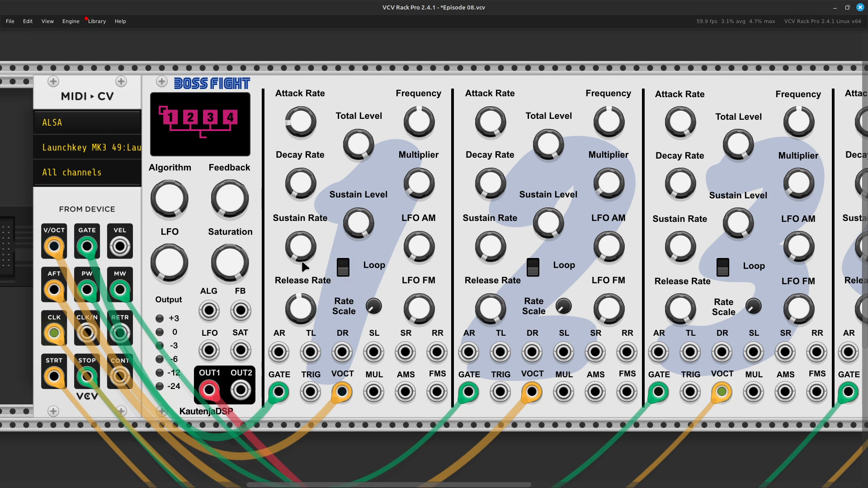
pyautogui.moveTo(289, 185)
pyautogui.moveTo(358, 148)
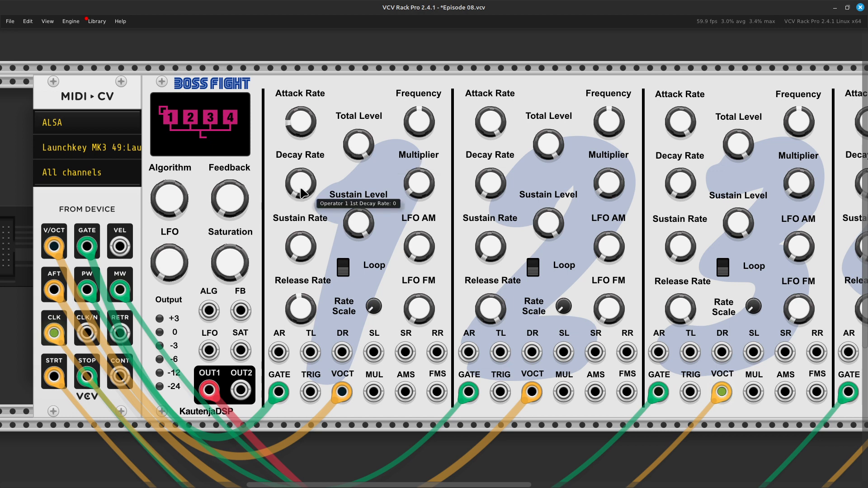
pyautogui.moveTo(362, 238)
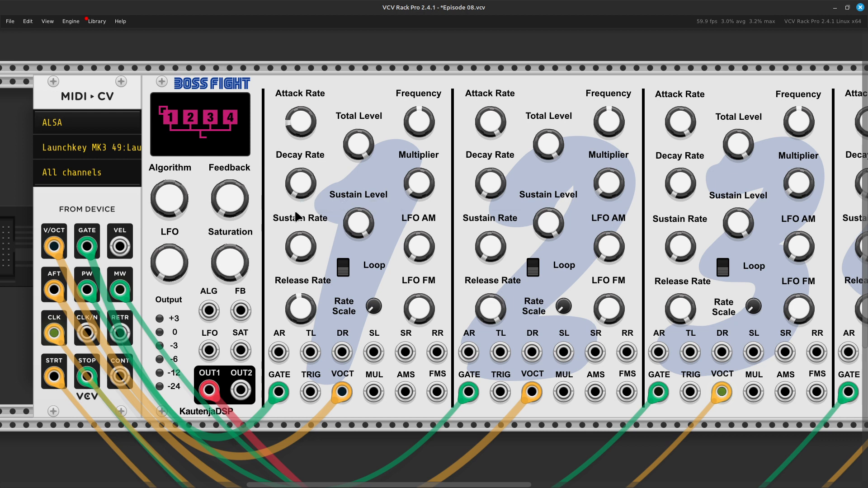
pyautogui.moveTo(299, 319)
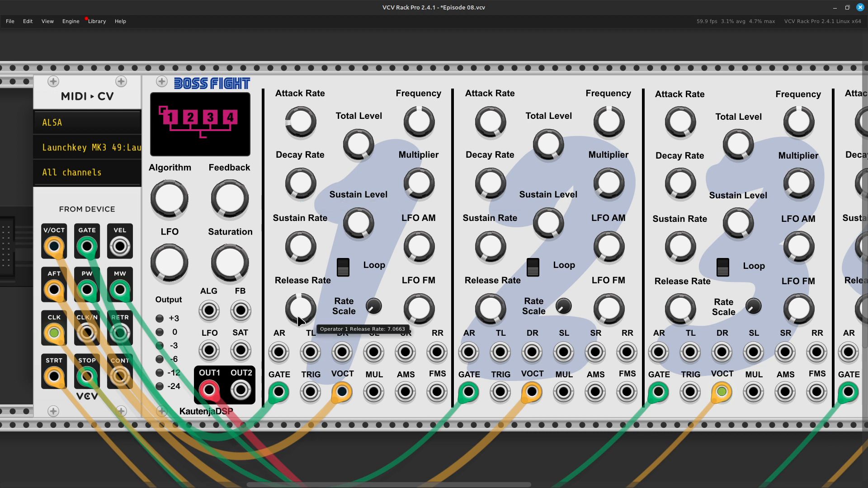
pyautogui.moveTo(295, 258)
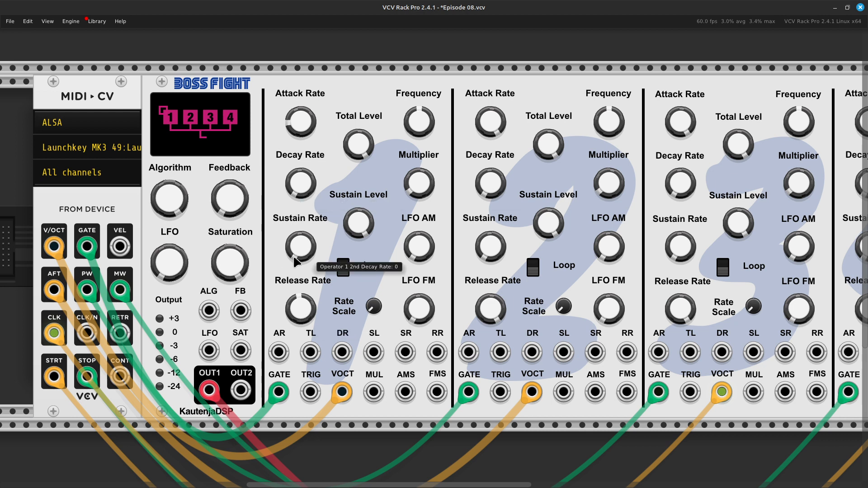
# Raise operator 1's first decay rate to around mid-range and lower its sustain level to about 8.7.
pyautogui.moveTo(300, 183); pyautogui.dragTo(300, 117)
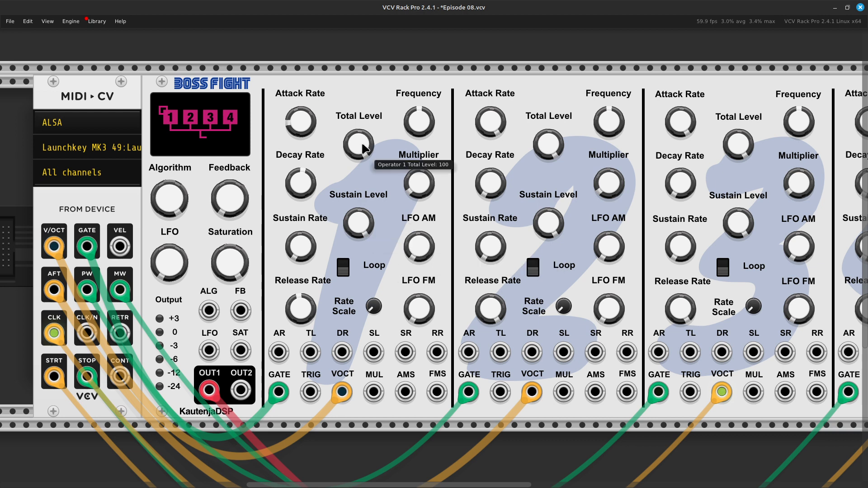
pyautogui.moveTo(360, 228); pyautogui.dragTo(359, 230)
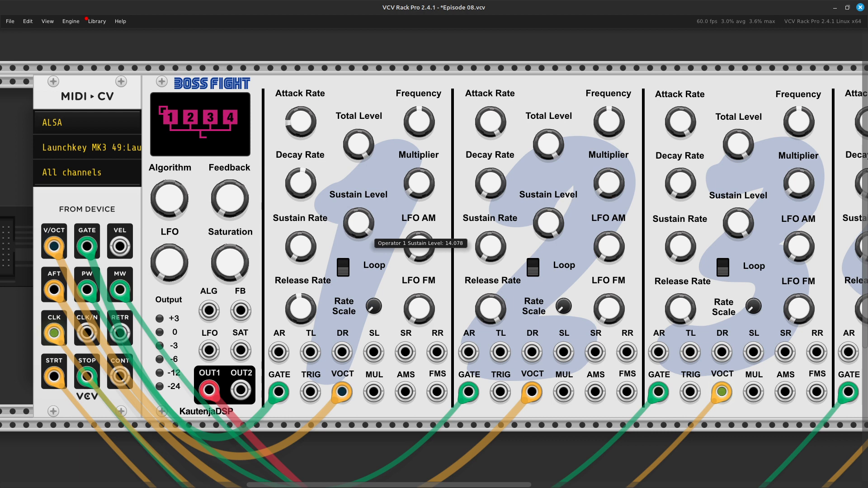
pyautogui.moveTo(360, 230); pyautogui.dragTo(359, 234)
# Sweep operator 1's first decay rate down to about 2.9 and back up to around mid-range.
pyautogui.moveTo(286, 185); pyautogui.dragTo(286, 203)
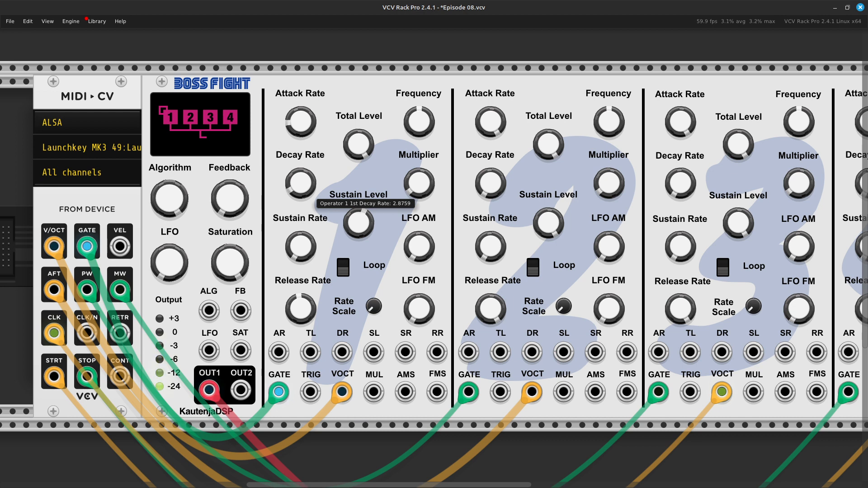
pyautogui.moveTo(285, 203); pyautogui.dragTo(286, 196)
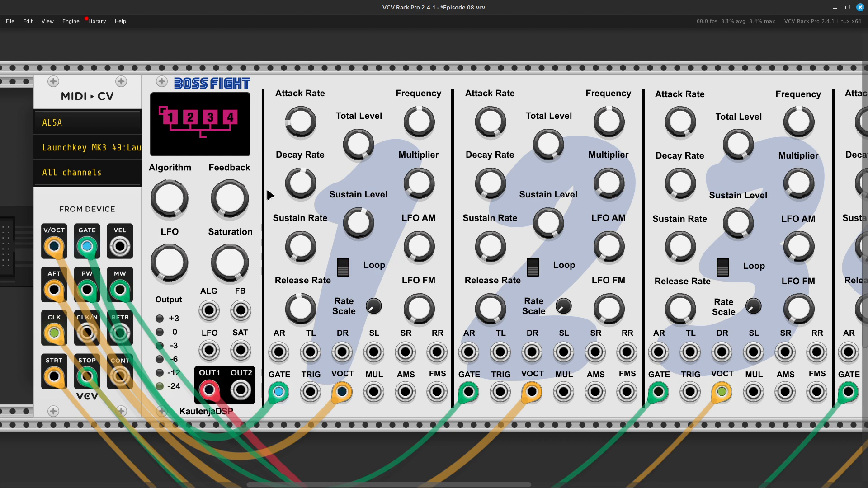
pyautogui.moveTo(289, 183)
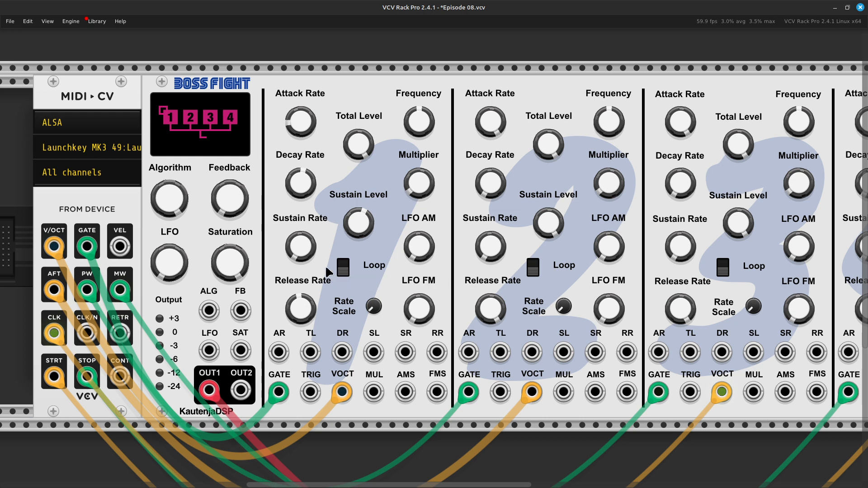
# Raise operator 1's sustain rate, the second decay rate, until its knob points to about nine o'clock.
pyautogui.moveTo(310, 255); pyautogui.dragTo(310, 251)
pyautogui.moveTo(298, 258)
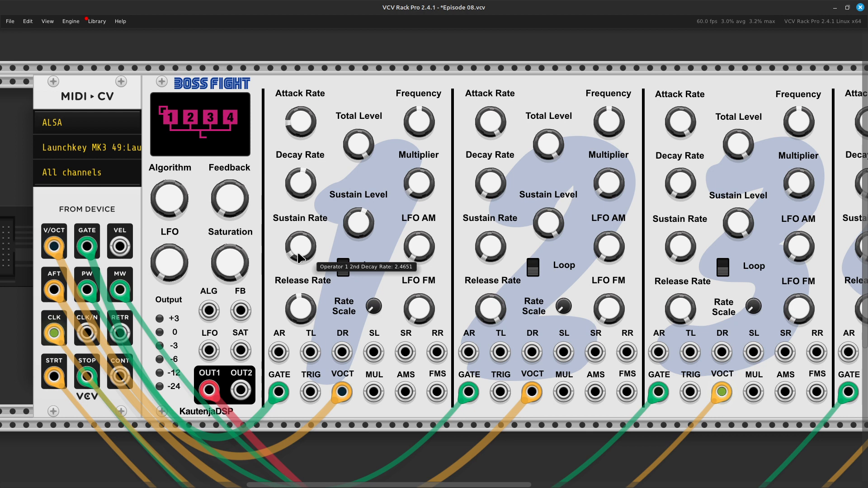
pyautogui.moveTo(298, 258); pyautogui.dragTo(298, 229)
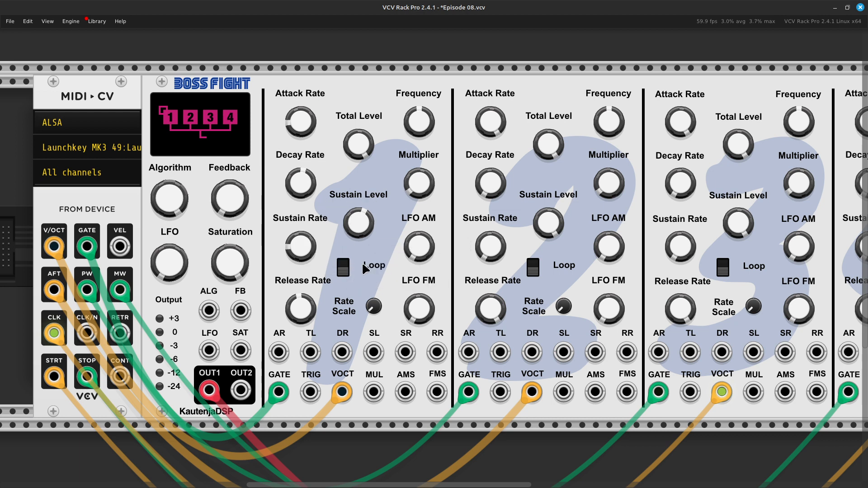
# Turn on the envelope loop for operator 1 and try out a higher rate scaling.
pyautogui.click(344, 268)
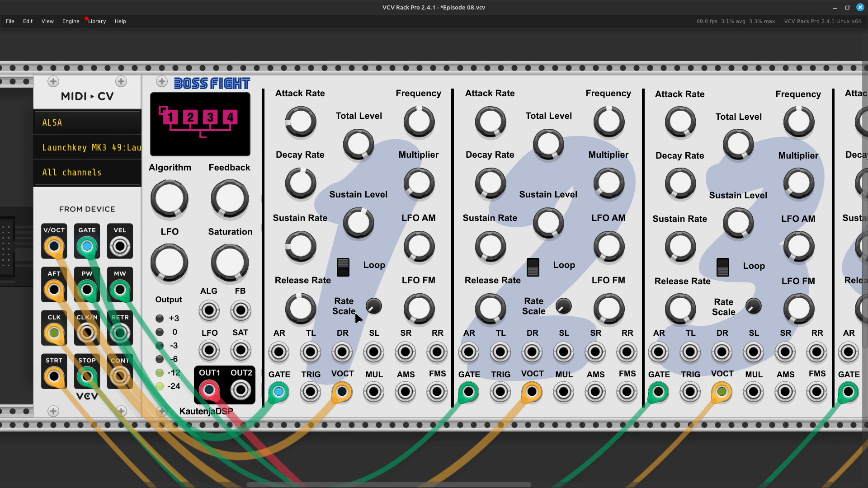
pyautogui.moveTo(374, 308); pyautogui.dragTo(374, 264)
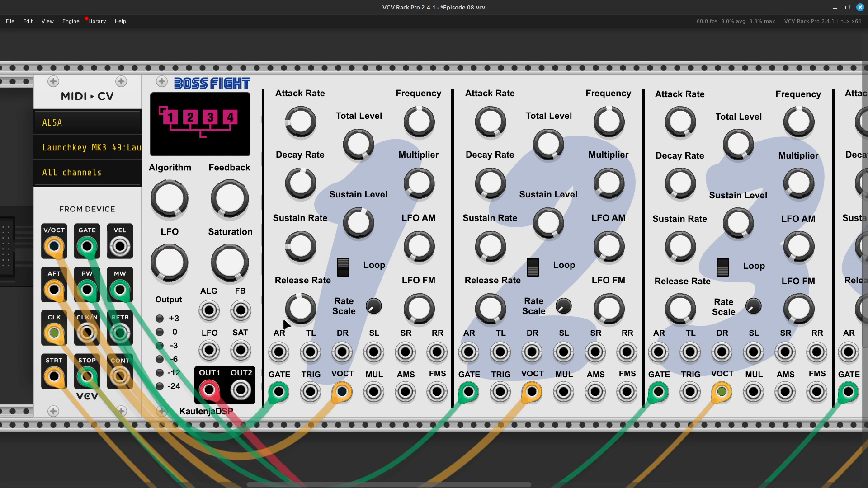
# Raise operator 1's release rate to about 12.3 and lower its sustain rate slightly.
pyautogui.moveTo(288, 317)
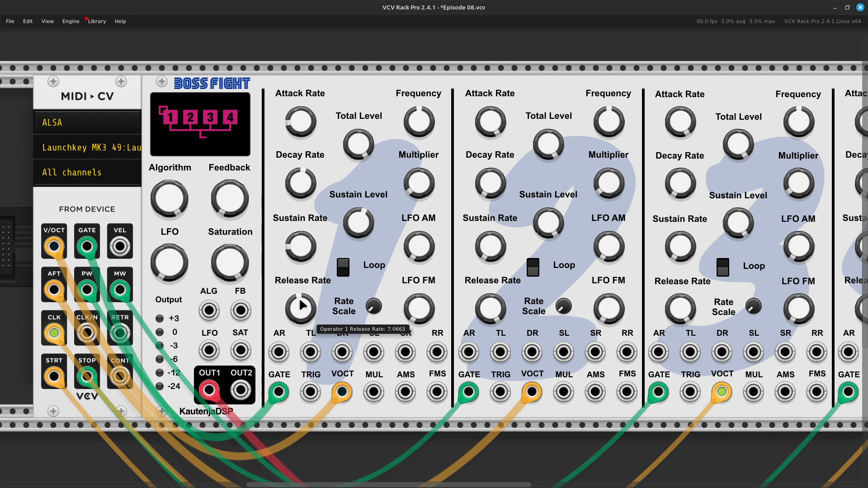
pyautogui.moveTo(310, 308); pyautogui.dragTo(309, 294)
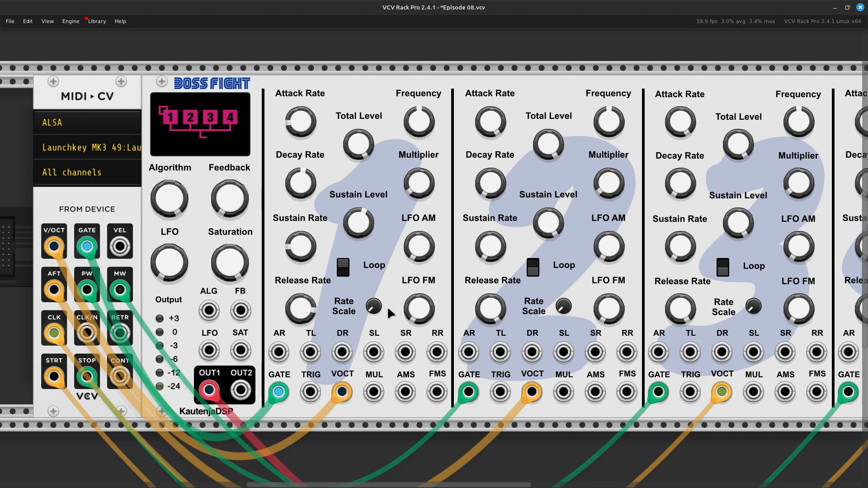
pyautogui.moveTo(302, 246); pyautogui.dragTo(302, 249)
pyautogui.moveTo(374, 310)
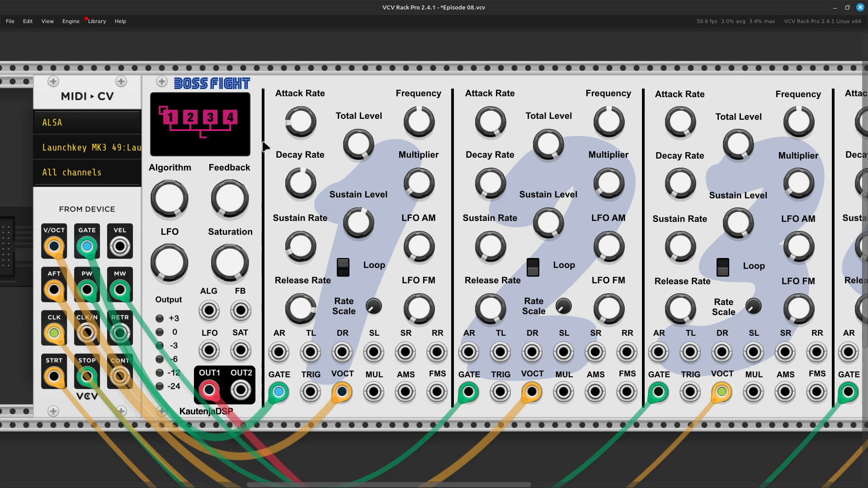
# Lower operator 1's attack rate a little further and fine-tune its release rate to about 11.7.
pyautogui.moveTo(297, 132); pyautogui.dragTo(297, 142)
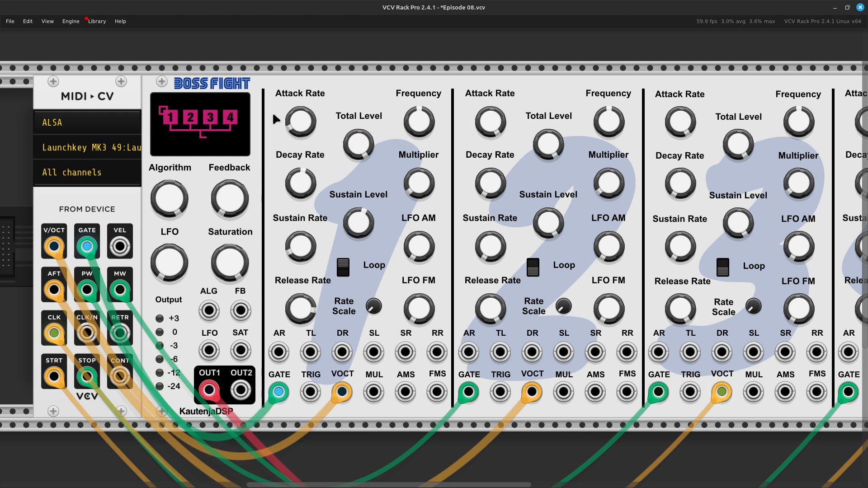
pyautogui.moveTo(306, 311)
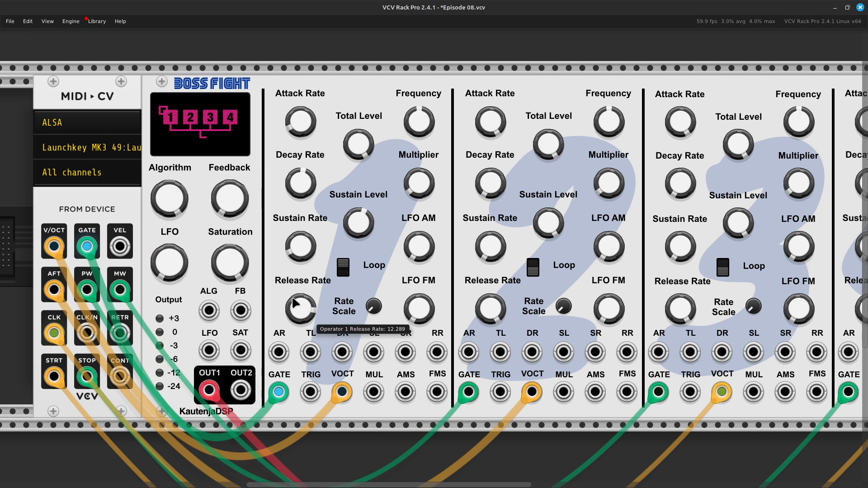
pyautogui.moveTo(309, 315); pyautogui.dragTo(310, 317)
pyautogui.moveTo(310, 318)
pyautogui.mouseDown()
pyautogui.moveTo(310, 326)
pyautogui.moveTo(310, 312)
pyautogui.mouseUp()
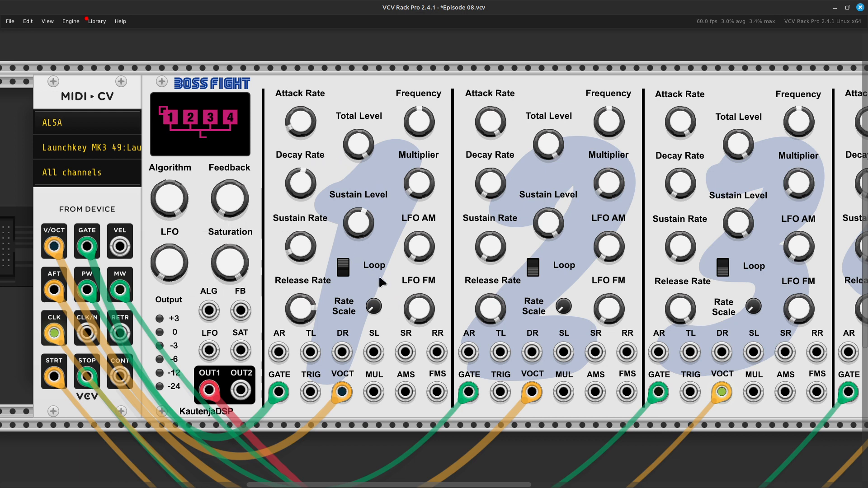
# Raise operator 1's release rate toward its maximum.
pyautogui.moveTo(362, 231)
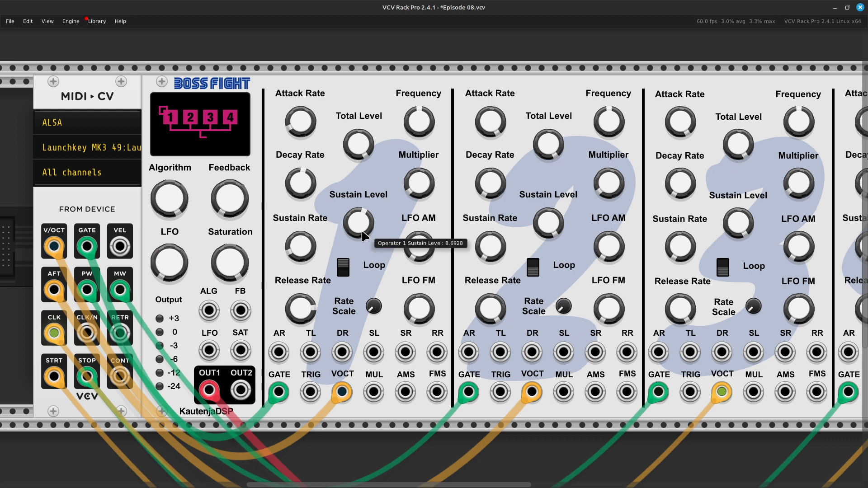
pyautogui.moveTo(309, 313)
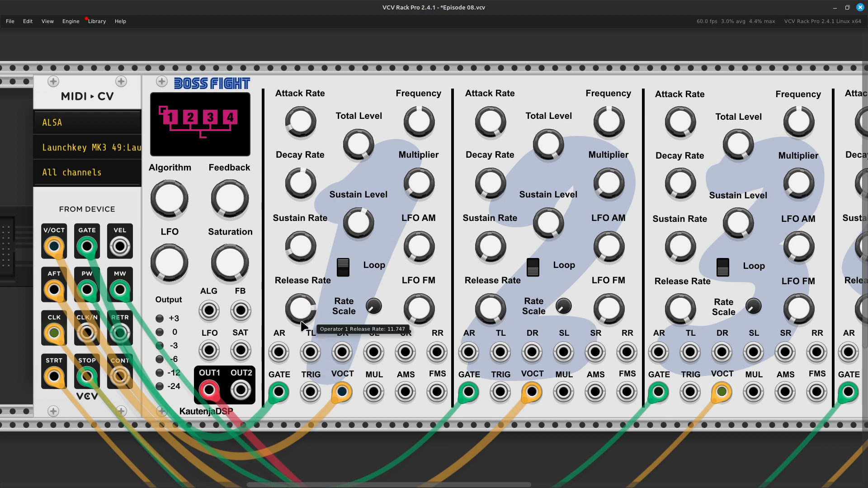
pyautogui.moveTo(309, 312); pyautogui.dragTo(309, 303)
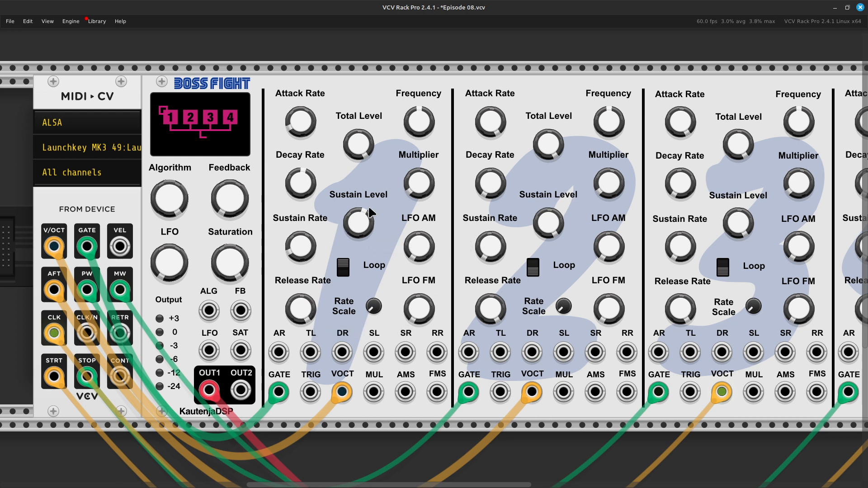
# Raise operator 1's sustain rate and sustain level toward the upper end of their ranges.
pyautogui.moveTo(300, 262); pyautogui.dragTo(300, 240)
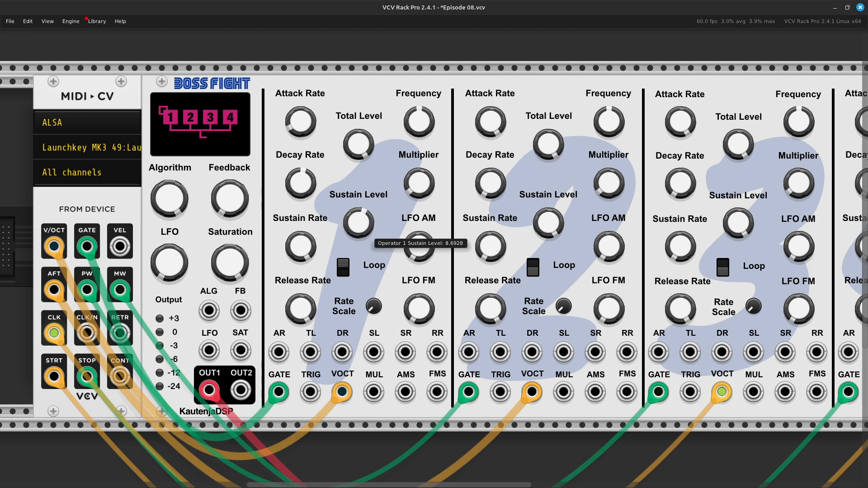
pyautogui.moveTo(359, 222); pyautogui.dragTo(358, 199)
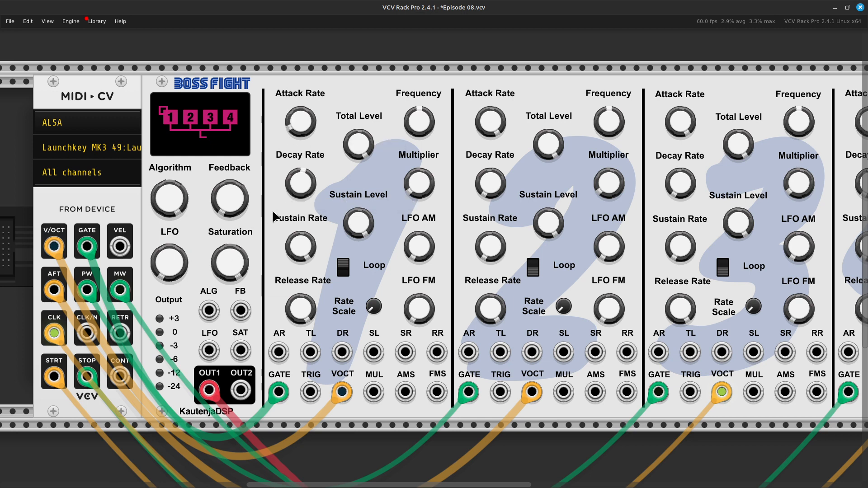
# Lower operator 1's first decay rate to about 1.5 and bring its sustain level down.
pyautogui.moveTo(302, 187)
pyautogui.moveTo(301, 194)
pyautogui.mouseDown()
pyautogui.moveTo(302, 183)
pyautogui.moveTo(302, 205)
pyautogui.mouseUp()
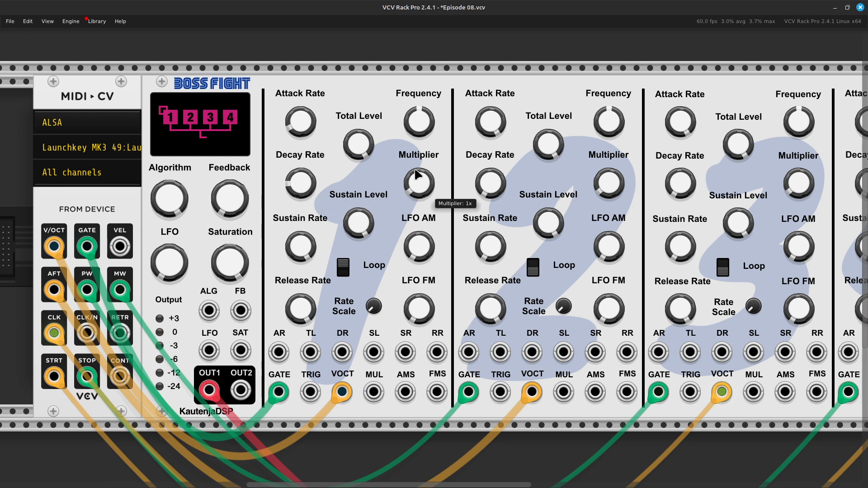
pyautogui.moveTo(356, 220); pyautogui.dragTo(357, 265)
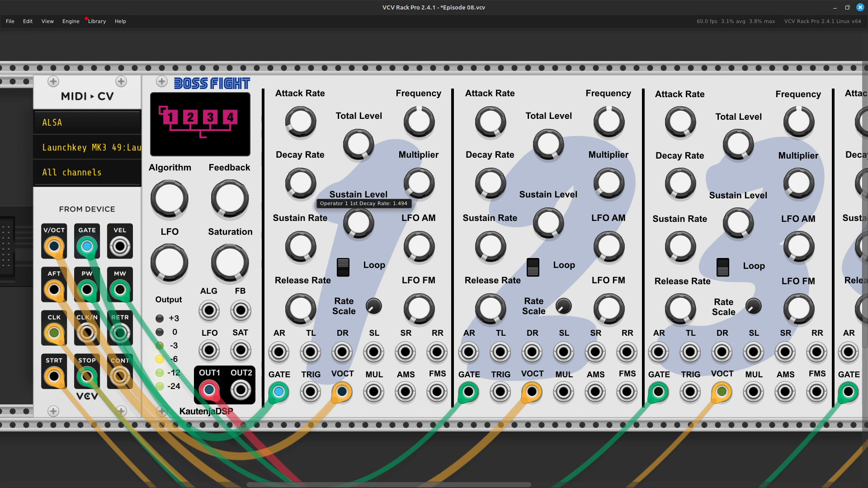
pyautogui.moveTo(300, 183)
pyautogui.mouseDown()
pyautogui.moveTo(300, 164)
pyautogui.moveTo(300, 182)
pyautogui.mouseUp()
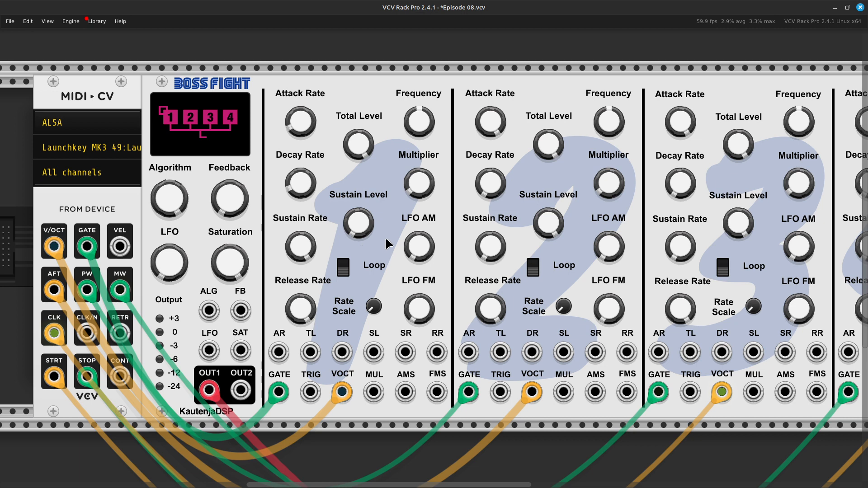
# Raise operator 1's sustain level to roughly two-thirds of its range and lower its sustain rate.
pyautogui.moveTo(364, 230); pyautogui.dragTo(364, 167)
pyautogui.moveTo(368, 232); pyautogui.dragTo(367, 244)
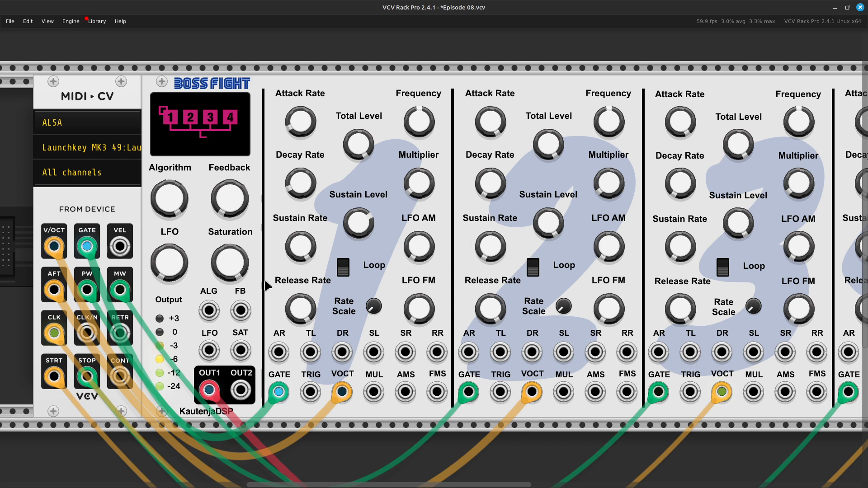
pyautogui.moveTo(310, 255); pyautogui.dragTo(309, 307)
pyautogui.moveTo(298, 239); pyautogui.dragTo(299, 236)
# Adjust operator 1's decay rate and reduce its release rate, leaving both at roughly a quarter of their ranges.
pyautogui.moveTo(302, 193); pyautogui.dragTo(302, 180)
pyautogui.moveTo(300, 309); pyautogui.dragTo(300, 318)
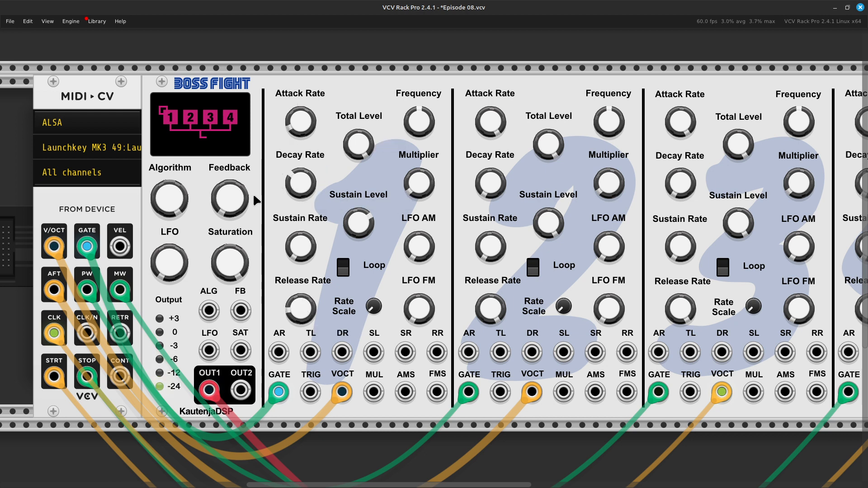
pyautogui.moveTo(310, 192); pyautogui.dragTo(310, 214)
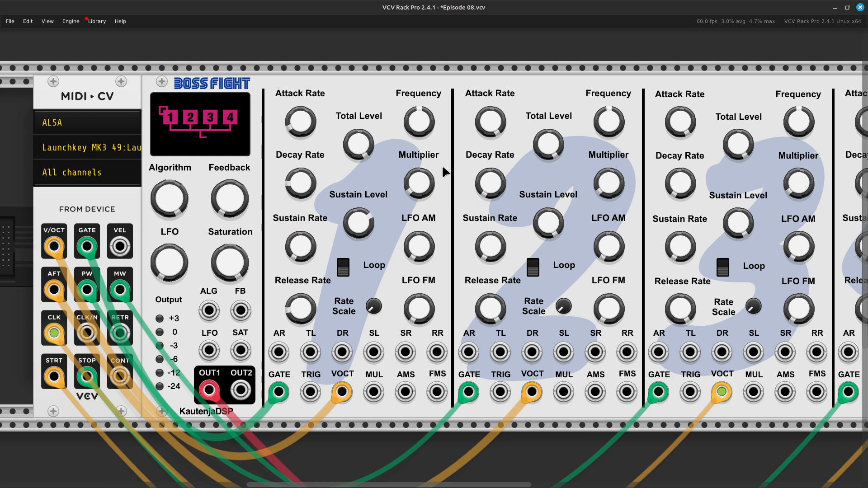
# Check operator 1's exact frequency value without changing it.
pyautogui.moveTo(425, 181)
pyautogui.moveTo(431, 120)
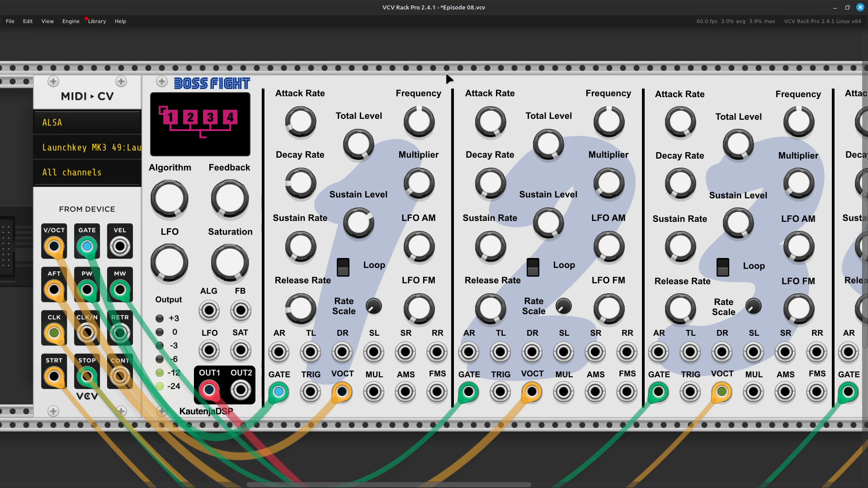
pyautogui.rightClick(424, 113)
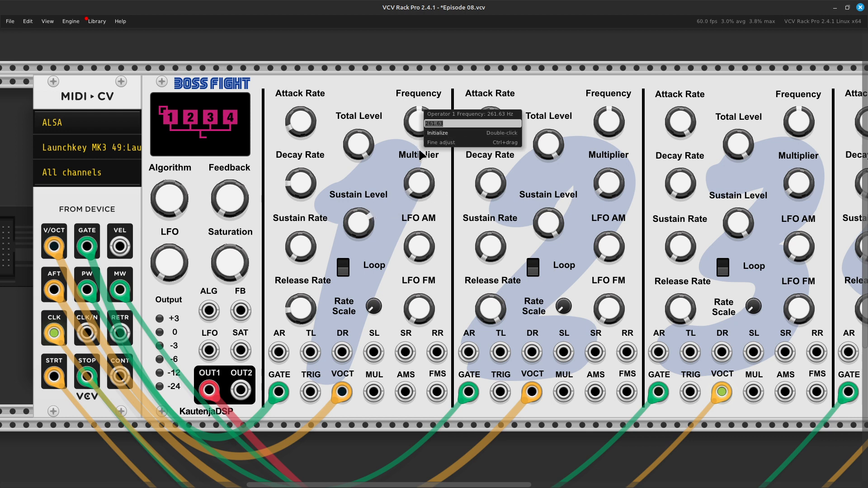
pyautogui.click(407, 159)
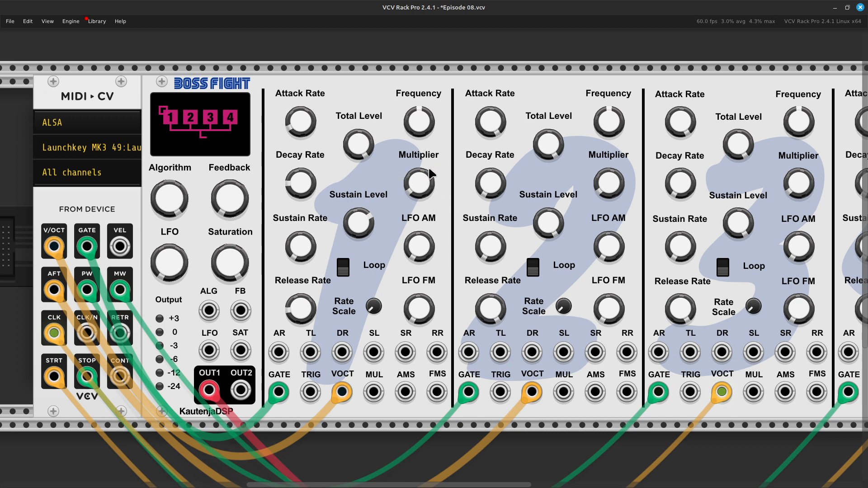
# Try operator 1's multiplier at 1/2x and 2x, and return it to 1x.
pyautogui.moveTo(425, 194)
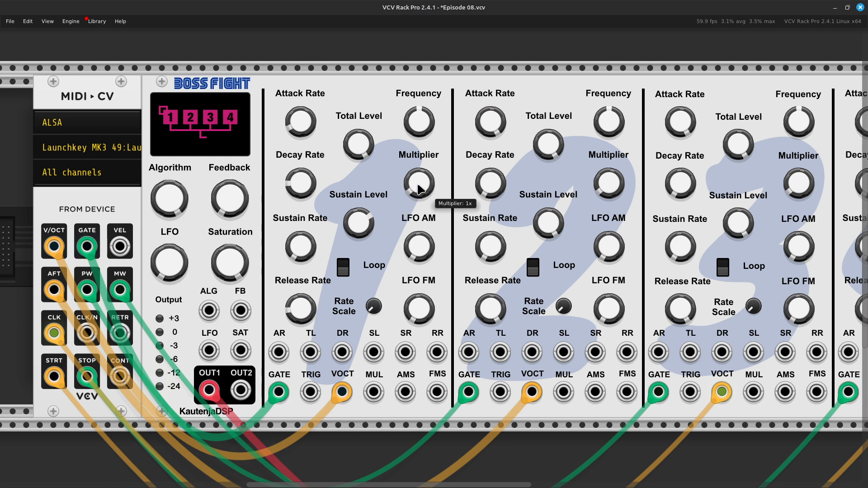
pyautogui.moveTo(420, 190); pyautogui.dragTo(420, 203)
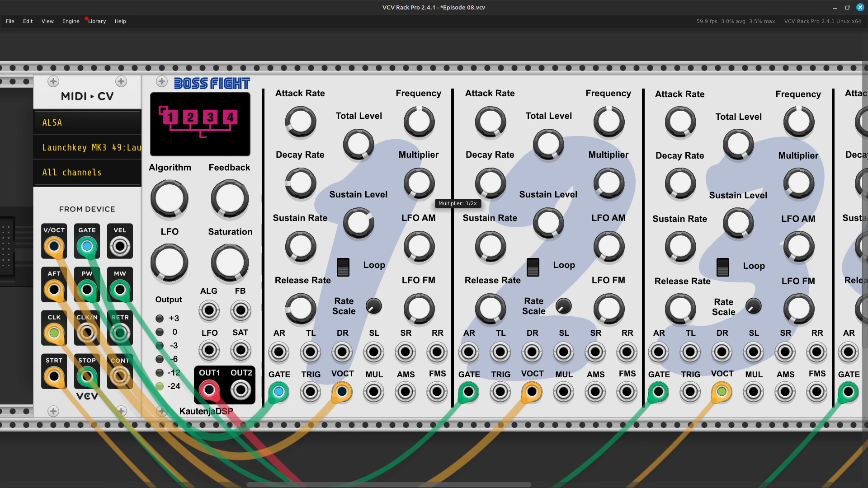
pyautogui.moveTo(419, 203); pyautogui.dragTo(420, 199)
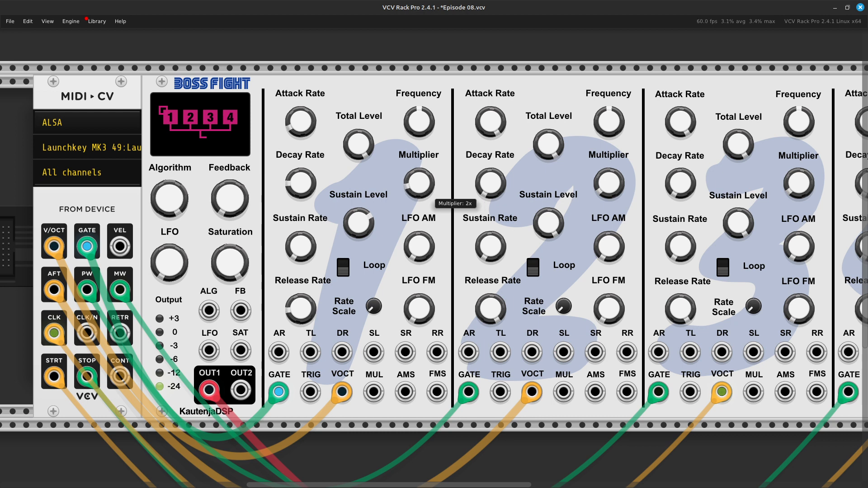
pyautogui.moveTo(419, 195); pyautogui.dragTo(419, 194)
pyautogui.moveTo(419, 193)
pyautogui.mouseDown()
pyautogui.moveTo(420, 179)
pyautogui.moveTo(419, 205)
pyautogui.mouseUp()
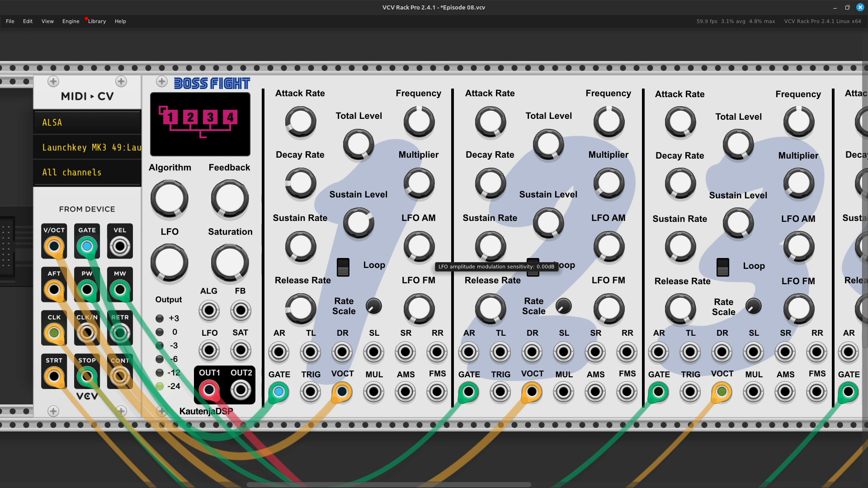
# Raise operator 1's LFO amplitude modulation sensitivity to 5.90 dB and increase the LFO frequency.
pyautogui.moveTo(419, 246); pyautogui.dragTo(419, 199)
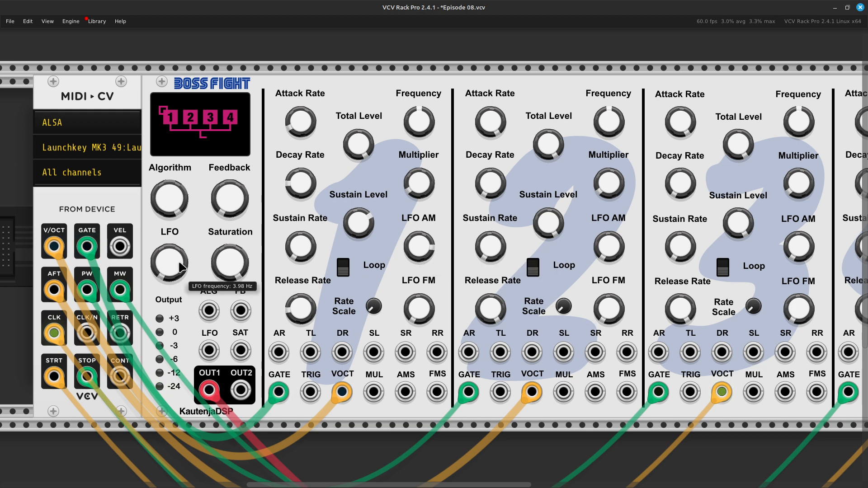
pyautogui.moveTo(180, 270)
pyautogui.mouseDown()
pyautogui.moveTo(179, 254)
pyautogui.moveTo(180, 270)
pyautogui.mouseUp()
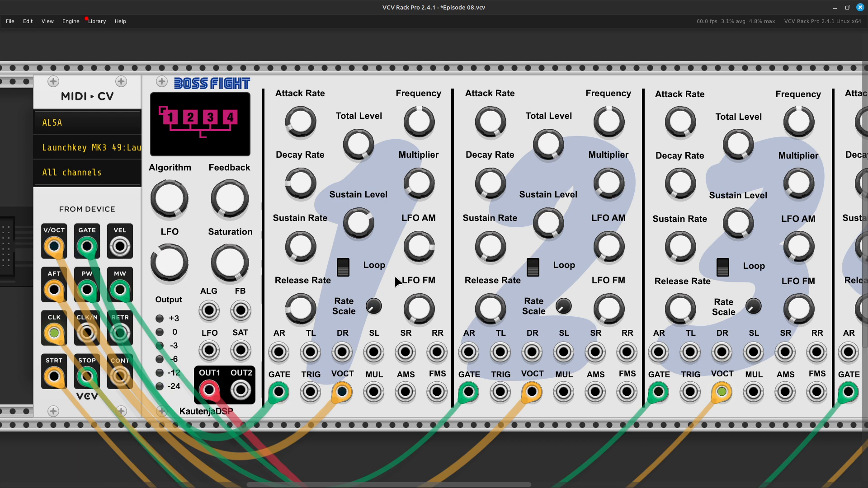
# Raise the output level on the audio module.
pyautogui.hscroll(10, 514, 320)
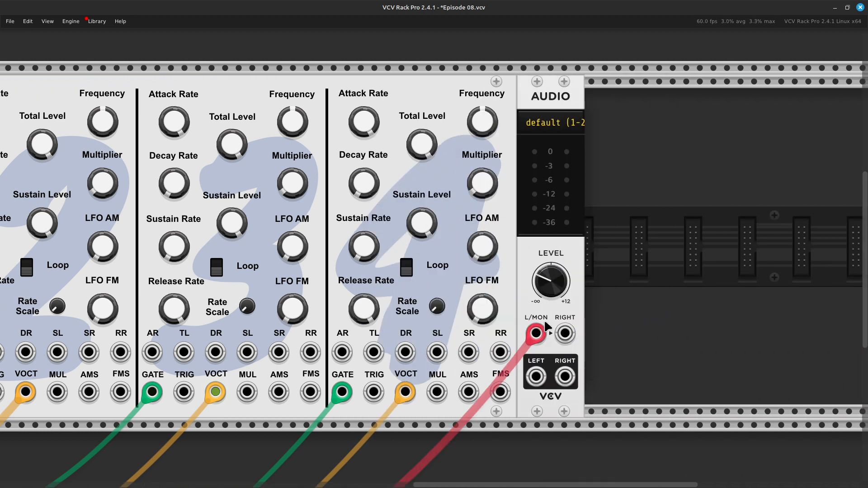
pyautogui.moveTo(558, 281)
pyautogui.mouseDown()
pyautogui.moveTo(558, 258)
pyautogui.moveTo(549, 286)
pyautogui.mouseUp()
pyautogui.hscroll(-6, 538, 284)
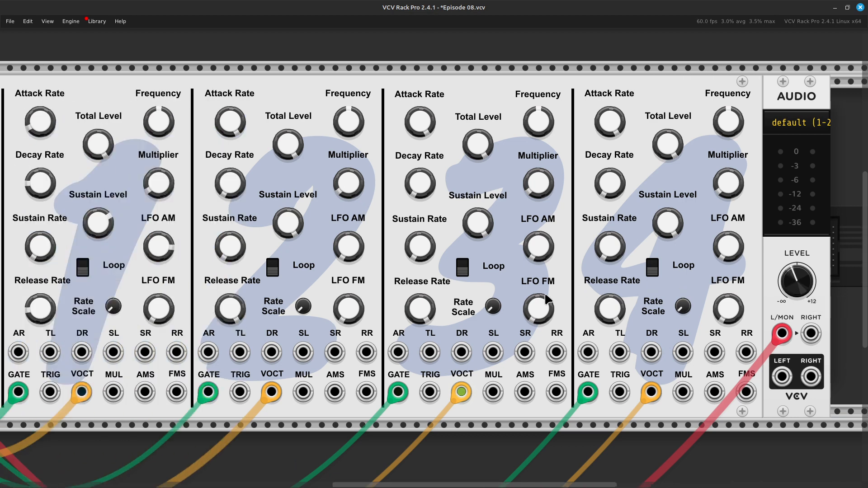
# Sweep the LFO frequency up and back down to 3.98 Hz, and reset operator 1's LFO amplitude modulation to its minimum.
pyautogui.moveTo(427, 309)
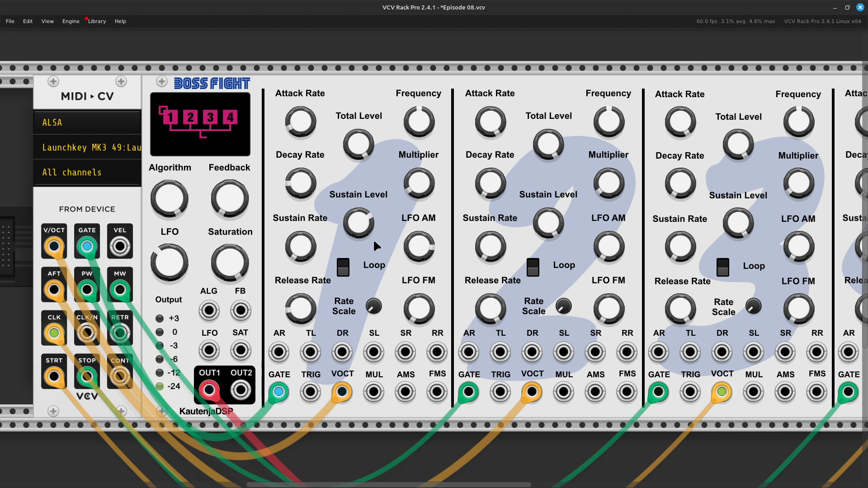
pyautogui.moveTo(432, 255)
pyautogui.moveTo(178, 270)
pyautogui.moveTo(178, 271); pyautogui.dragTo(178, 232)
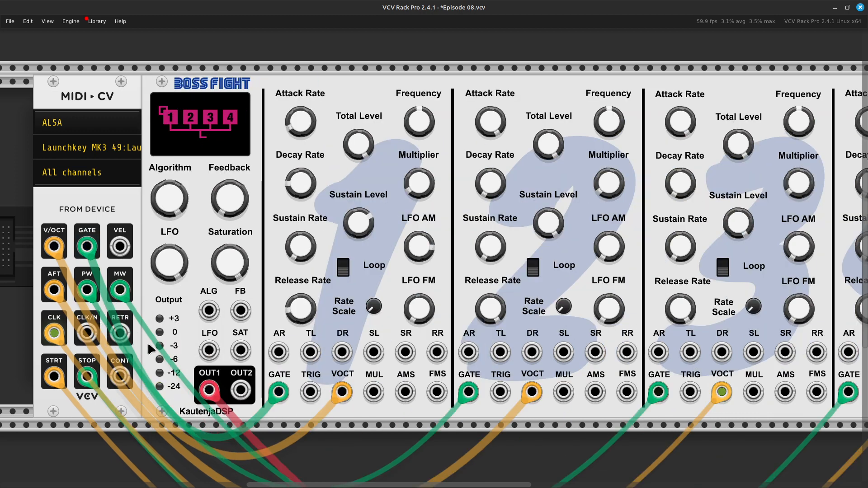
pyautogui.moveTo(168, 260)
pyautogui.moveTo(162, 260); pyautogui.dragTo(162, 318)
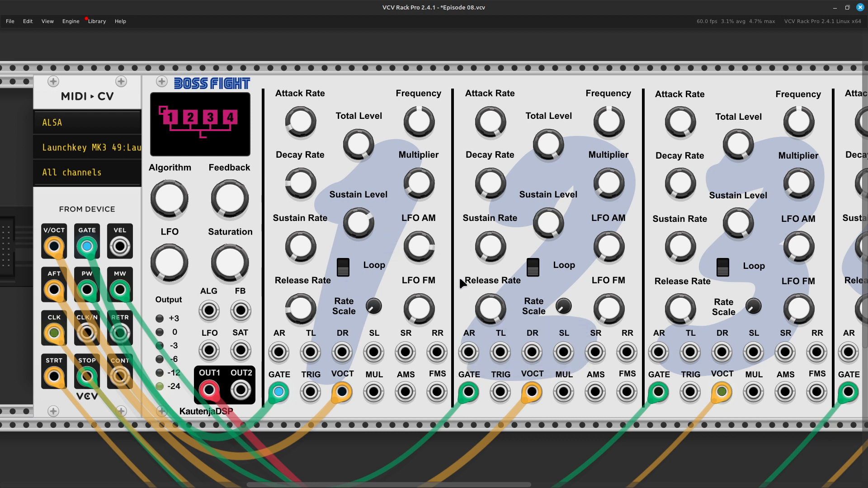
pyautogui.moveTo(420, 259)
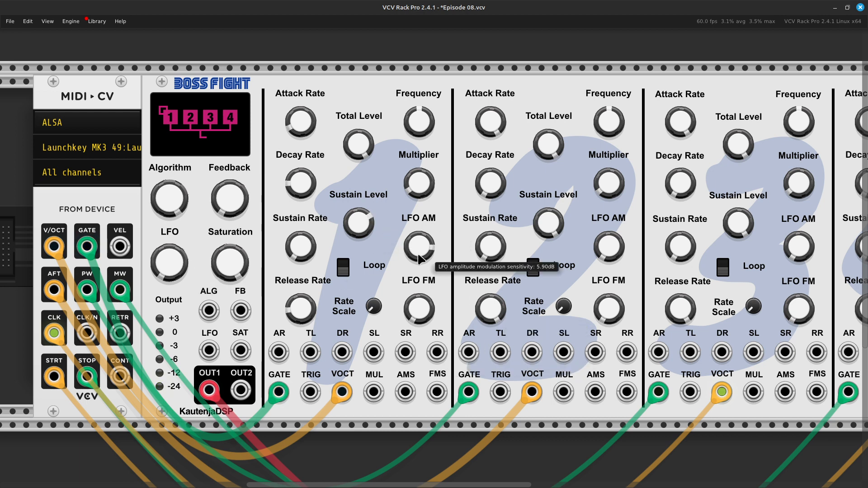
pyautogui.moveTo(425, 250); pyautogui.dragTo(425, 274)
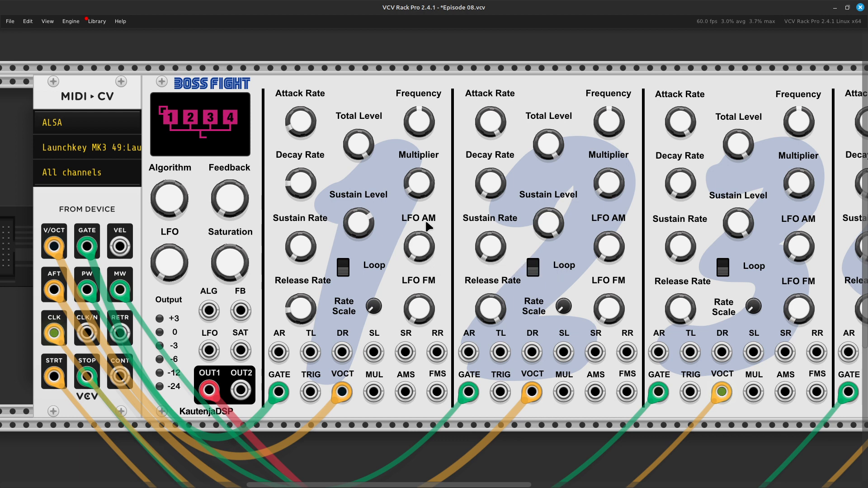
# Try operator 1's LFO frequency modulation at 80% of a halftone with a faster LFO, and return both to minimum.
pyautogui.moveTo(168, 249)
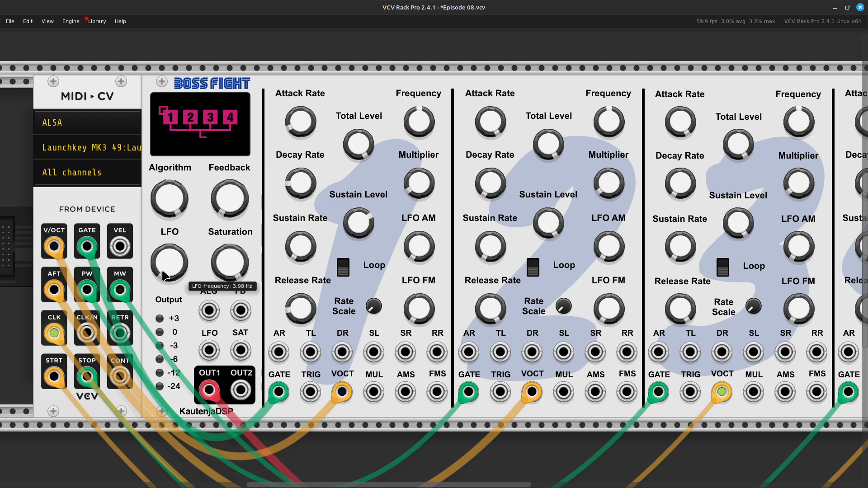
pyautogui.moveTo(427, 309)
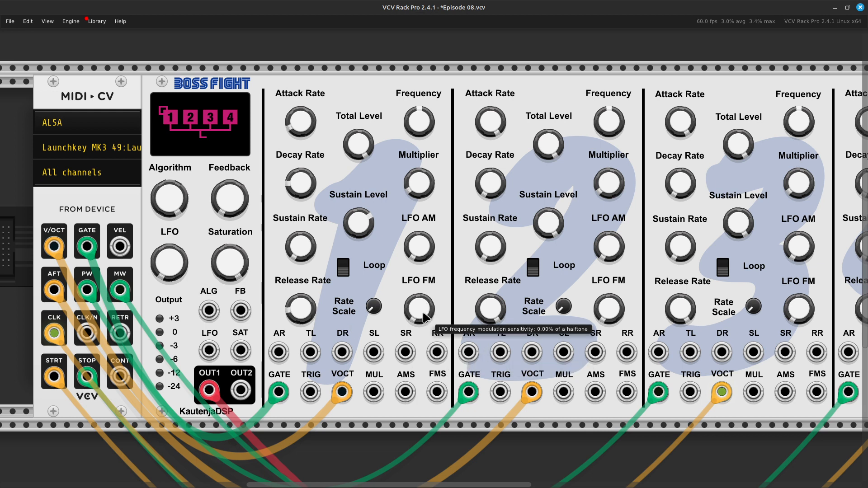
pyautogui.moveTo(427, 309); pyautogui.dragTo(427, 289)
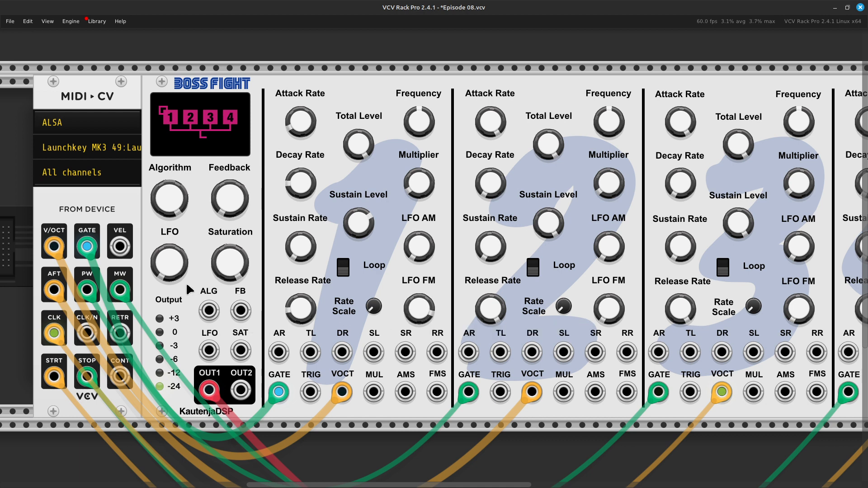
pyautogui.moveTo(188, 243); pyautogui.dragTo(188, 235)
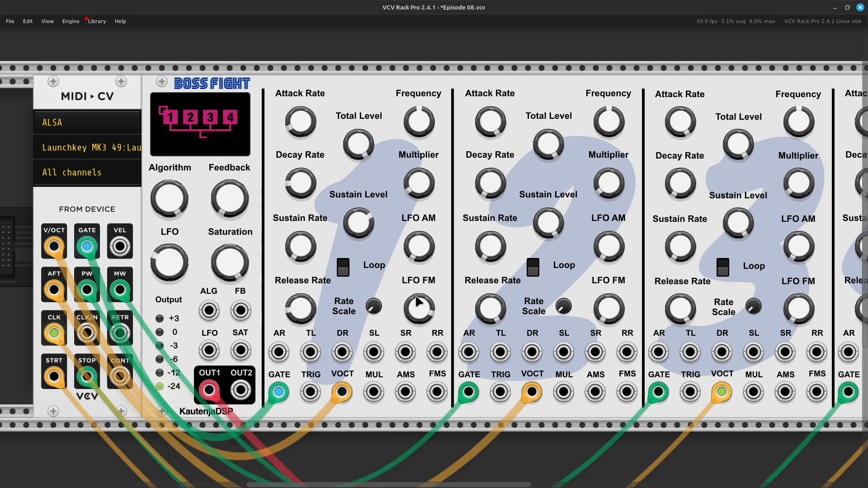
pyautogui.moveTo(417, 306); pyautogui.dragTo(418, 301)
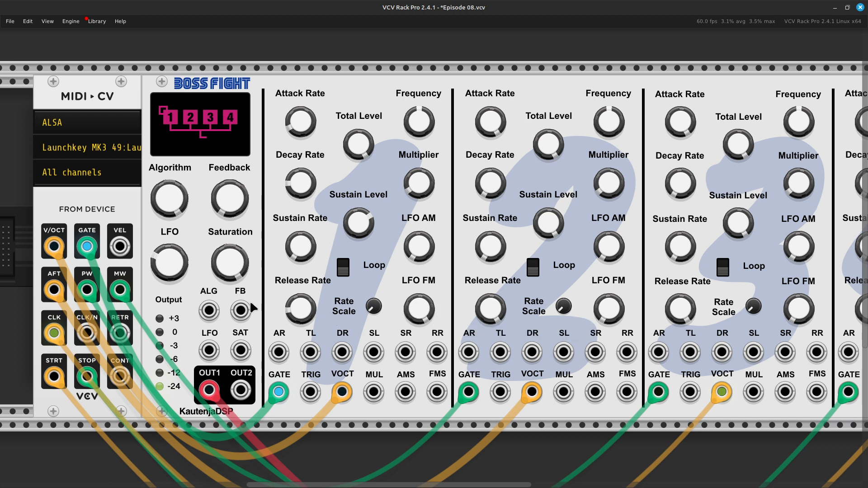
pyautogui.moveTo(170, 262); pyautogui.dragTo(170, 270)
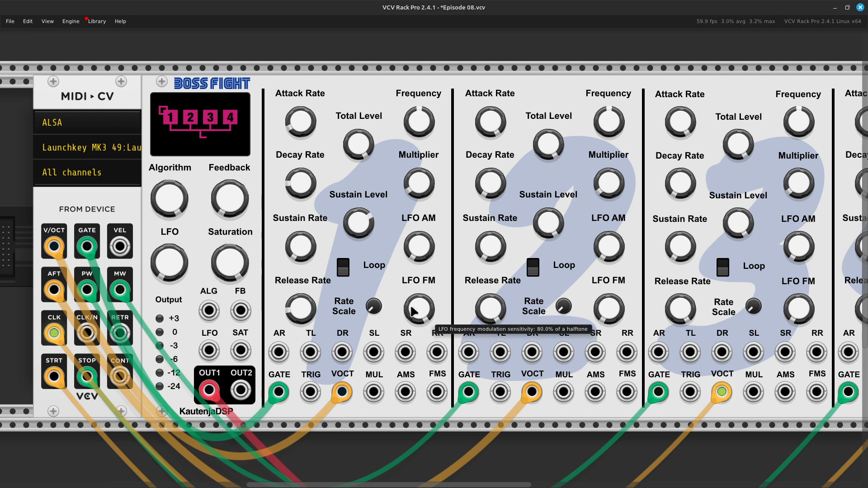
pyautogui.moveTo(419, 308); pyautogui.dragTo(385, 291)
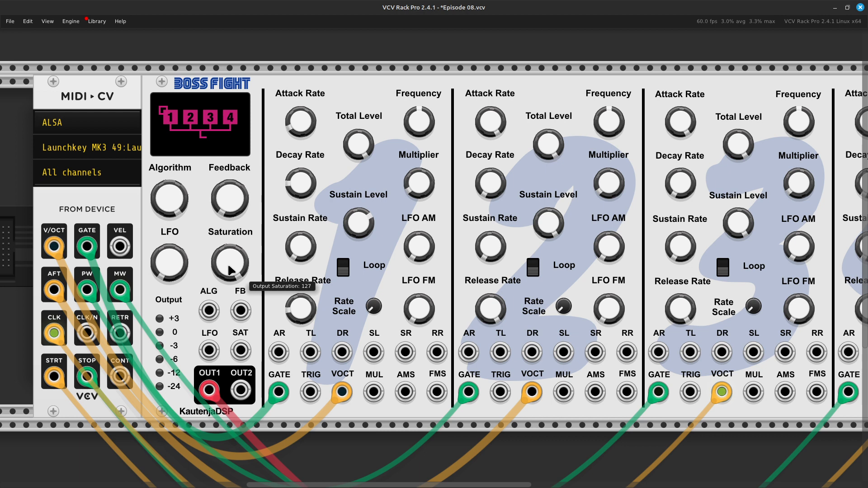
# Check the module's output saturation setting.
pyautogui.moveTo(230, 270)
pyautogui.mouseDown()
pyautogui.moveTo(230, 333)
pyautogui.moveTo(227, 261)
pyautogui.mouseUp()
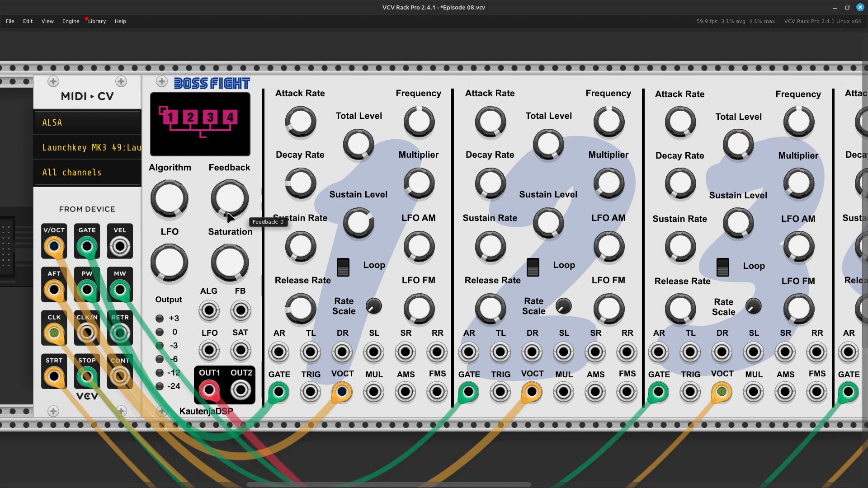
pyautogui.moveTo(230, 262)
pyautogui.mouseDown()
pyautogui.moveTo(229, 280)
pyautogui.moveTo(227, 248)
pyautogui.moveTo(228, 260)
pyautogui.mouseUp()
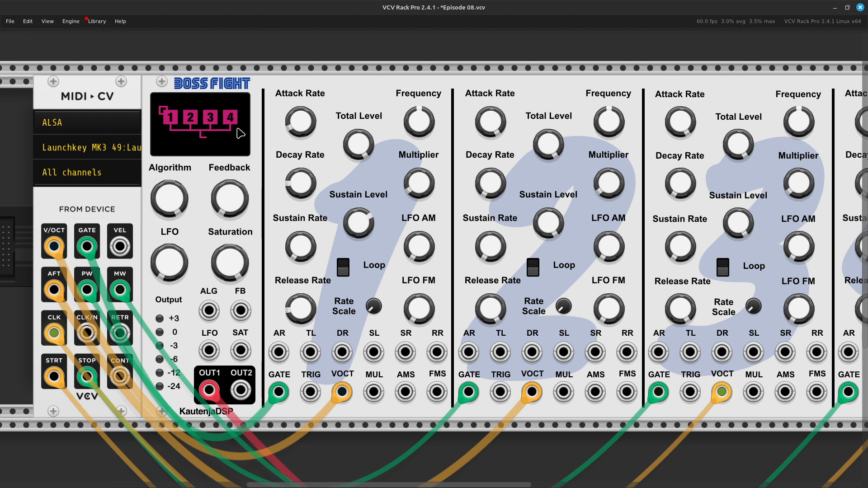
# Raise the feedback amount from zero to above 4.8.
pyautogui.moveTo(241, 201)
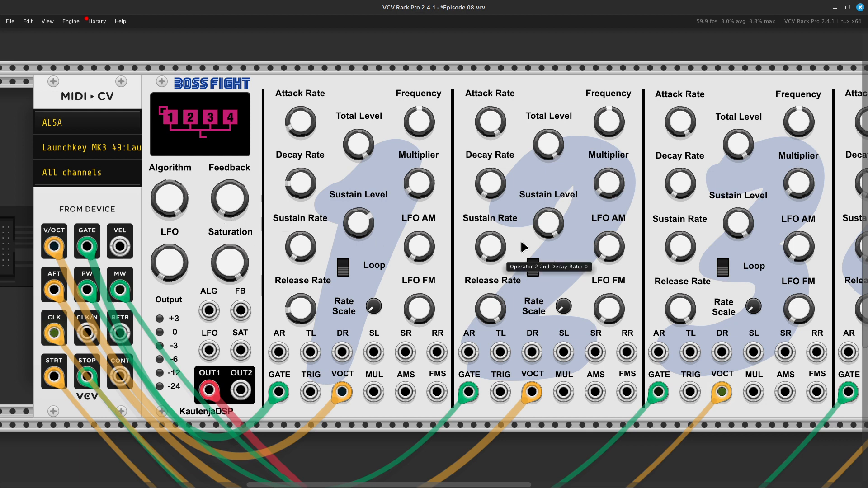
pyautogui.moveTo(228, 213)
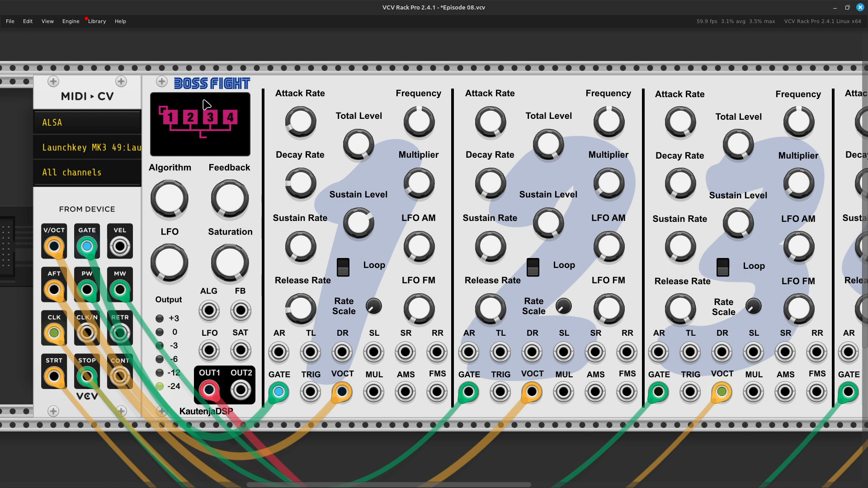
pyautogui.moveTo(228, 189)
pyautogui.mouseDown()
pyautogui.moveTo(228, 157)
pyautogui.moveTo(228, 187)
pyautogui.moveTo(229, 176)
pyautogui.mouseUp()
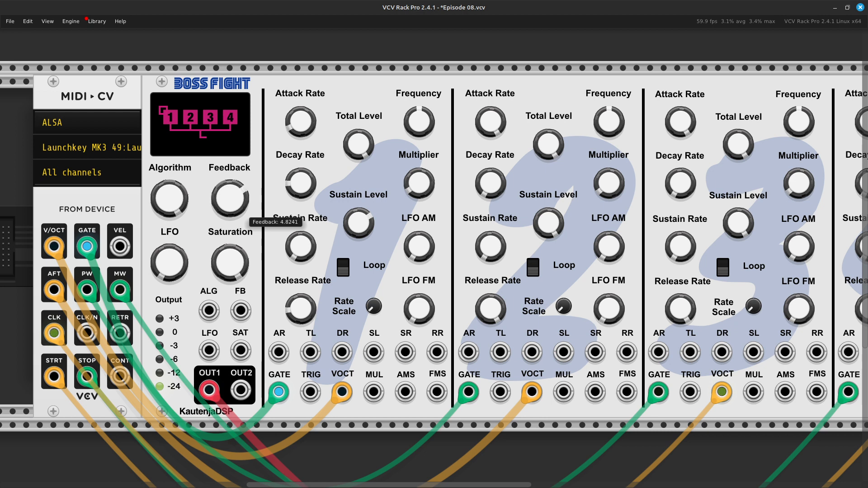
pyautogui.moveTo(229, 198); pyautogui.dragTo(230, 181)
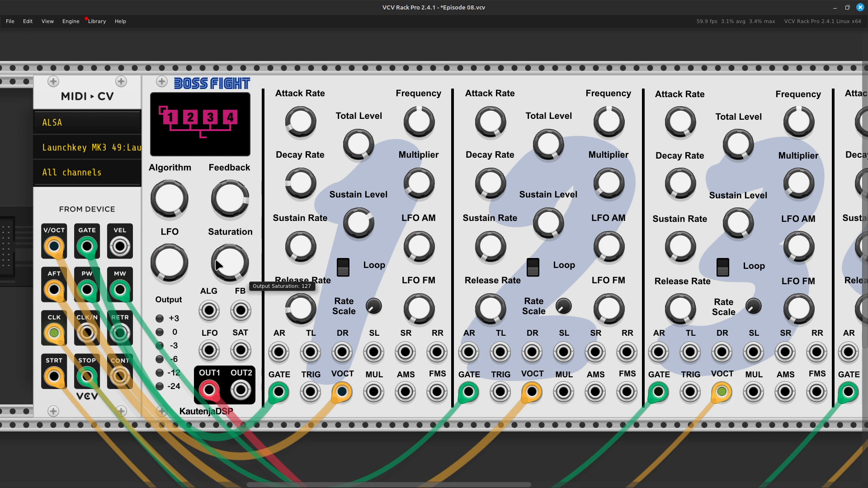
# Raise the feedback through about 5.79 to 6.35, reset it to zero, and settle it at about 4.08.
pyautogui.moveTo(227, 194)
pyautogui.moveTo(232, 203); pyautogui.dragTo(232, 204)
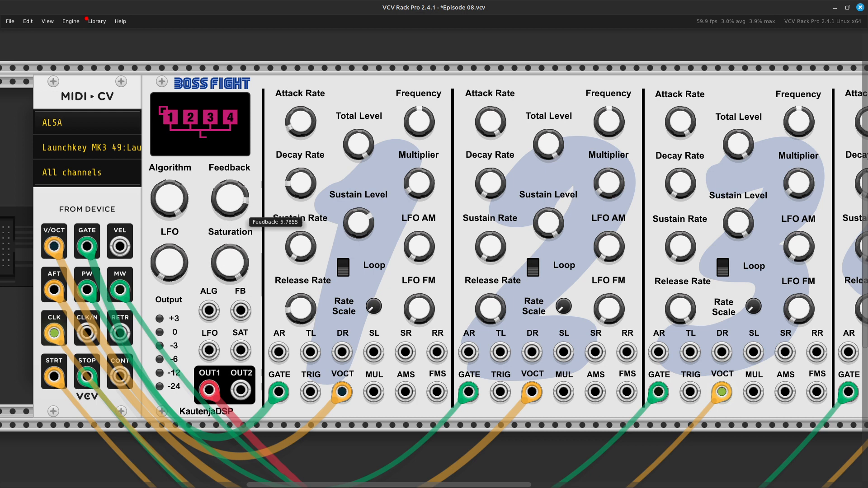
pyautogui.moveTo(232, 204); pyautogui.dragTo(233, 202)
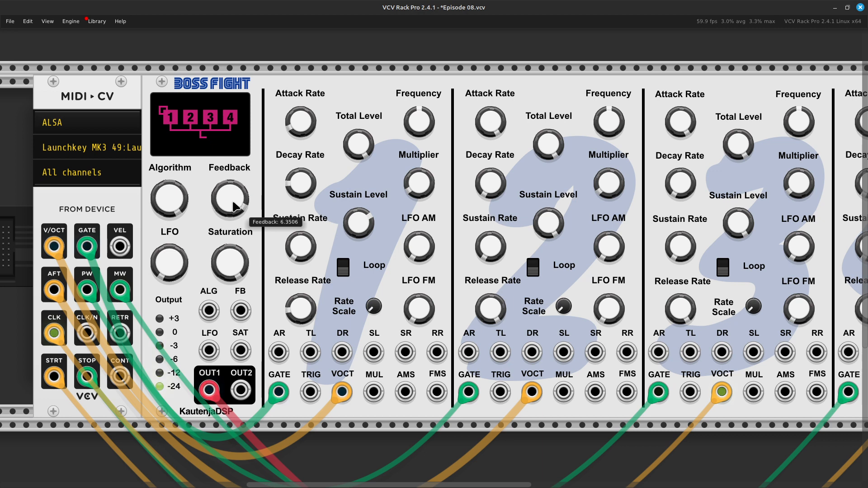
pyautogui.doubleClick(233, 206)
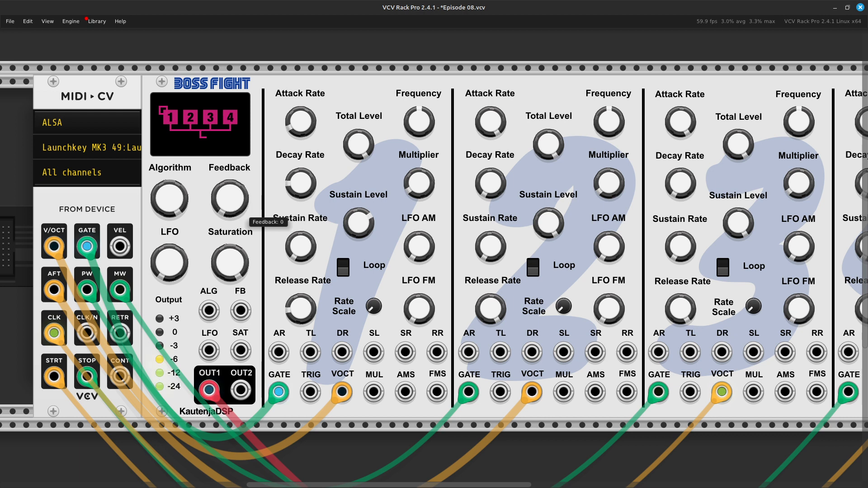
pyautogui.moveTo(234, 206)
pyautogui.mouseDown()
pyautogui.moveTo(233, 181)
pyautogui.moveTo(246, 201)
pyautogui.mouseUp()
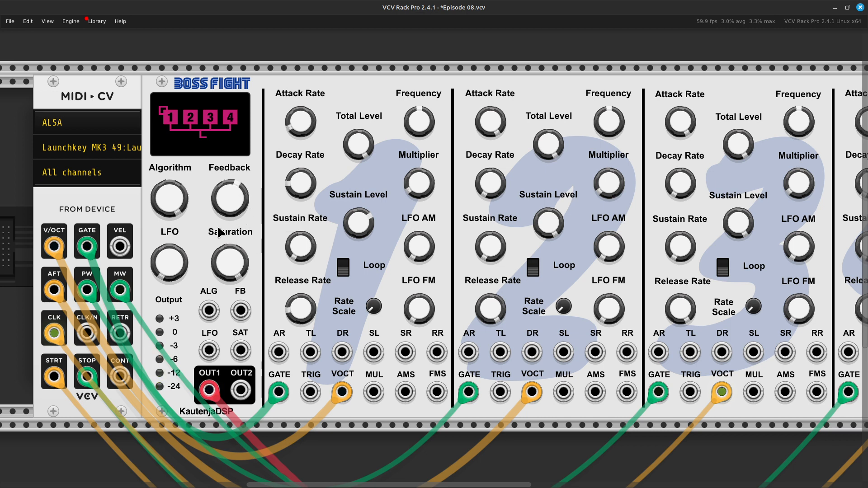
# Repatch operator 2's pitch cable from the aftertouch output to V/OCT, and its gate cable from the pitch wheel output to GATE.
pyautogui.moveTo(304, 111)
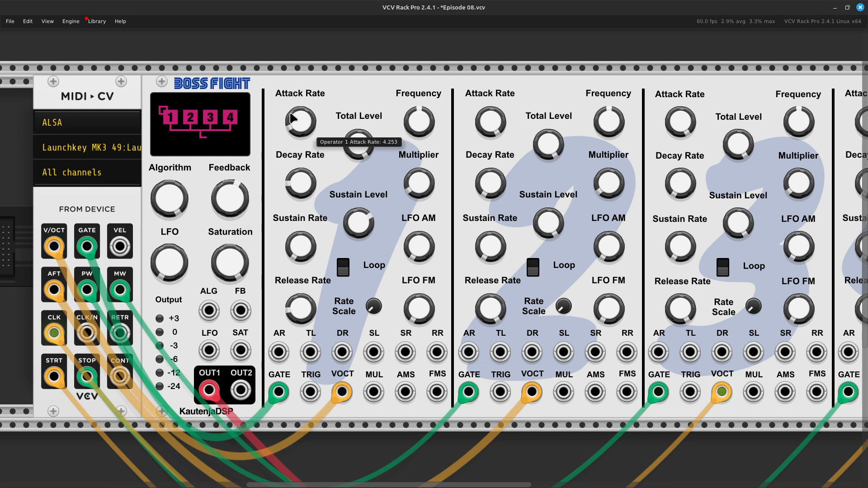
pyautogui.moveTo(298, 191)
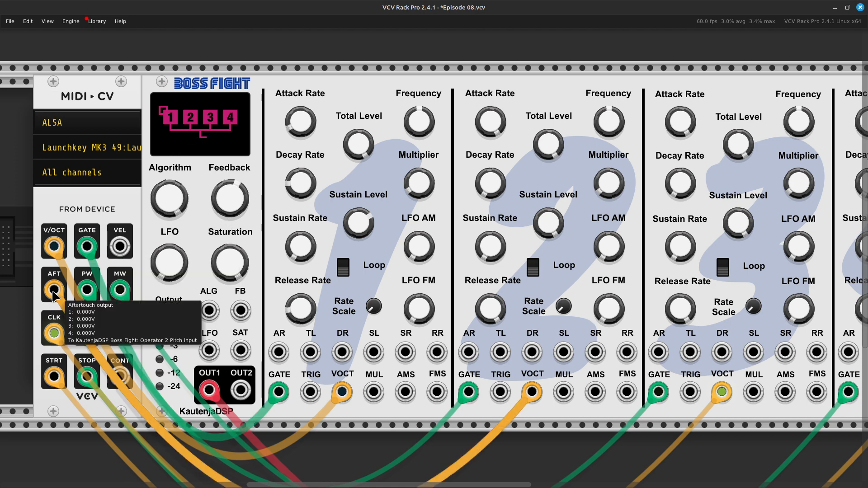
pyautogui.moveTo(54, 291); pyautogui.dragTo(54, 258)
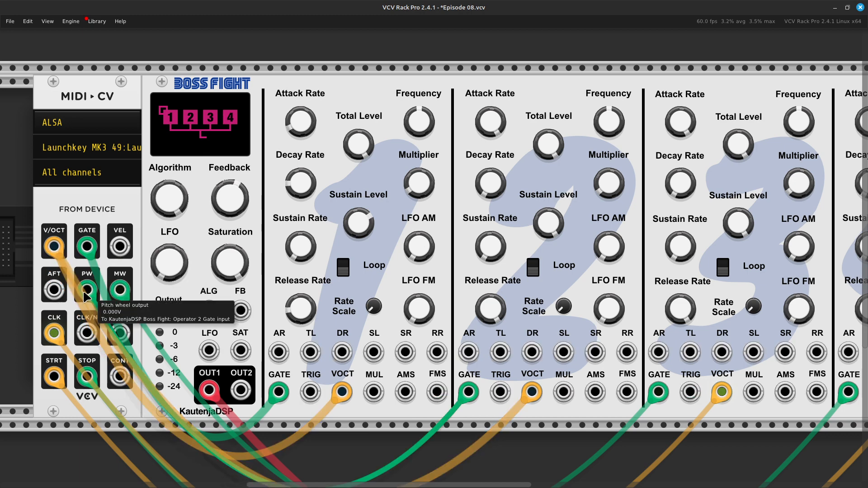
pyautogui.moveTo(89, 294); pyautogui.dragTo(83, 256)
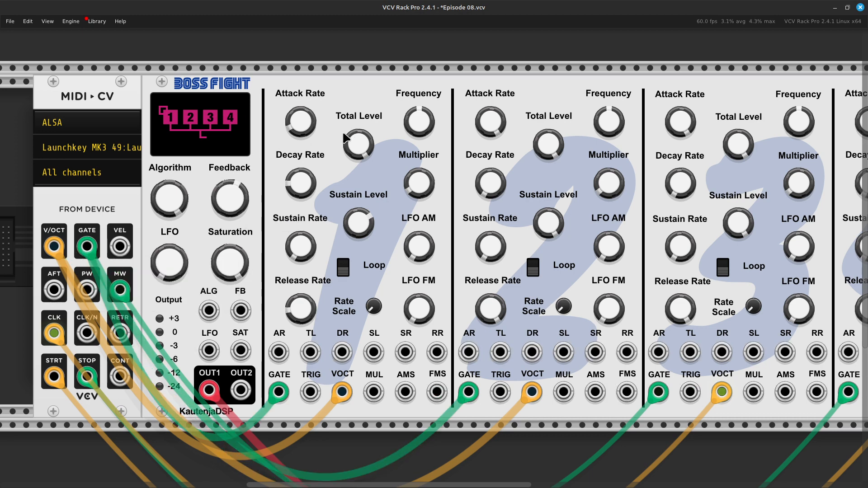
# Lower operator 2's attack rate to match operator 1's, at about 4.25.
pyautogui.moveTo(548, 139)
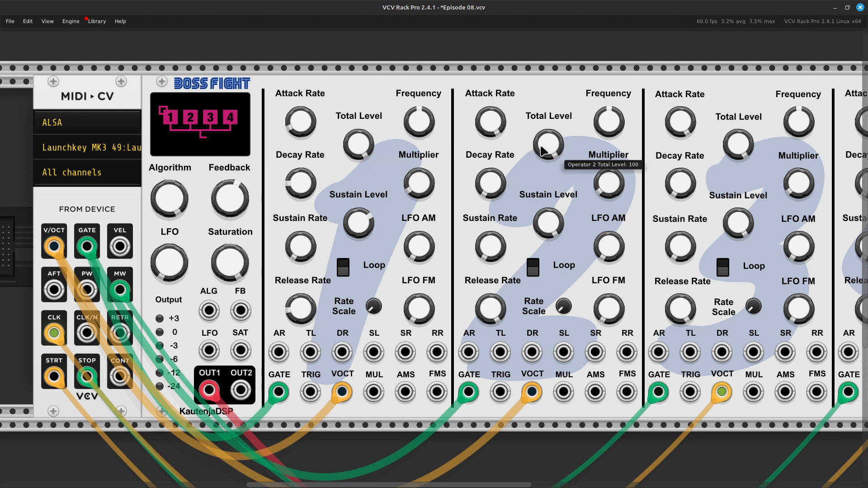
pyautogui.hscroll(5, 541, 150)
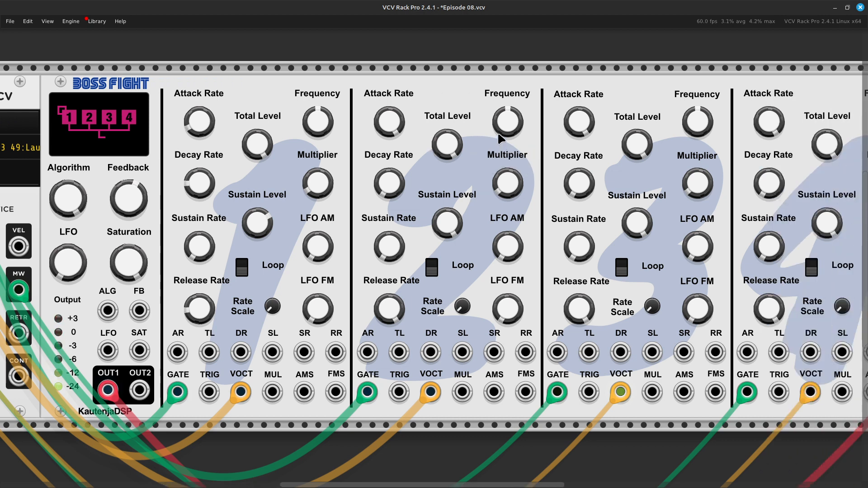
pyautogui.moveTo(499, 135)
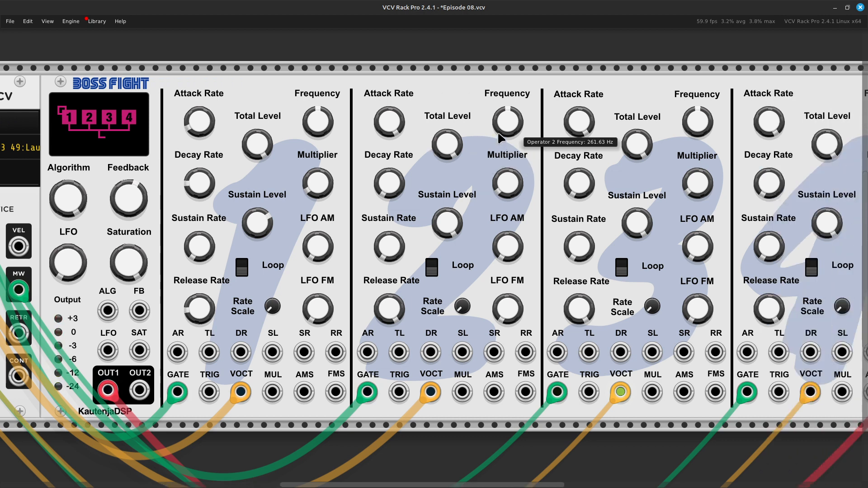
pyautogui.moveTo(324, 132)
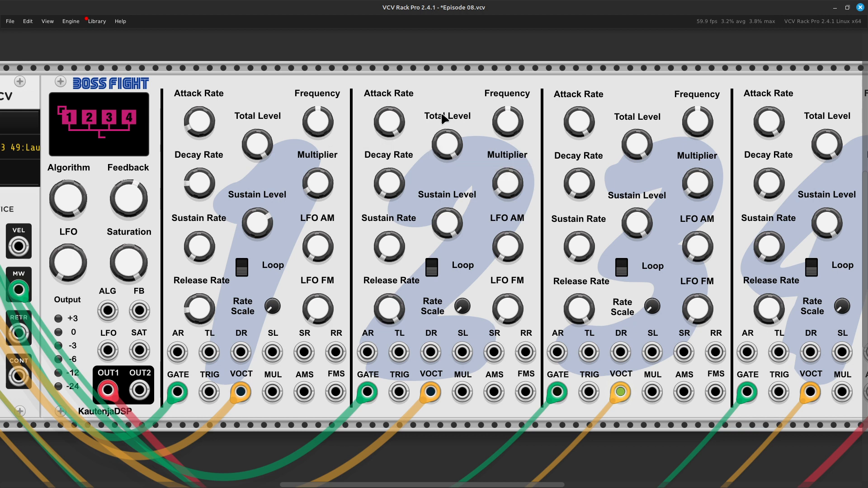
pyautogui.moveTo(401, 125)
pyautogui.moveTo(403, 134); pyautogui.dragTo(403, 201)
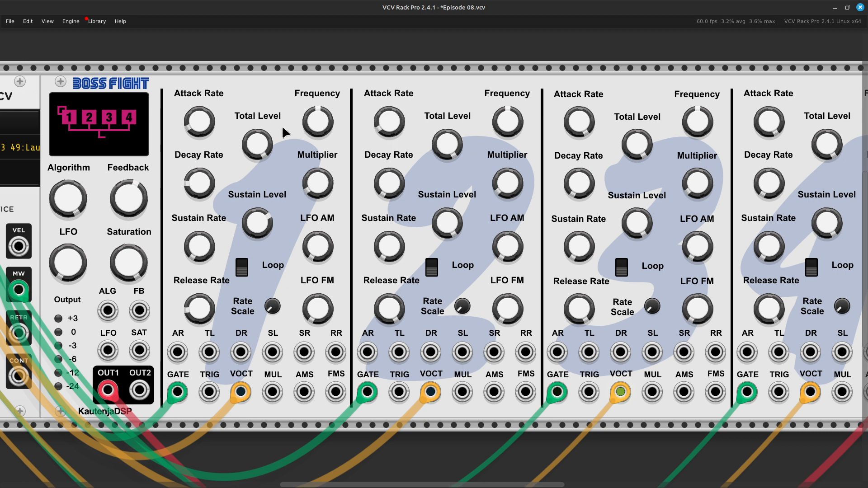
# Try to copy operator 1's first decay rate of 6.088 to operator 2.
pyautogui.rightClick(199, 189)
pyautogui.hotkey('ctrl', 'c')
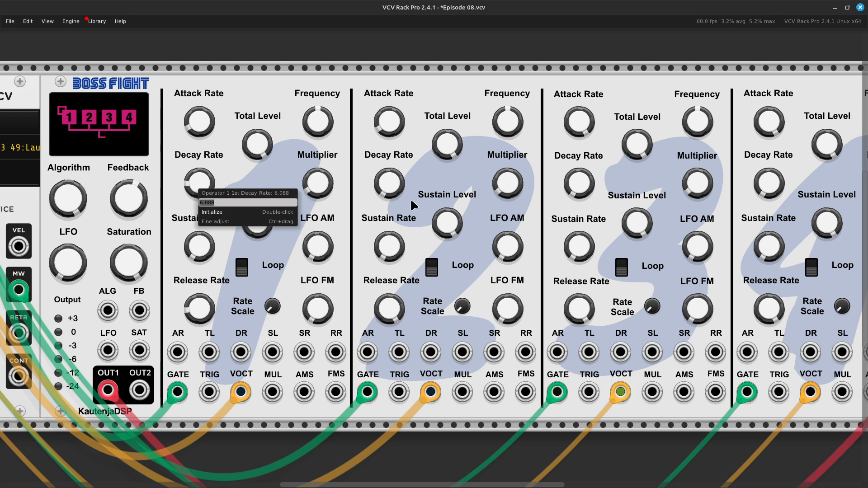
pyautogui.click(389, 193)
pyautogui.rightClick(386, 191)
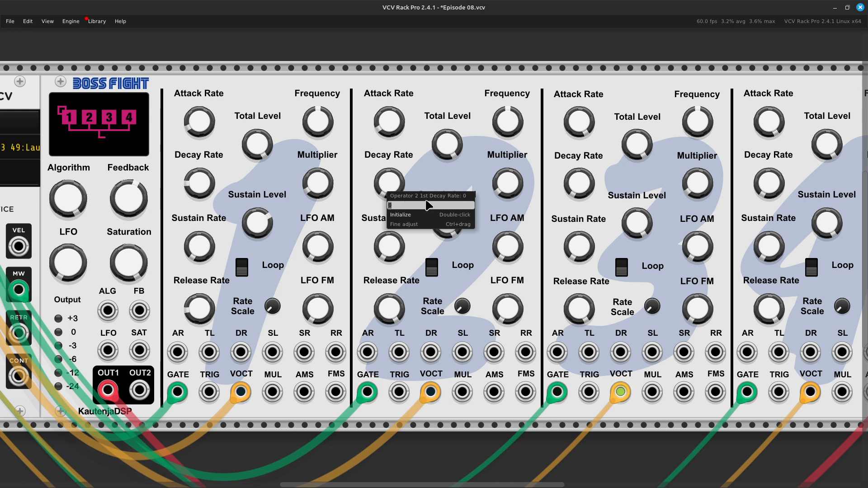
pyautogui.hotkey('ctrl', 'v')
pyautogui.press('Return')
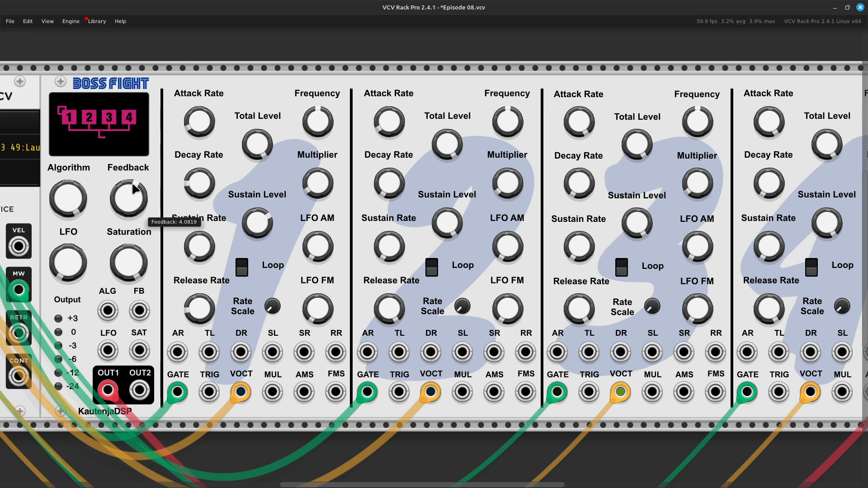
# Set operator 2's first decay rate to 6.088, copied from operator 1.
pyautogui.rightClick(195, 194)
pyautogui.hotkey('ctrl', 'c')
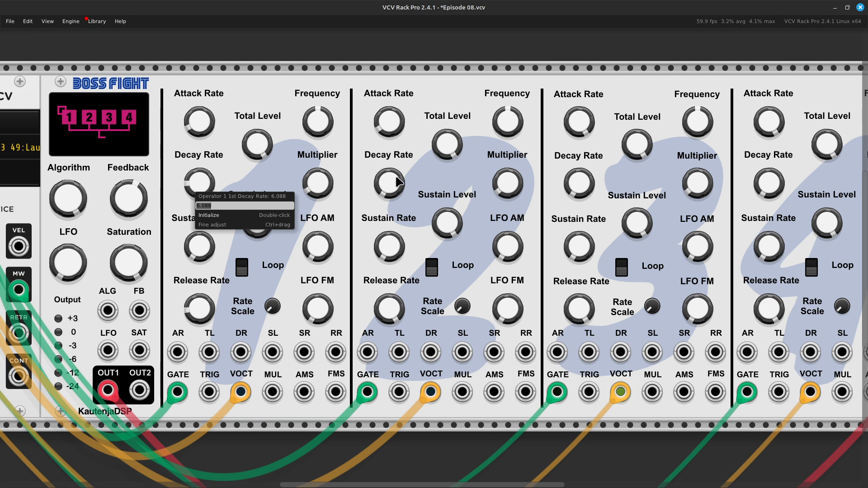
pyautogui.rightClick(390, 188)
pyautogui.rightClick(390, 188)
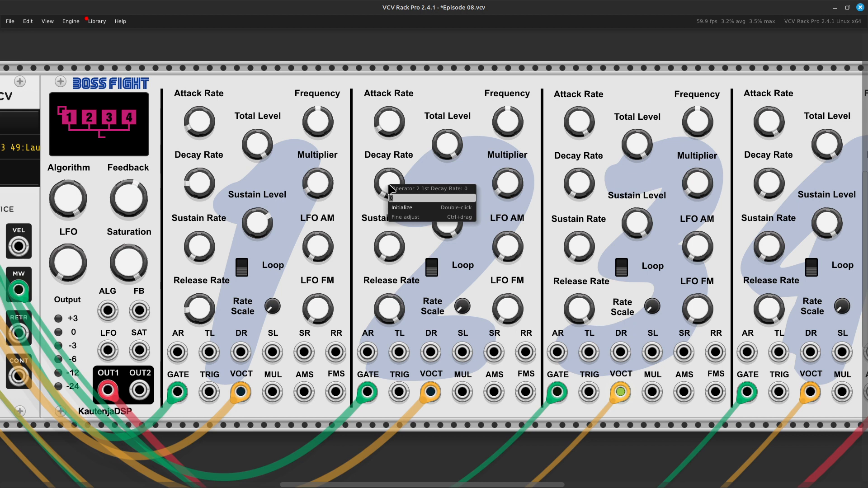
pyautogui.hotkey('ctrl', 'v')
pyautogui.press('Return')
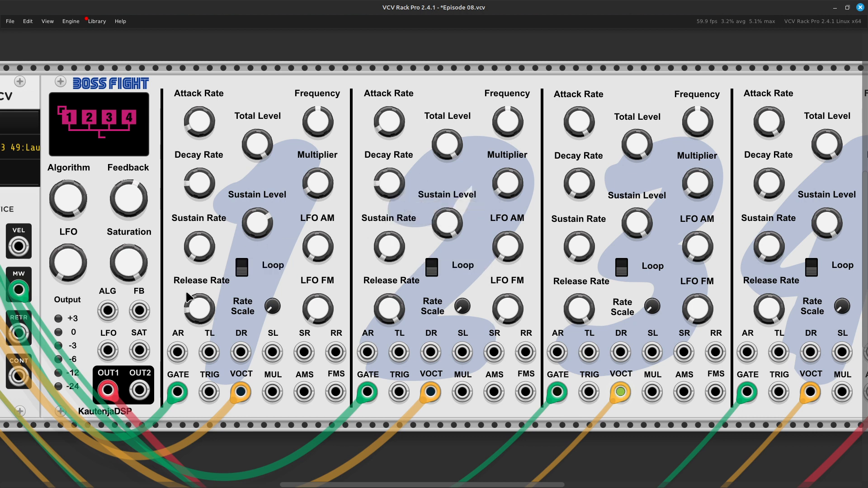
# Copy operator 1's sustain rate (second decay rate) of 0.2988 to operator 2.
pyautogui.rightClick(195, 252)
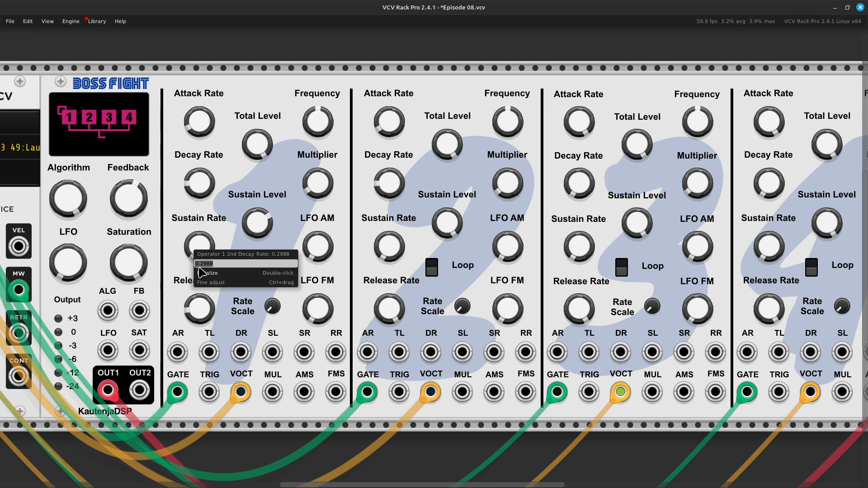
pyautogui.click(392, 251)
pyautogui.rightClick(391, 249)
pyautogui.write('0.2988')
pyautogui.press('Return')
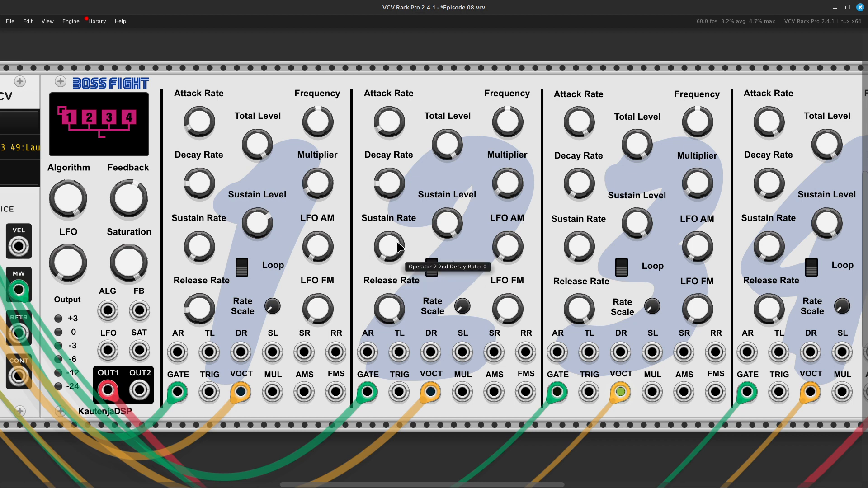
pyautogui.rightClick(398, 247)
pyautogui.click(373, 254)
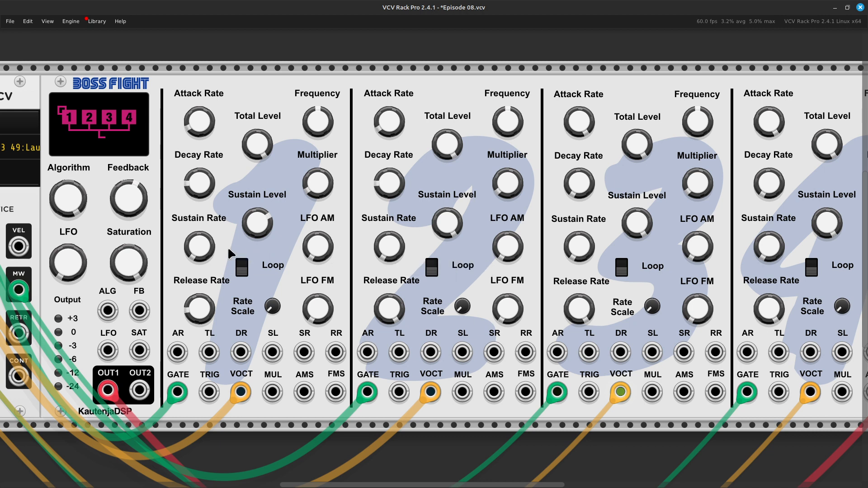
pyautogui.moveTo(199, 246)
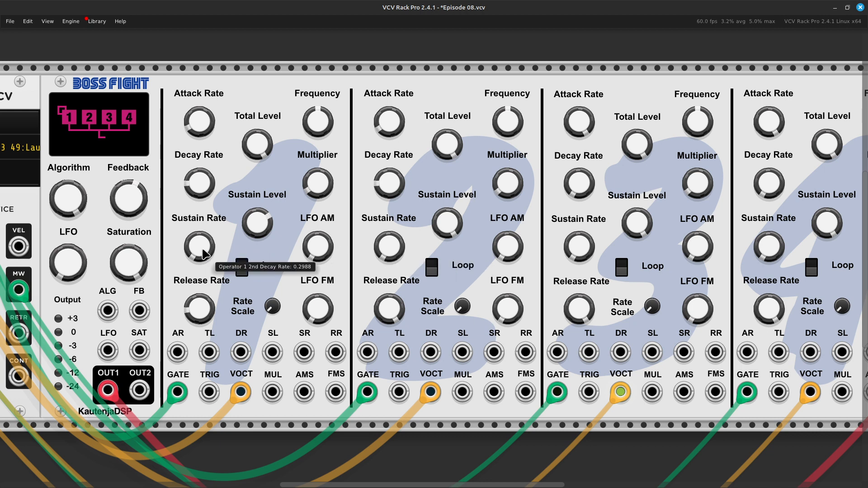
# Set operator 2's release rate to about 2.84 and bring its sustain level close to operator 1's.
pyautogui.rightClick(192, 313)
pyautogui.hotkey('ctrl', 'c')
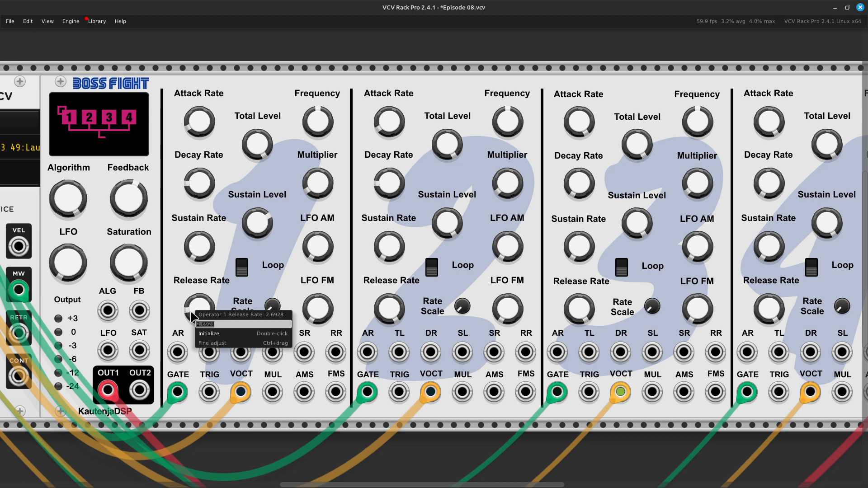
pyautogui.click(389, 312)
pyautogui.rightClick(388, 313)
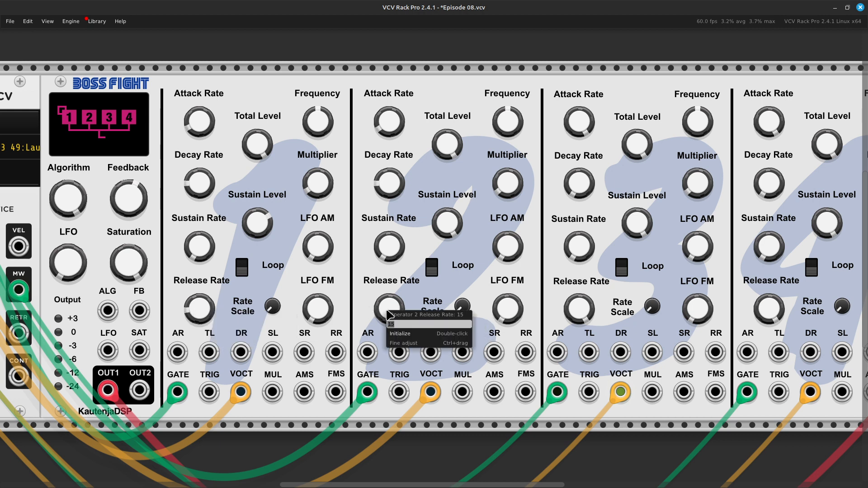
pyautogui.hotkey('ctrl', 'v')
pyautogui.click(225, 268)
pyautogui.moveTo(186, 310)
pyautogui.moveTo(390, 315)
pyautogui.moveTo(390, 315); pyautogui.dragTo(389, 366)
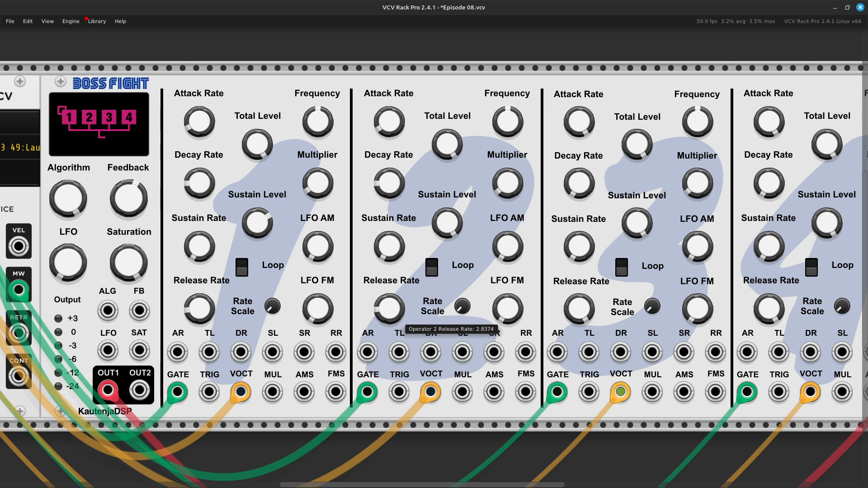
pyautogui.moveTo(250, 222)
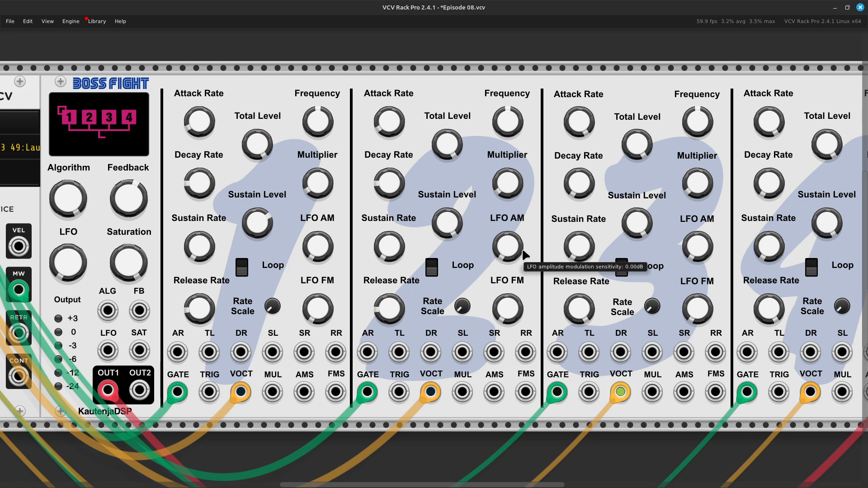
pyautogui.moveTo(452, 227); pyautogui.dragTo(452, 254)
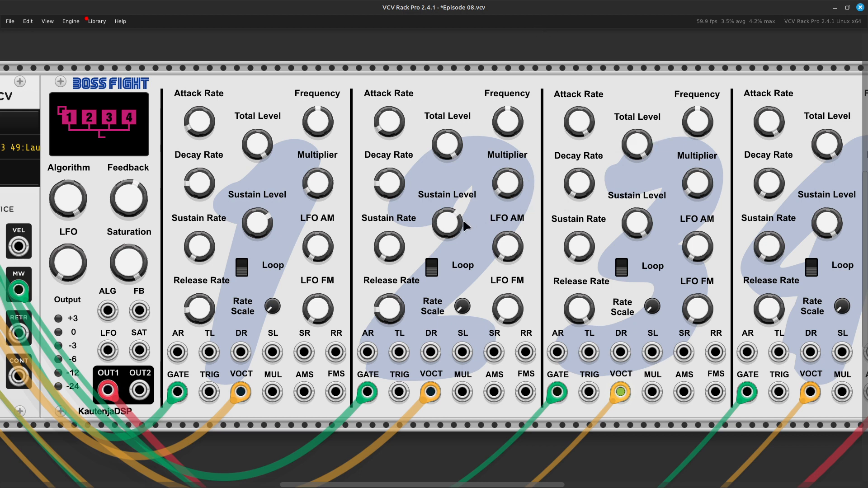
# Detune the two operators, offsetting operator 1's frequency slightly below 261.63 Hz and setting operator 2's to 261.63 + 1 Hz.
pyautogui.rightClick(307, 131)
pyautogui.press('Right')
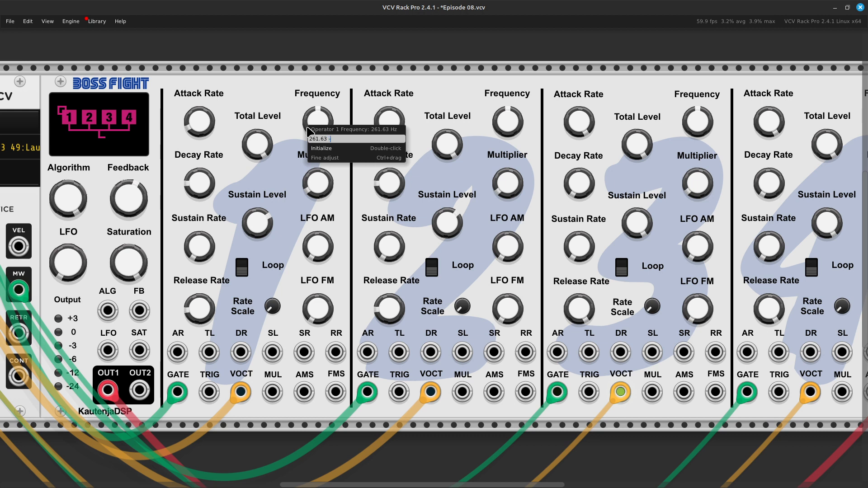
pyautogui.press('Return')
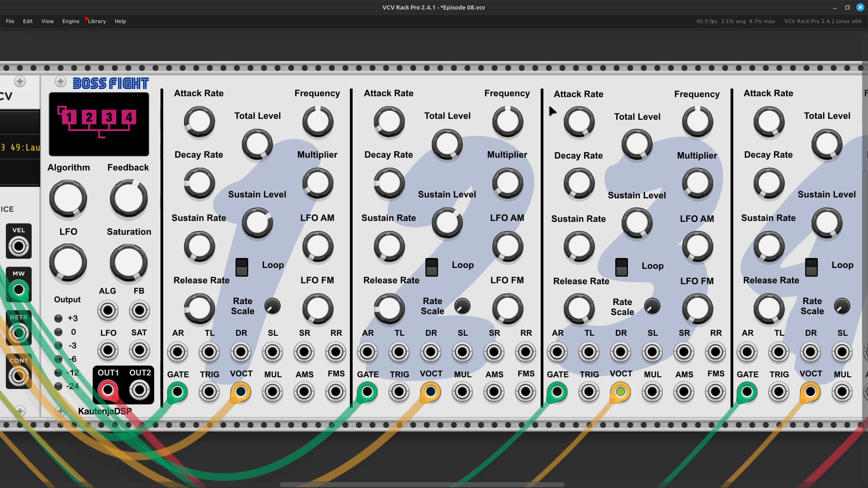
pyautogui.rightClick(509, 128)
pyautogui.press('Right')
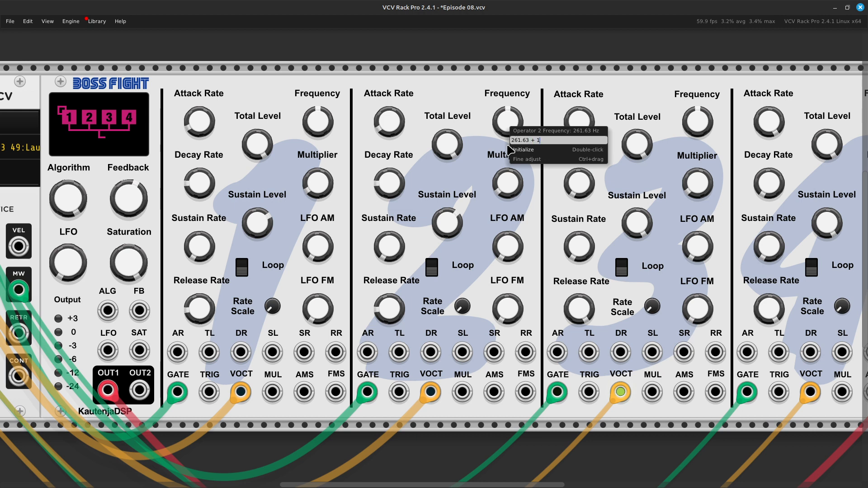
pyautogui.press('Return')
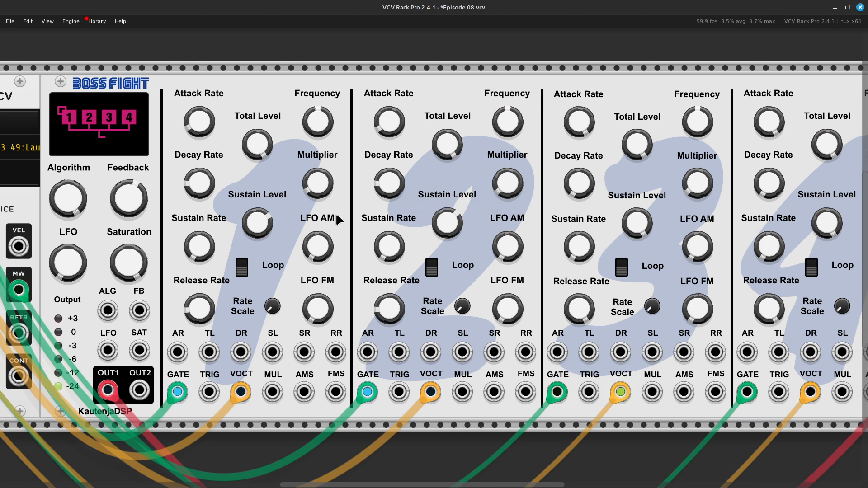
# Raise the feedback slightly, and increase the release rates to about 5.57 for operator 2 and 8.19 for operator 1.
pyautogui.moveTo(143, 209)
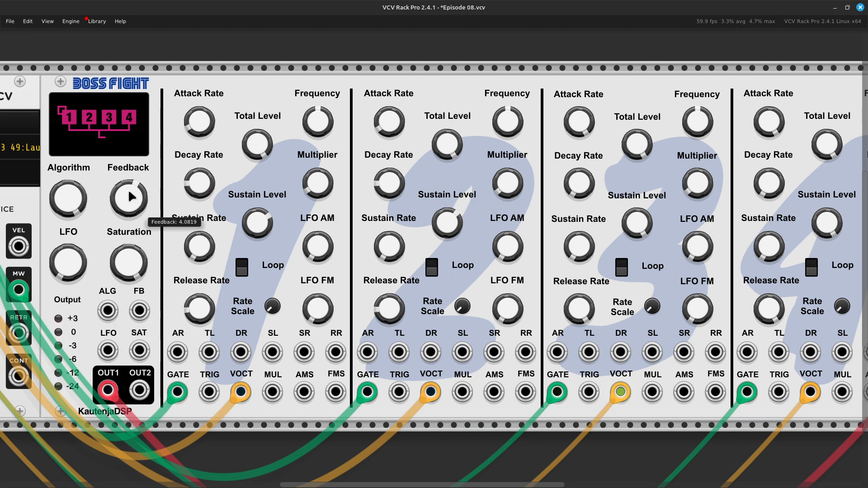
pyautogui.moveTo(128, 189); pyautogui.dragTo(131, 209)
pyautogui.moveTo(389, 309); pyautogui.dragTo(389, 297)
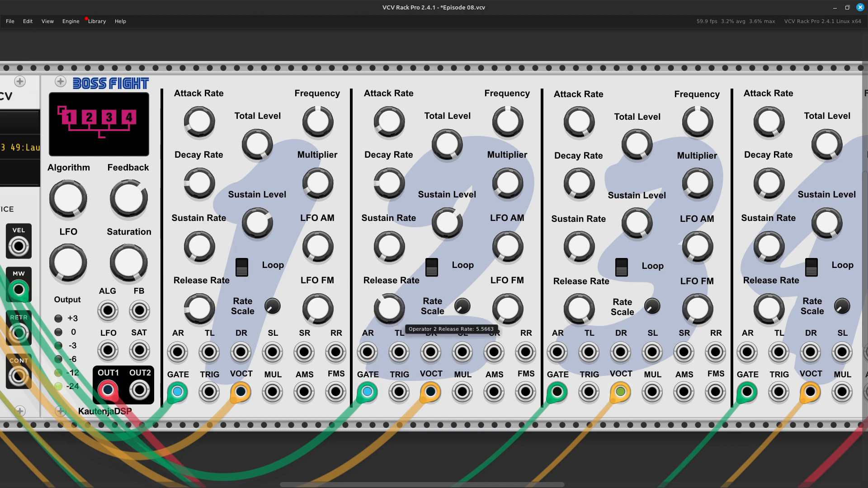
pyautogui.moveTo(193, 322); pyautogui.dragTo(192, 308)
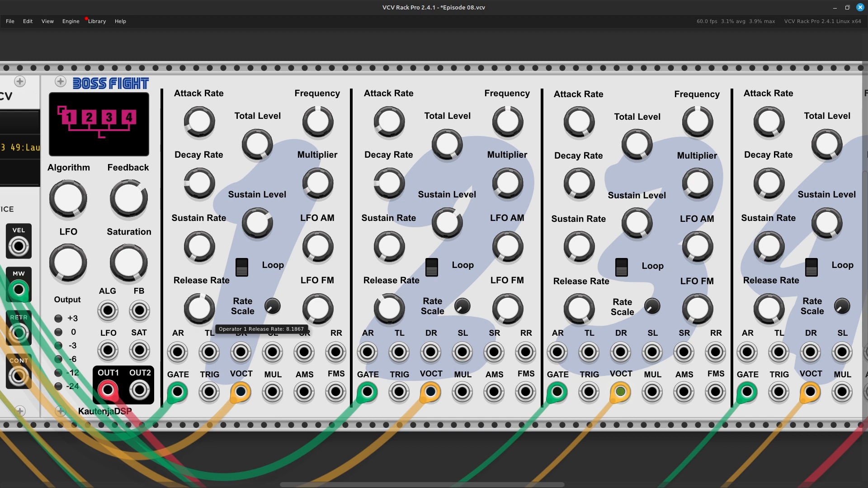
# Raise operator 2's release rate, nudge operator 1's second decay rate, set operator 2's second decay rate to about 1.42, and toggle operator 2's loop.
pyautogui.moveTo(388, 308); pyautogui.dragTo(388, 297)
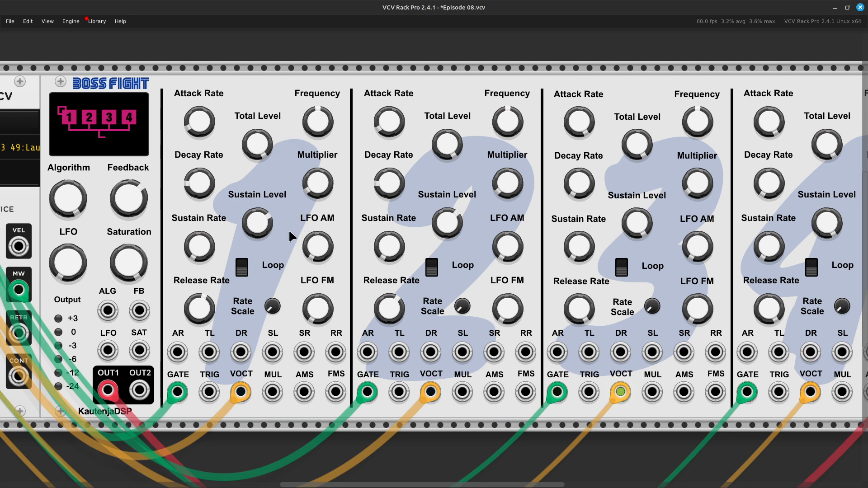
pyautogui.moveTo(199, 246); pyautogui.dragTo(199, 241)
pyautogui.moveTo(394, 253); pyautogui.dragTo(394, 246)
pyautogui.click(432, 268)
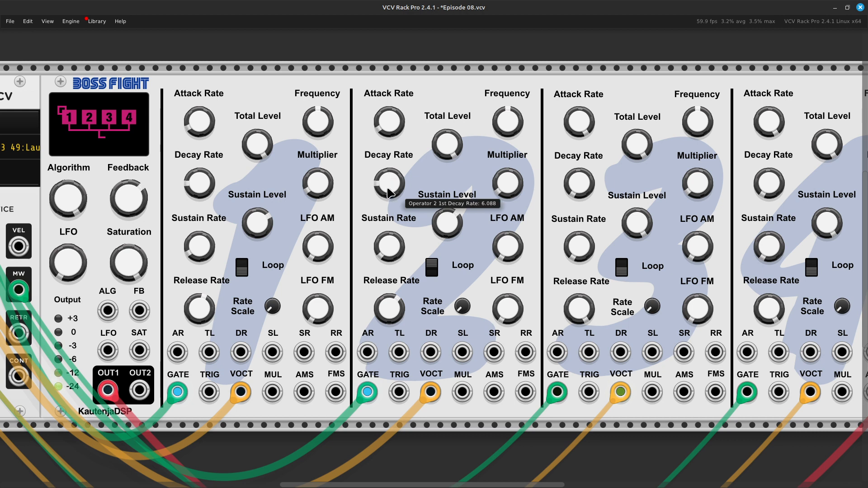
# Increase operator 2's first and second decay rates, and set operator 1's sustain level to 15.
pyautogui.moveTo(379, 178)
pyautogui.mouseDown()
pyautogui.moveTo(380, 156)
pyautogui.moveTo(380, 176)
pyautogui.mouseUp()
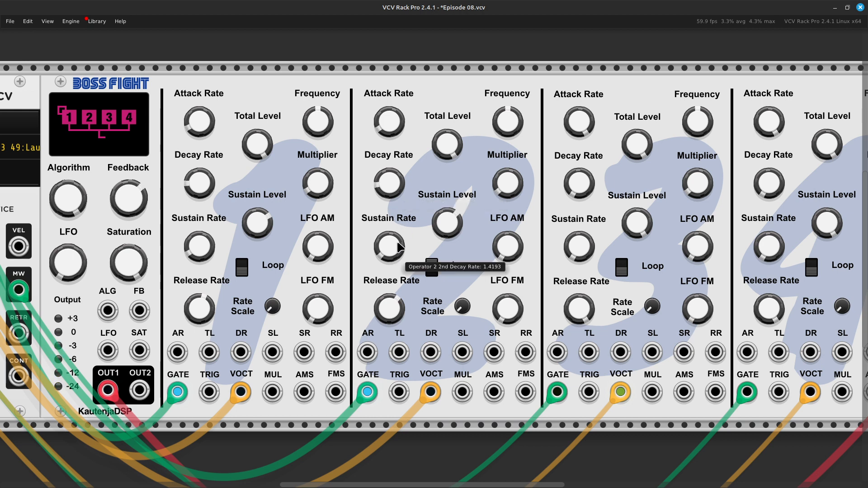
pyautogui.moveTo(389, 247); pyautogui.dragTo(388, 232)
pyautogui.moveTo(254, 228); pyautogui.dragTo(254, 212)
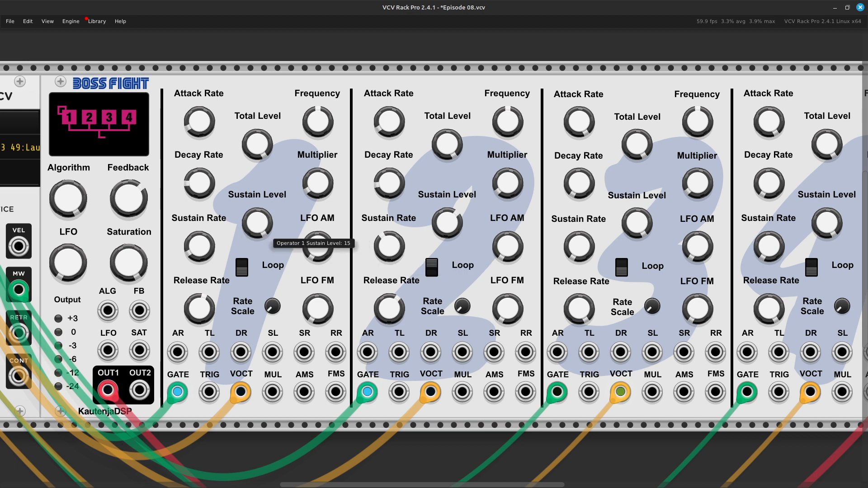
pyautogui.moveTo(254, 213); pyautogui.dragTo(254, 212)
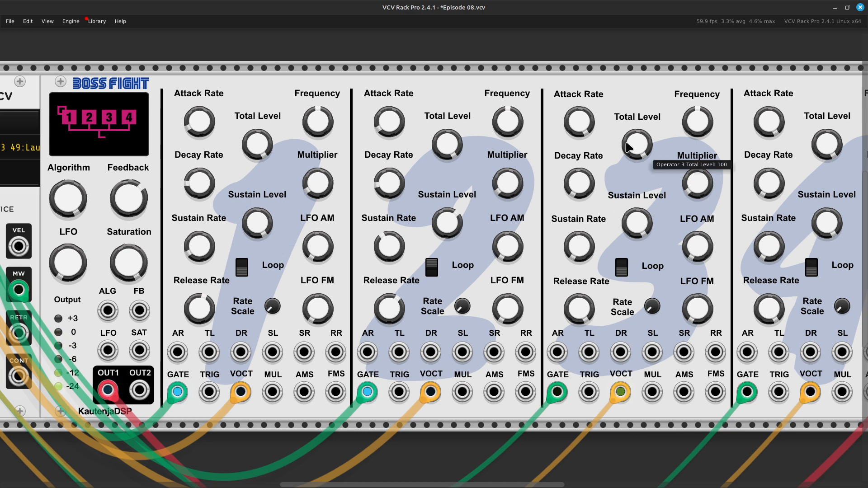
# Reduce operator 2's total level slightly below 100.
pyautogui.moveTo(447, 150)
pyautogui.moveTo(448, 150)
pyautogui.mouseDown()
pyautogui.moveTo(447, 171)
pyautogui.moveTo(447, 162)
pyautogui.mouseUp()
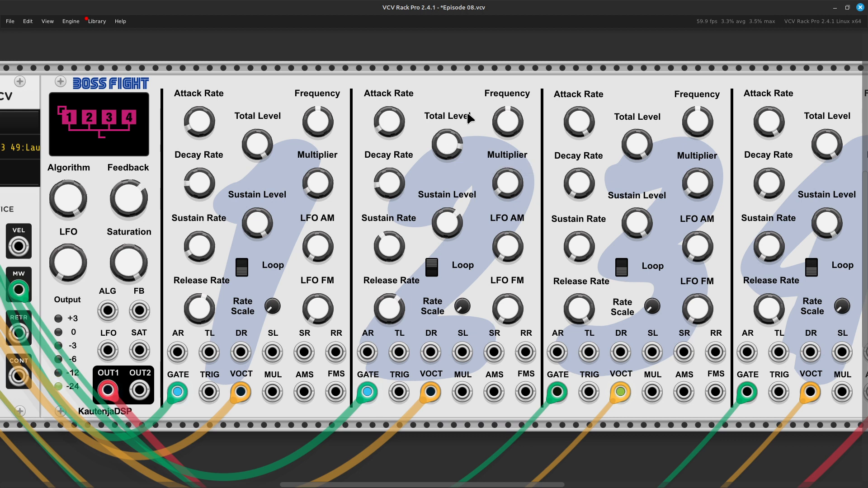
pyautogui.moveTo(448, 144); pyautogui.dragTo(448, 140)
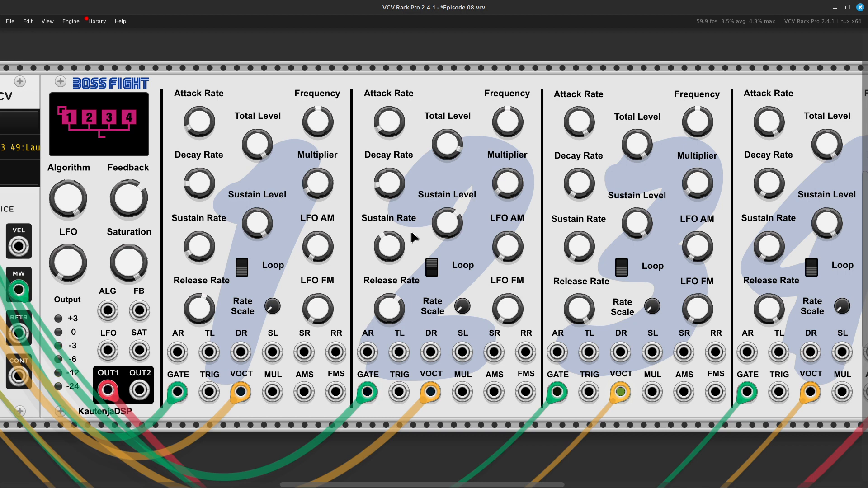
# Sweep operator 2's first decay rate up to about 21.7, bring it down to about 2.47, and lower its second decay rate.
pyautogui.moveTo(403, 191)
pyautogui.moveTo(402, 191); pyautogui.dragTo(402, 172)
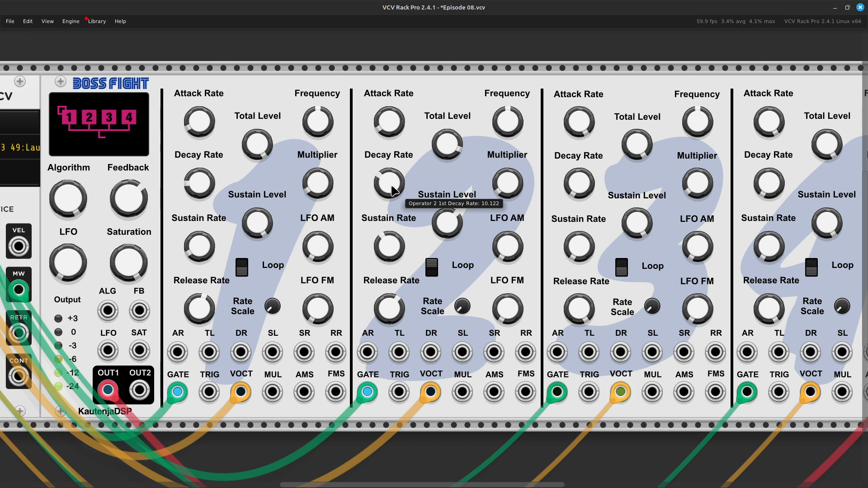
pyautogui.moveTo(392, 191); pyautogui.dragTo(393, 149)
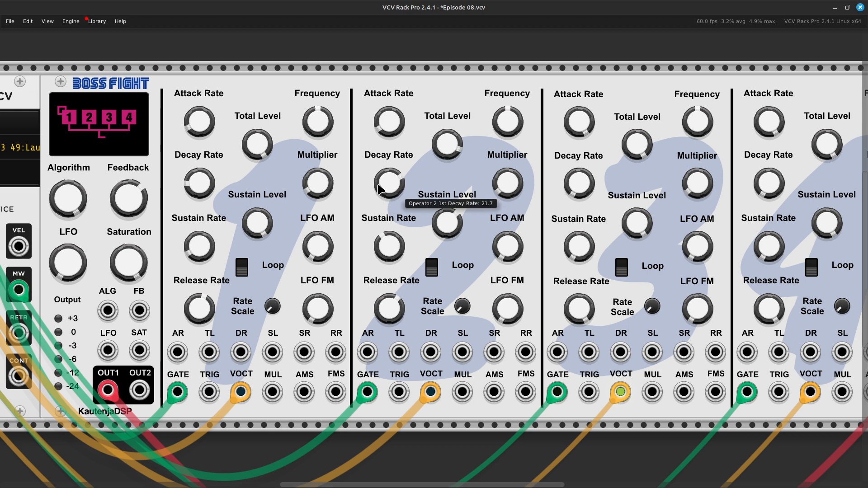
pyautogui.moveTo(390, 186); pyautogui.dragTo(390, 235)
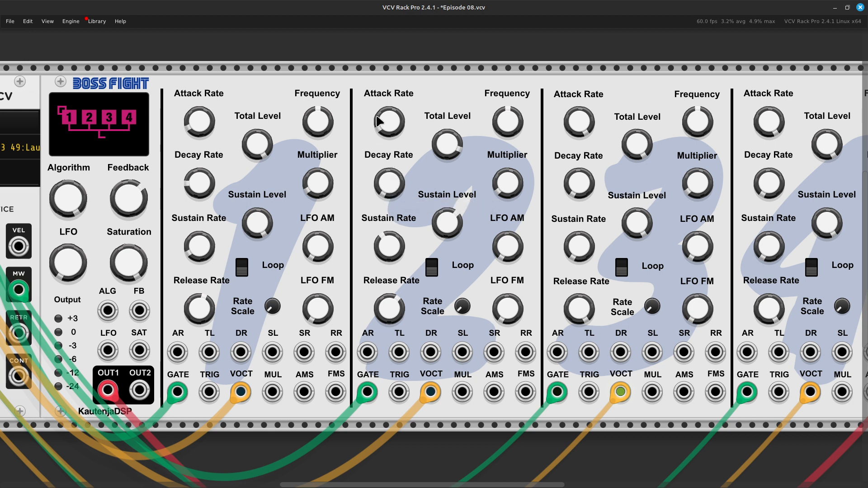
pyautogui.moveTo(387, 185); pyautogui.dragTo(387, 202)
pyautogui.moveTo(389, 247); pyautogui.dragTo(389, 256)
# Set the algorithm to 6 so that operator 1 modulates operator 2.
pyautogui.hscroll(-8, 487, 183)
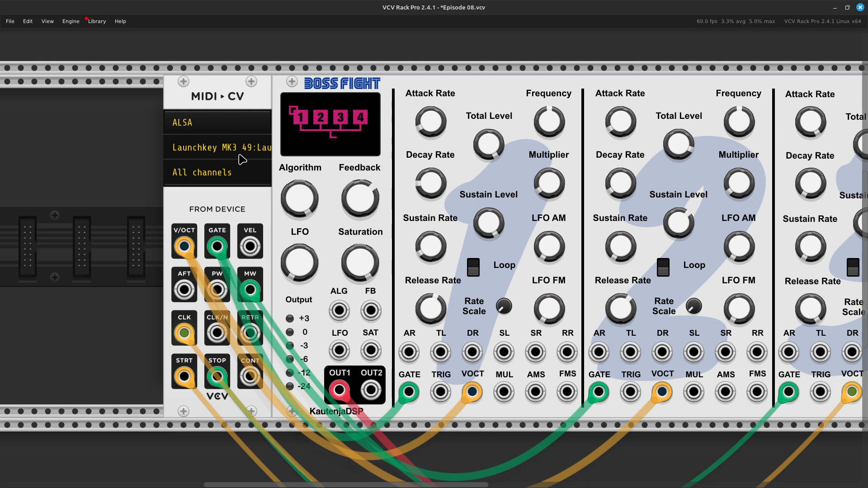
pyautogui.rightClick(306, 199)
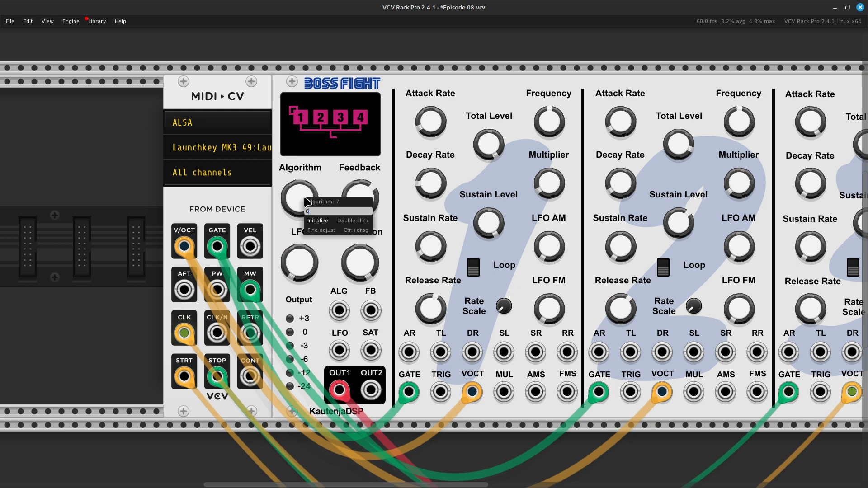
pyautogui.press('Return')
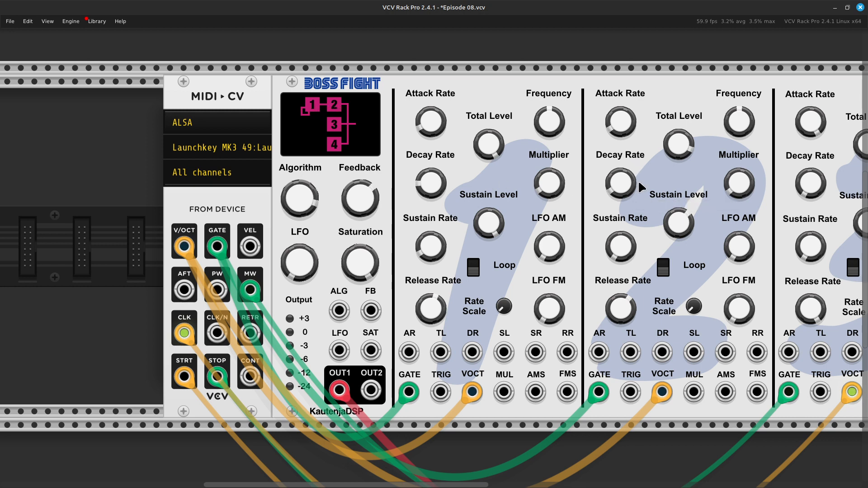
pyautogui.moveTo(339, 395)
pyautogui.moveTo(357, 220)
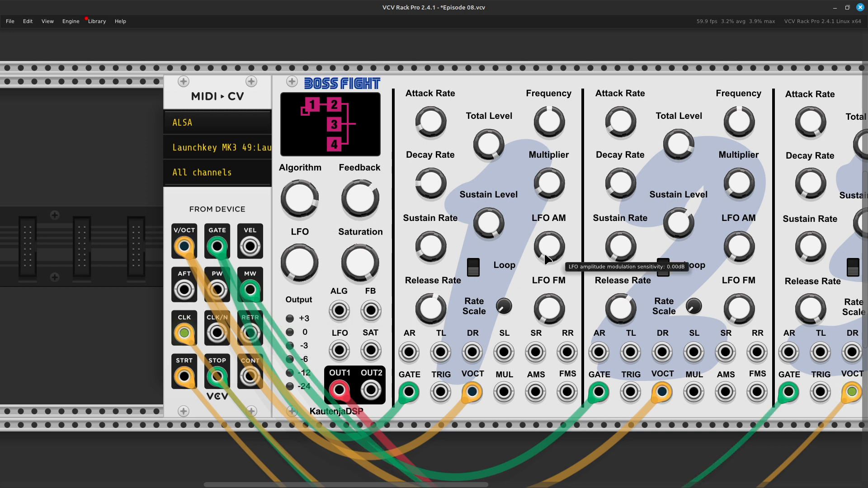
# Try operator 2's sustain level at 15, reduce it to about 10.3, and raise its first decay rate slightly.
pyautogui.hscroll(2, 547, 259)
pyautogui.hscroll(2, 547, 259)
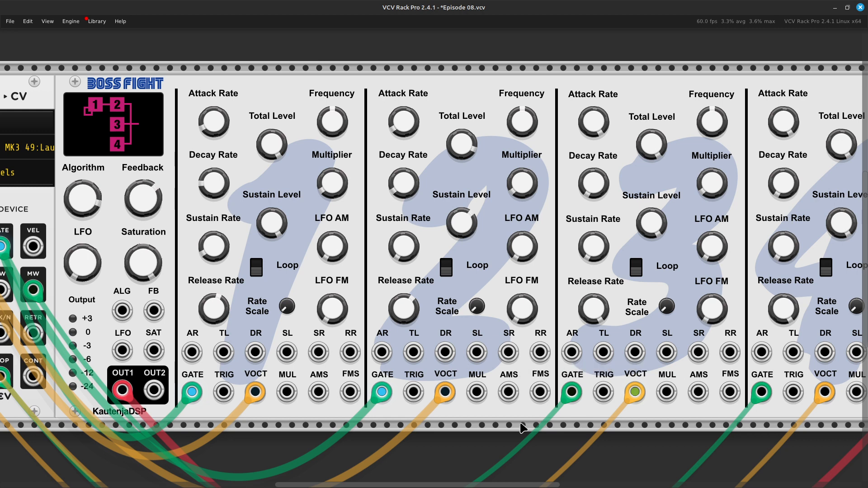
pyautogui.moveTo(463, 226); pyautogui.dragTo(464, 118)
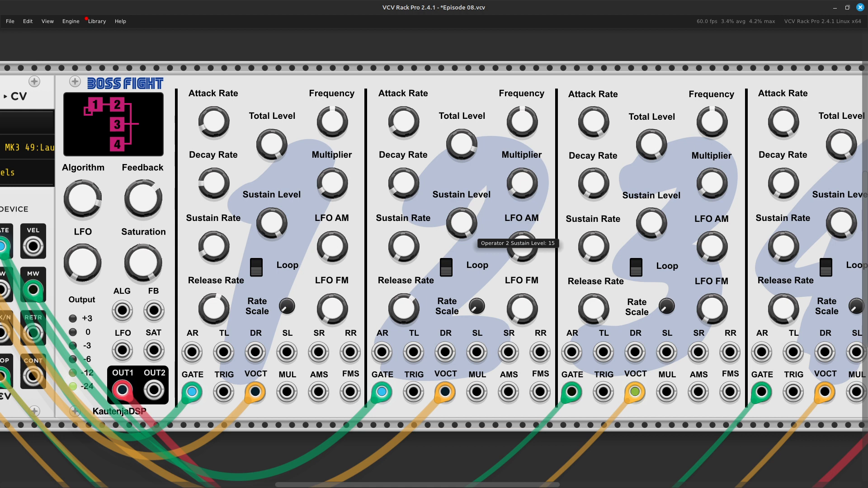
pyautogui.moveTo(462, 223); pyautogui.dragTo(462, 242)
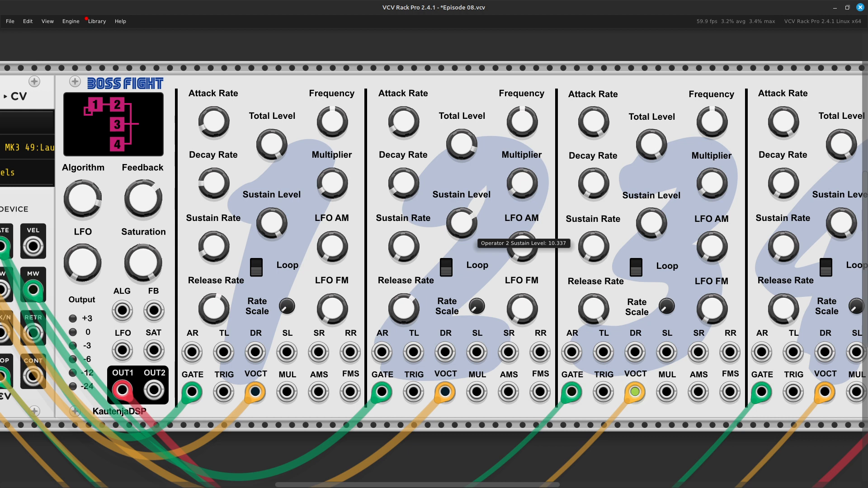
pyautogui.moveTo(461, 242); pyautogui.dragTo(462, 244)
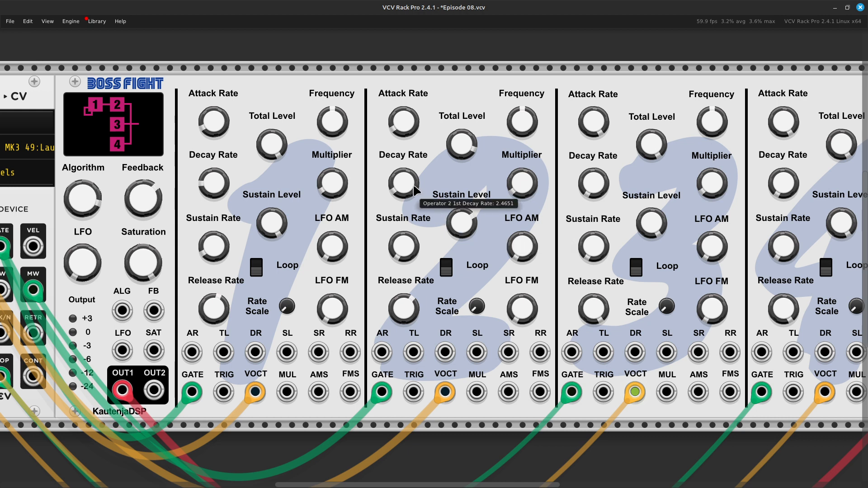
pyautogui.moveTo(410, 197)
pyautogui.mouseDown()
pyautogui.moveTo(409, 162)
pyautogui.moveTo(410, 182)
pyautogui.mouseUp()
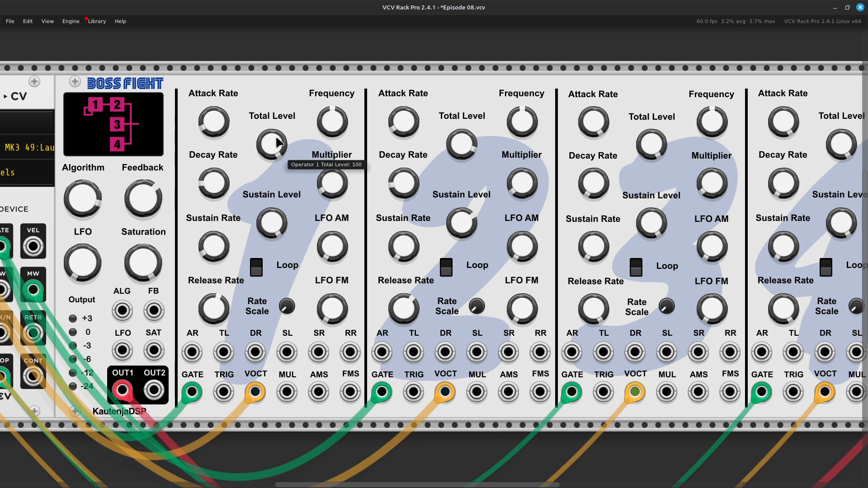
# Reset the frequencies of operators 1 and 2 to their default value.
pyautogui.rightClick(328, 120)
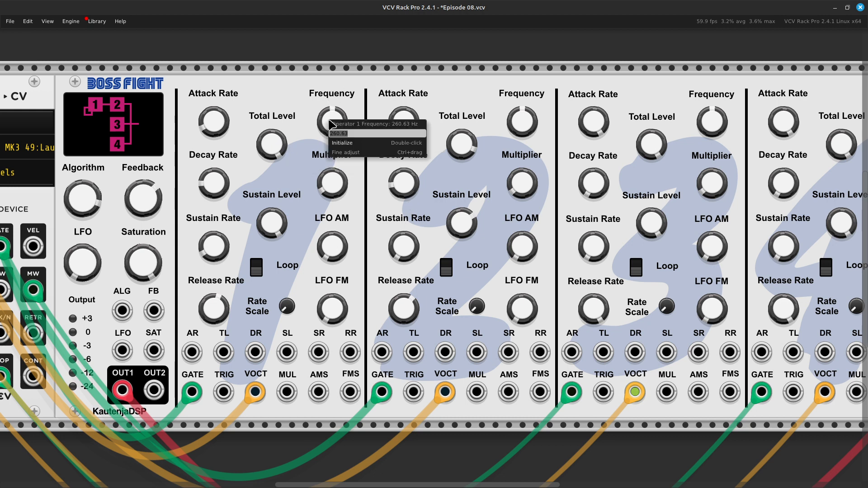
pyautogui.click(356, 145)
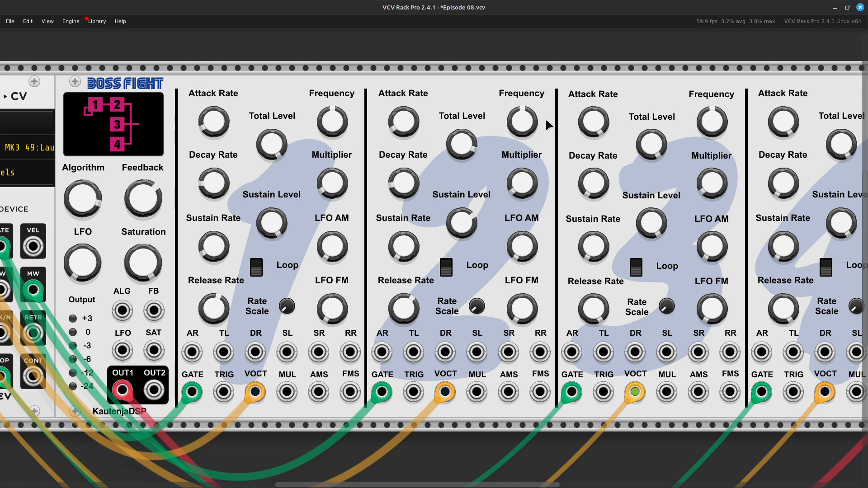
pyautogui.rightClick(523, 122)
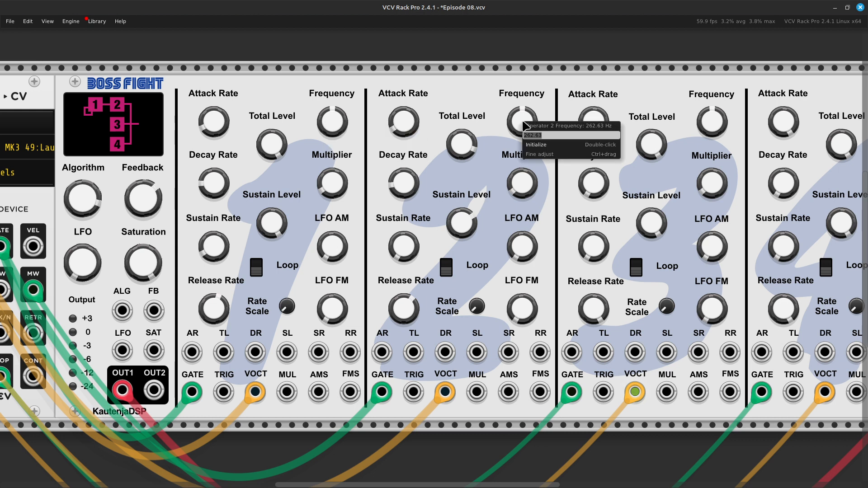
pyautogui.click(552, 145)
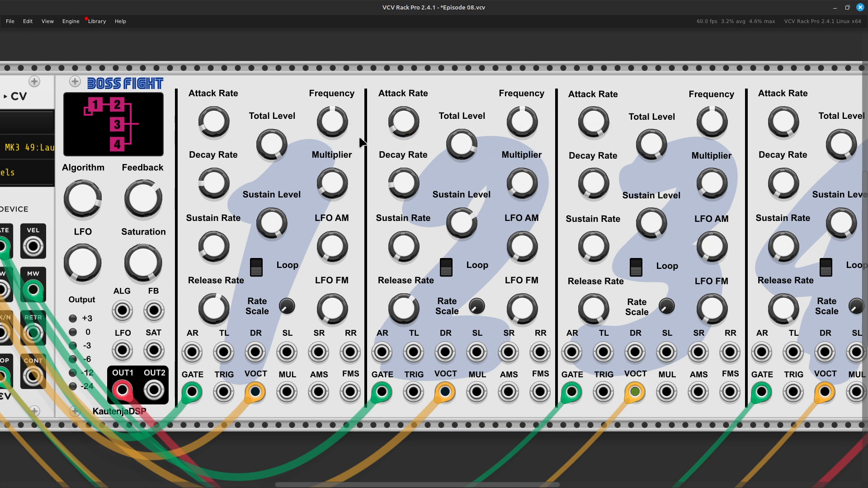
# Lower operator 1's frequency slightly below 261.63 Hz and reduce its total level to soften the modulation.
pyautogui.moveTo(332, 126)
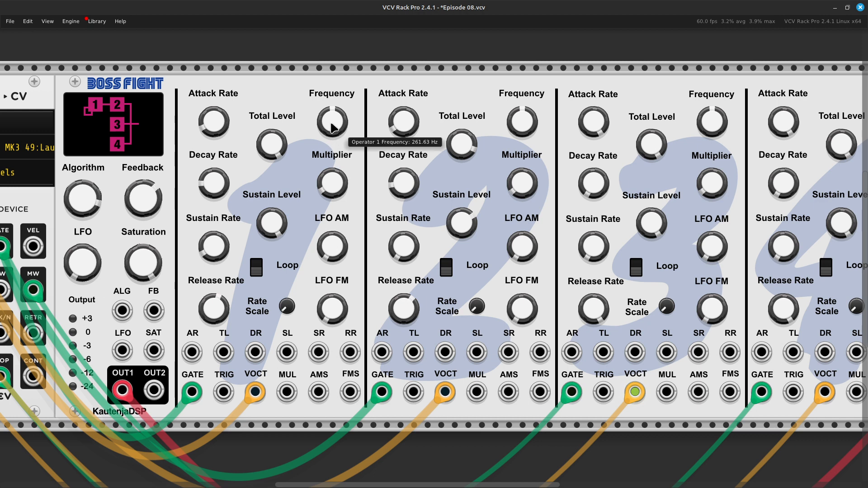
pyautogui.moveTo(332, 125); pyautogui.dragTo(332, 139)
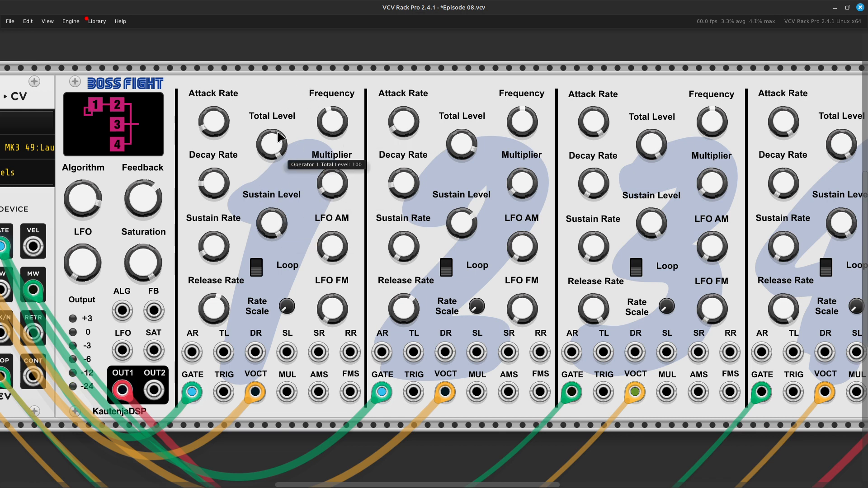
pyautogui.moveTo(281, 143); pyautogui.dragTo(281, 173)
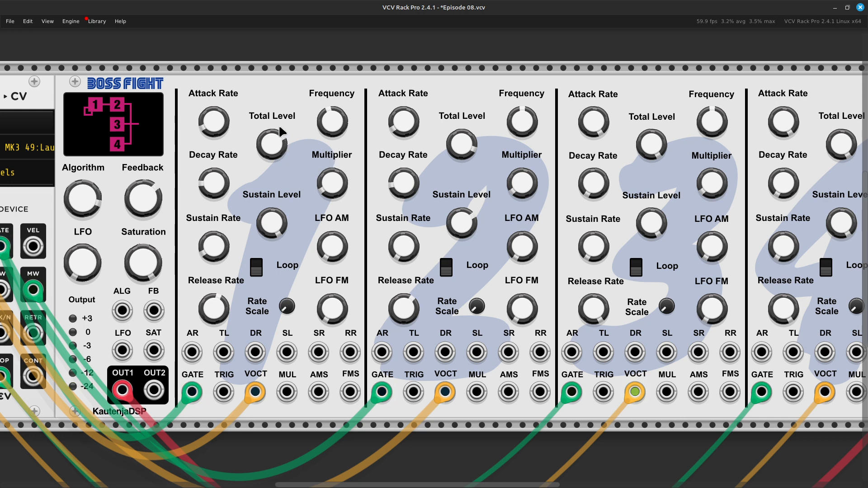
# Raise the feedback to its maximum.
pyautogui.moveTo(148, 203)
pyautogui.moveTo(145, 192); pyautogui.dragTo(145, 160)
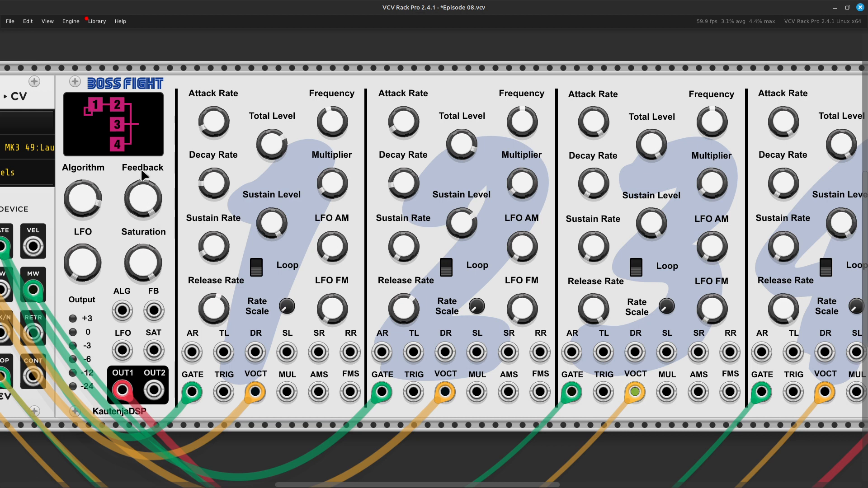
pyautogui.moveTo(147, 189); pyautogui.dragTo(142, 155)
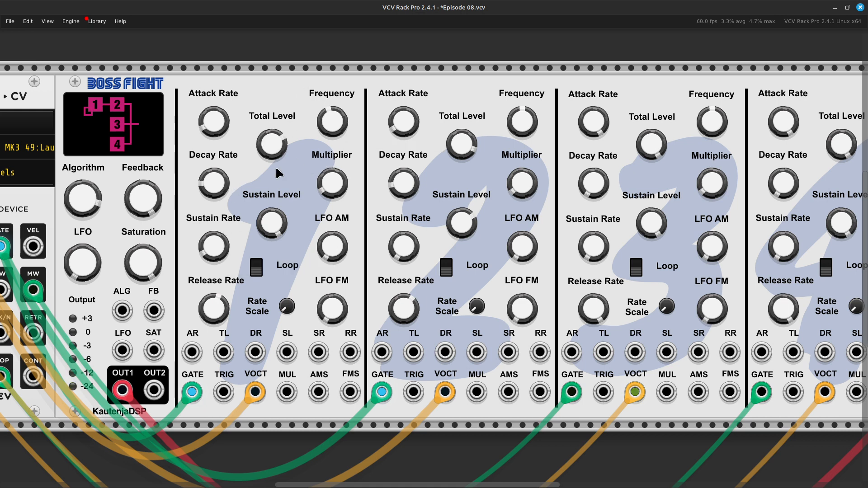
# Sweep operator 1's frequency down to about 29.8 Hz and back up above 261.63 Hz, and raise its total level to about 78.8.
pyautogui.moveTo(334, 123); pyautogui.dragTo(333, 145)
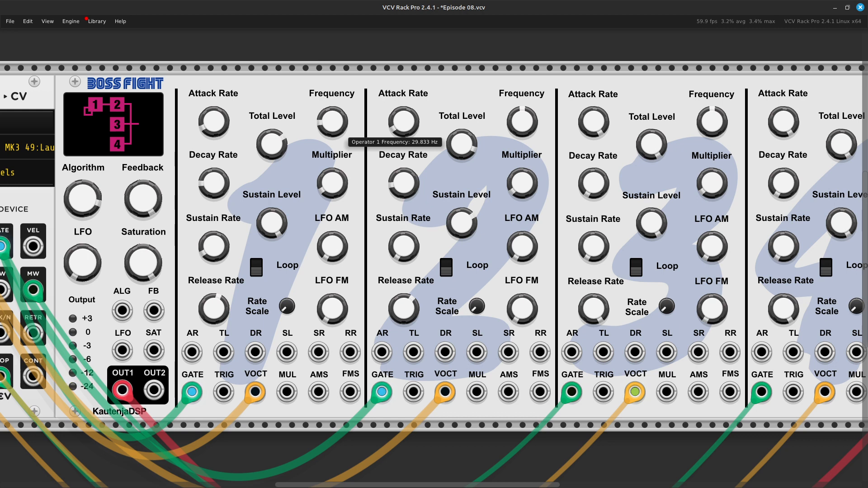
pyautogui.moveTo(333, 146); pyautogui.dragTo(334, 143)
pyautogui.moveTo(332, 121); pyautogui.dragTo(332, 81)
pyautogui.moveTo(331, 80); pyautogui.dragTo(332, 81)
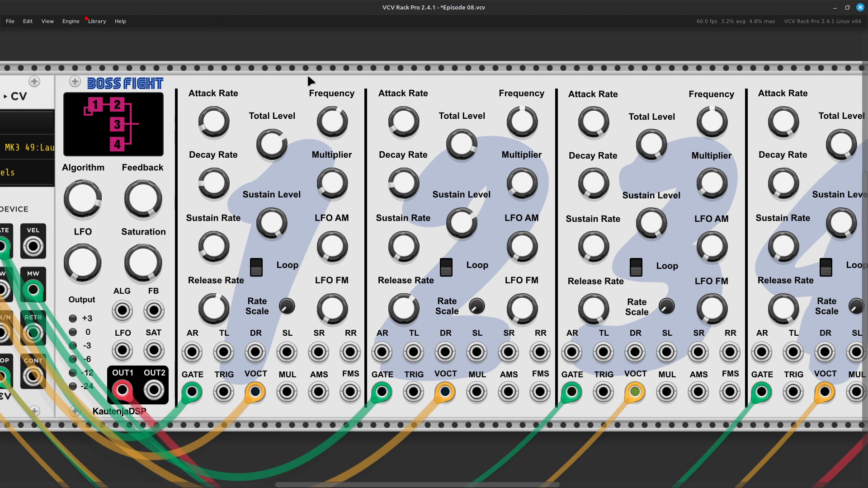
pyautogui.moveTo(271, 159)
pyautogui.mouseDown()
pyautogui.moveTo(271, 142)
pyautogui.moveTo(272, 151)
pyautogui.mouseUp()
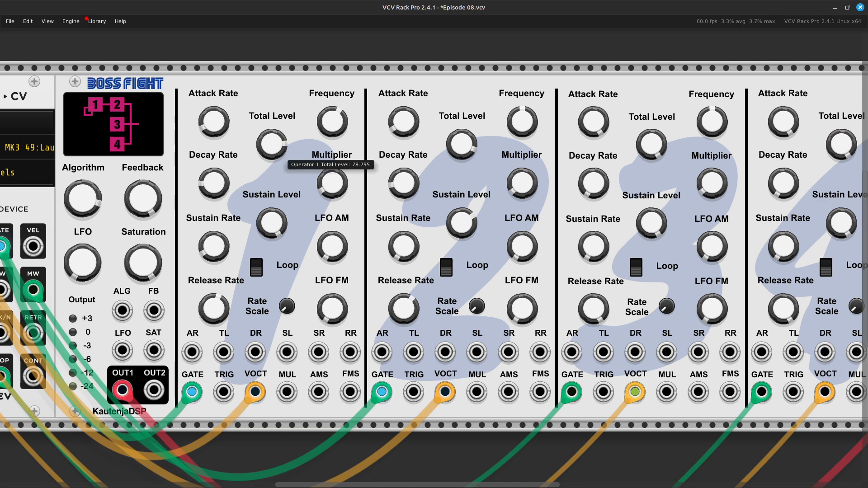
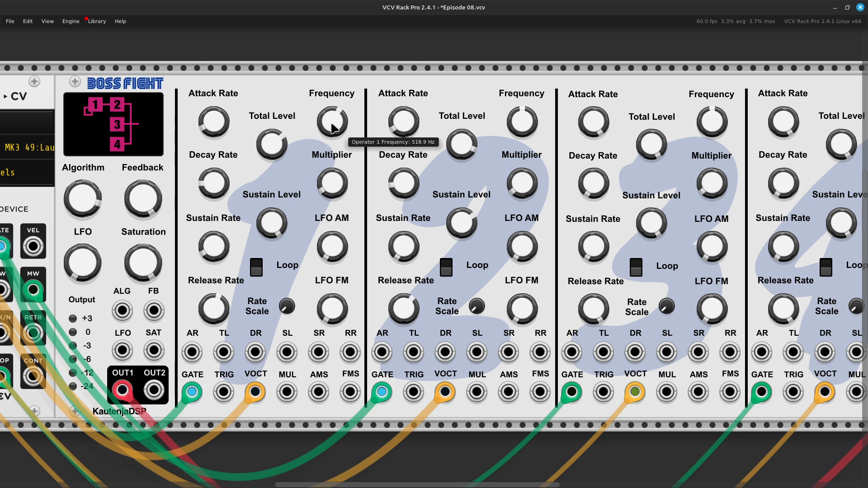
# Raise operator 1's frequency above 518.9 Hz and lower its total level to about 67.2.
pyautogui.moveTo(334, 129); pyautogui.dragTo(335, 112)
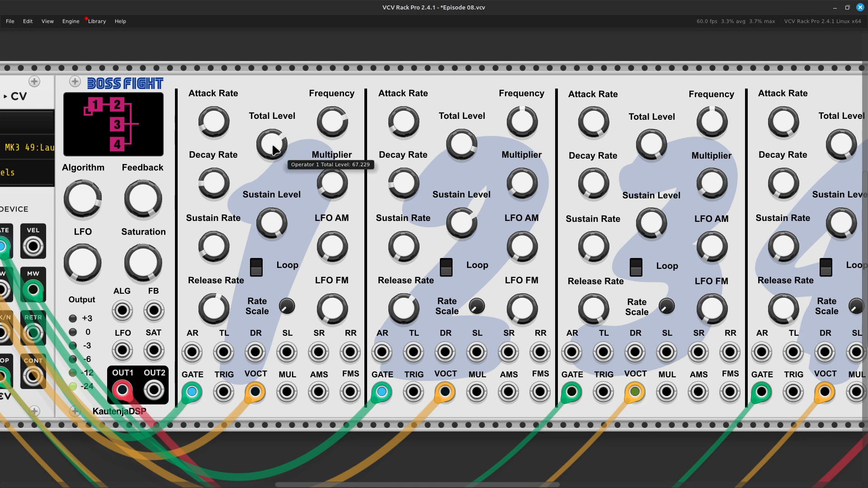
pyautogui.scroll(-1, 274, 148)
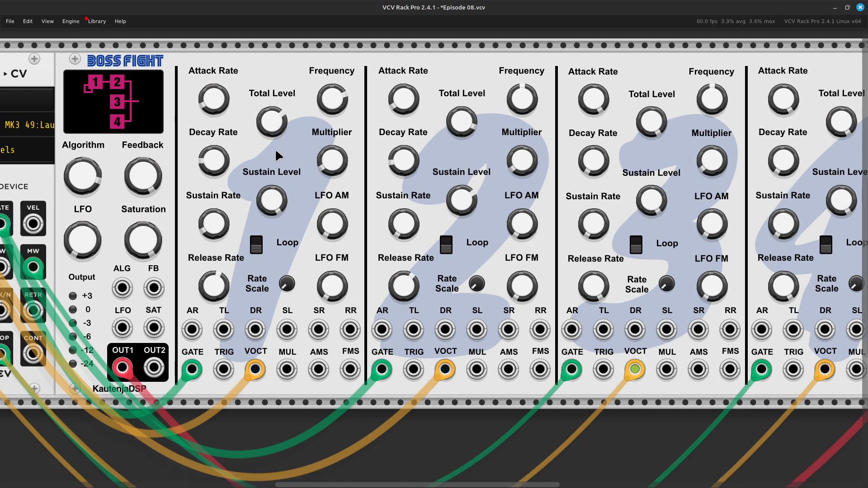
pyautogui.hscroll(-4, 380, 356)
pyautogui.hscroll(-1, 380, 355)
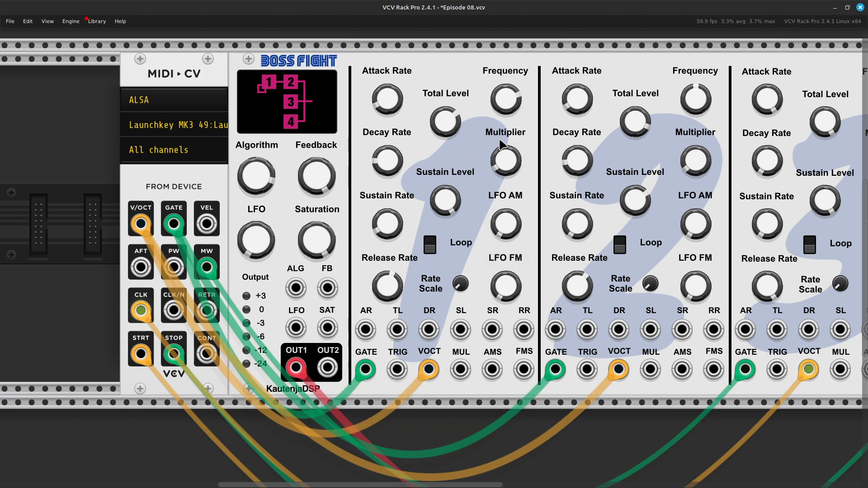
# Try moving the pitch cable from operator 1's V/OCT input to its multiplier input, and return it to V/OCT.
pyautogui.moveTo(400, 300)
pyautogui.moveTo(512, 113)
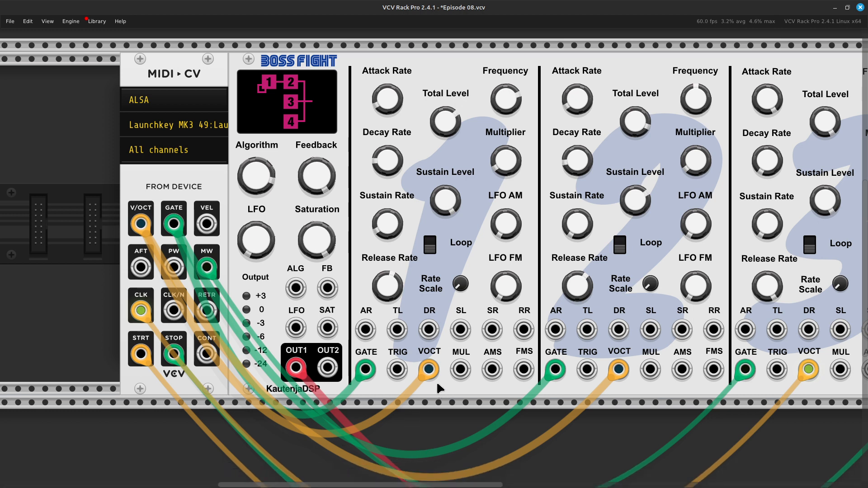
pyautogui.moveTo(429, 369); pyautogui.dragTo(446, 403)
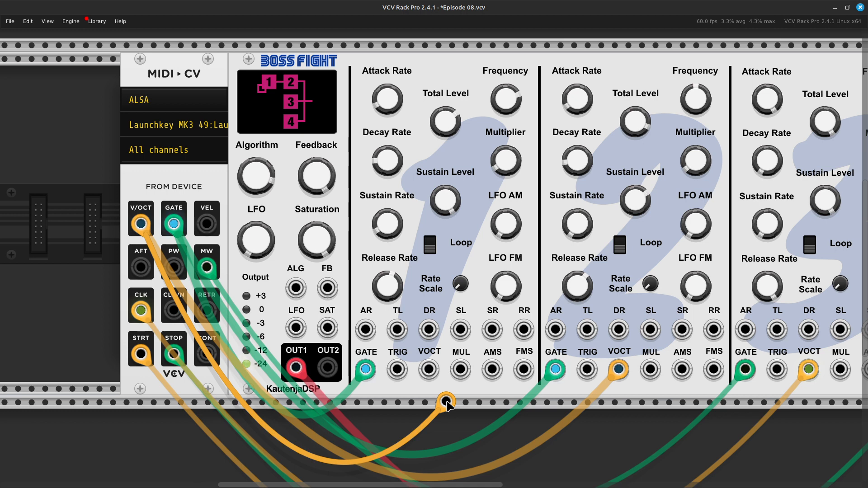
pyautogui.moveTo(448, 405); pyautogui.dragTo(461, 379)
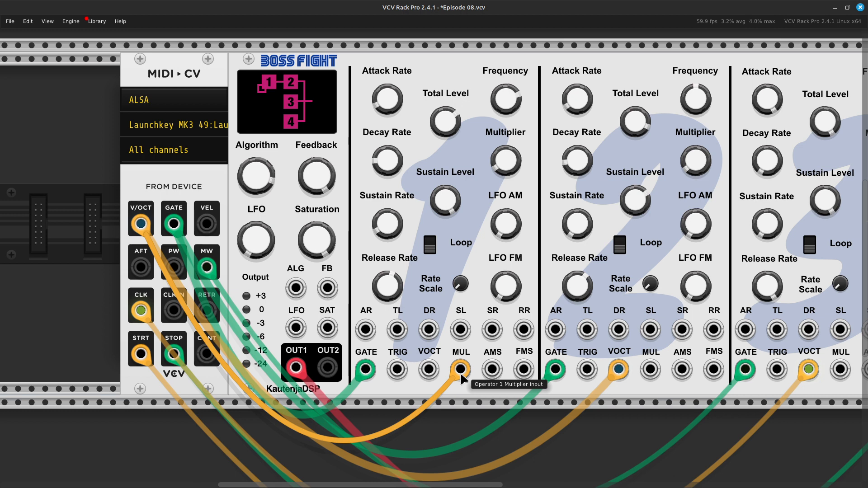
pyautogui.moveTo(462, 379); pyautogui.dragTo(437, 380)
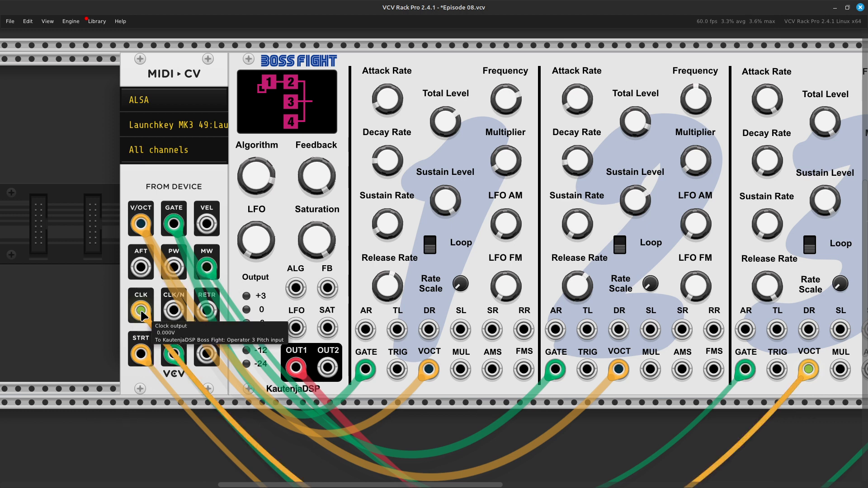
# Repatch operators 3 and 4 so their pitch cables come from the MIDI V/OCT output and their gate cables from GATE.
pyautogui.moveTo(144, 313); pyautogui.dragTo(142, 228)
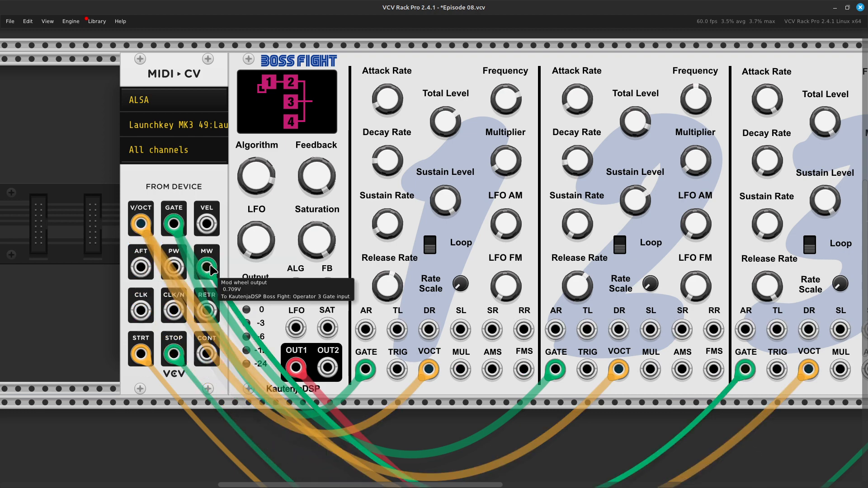
pyautogui.moveTo(211, 265); pyautogui.dragTo(210, 265)
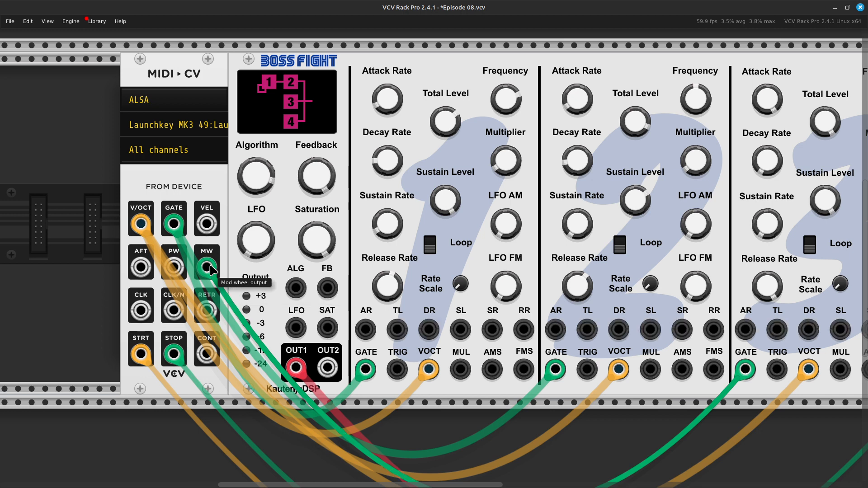
pyautogui.moveTo(210, 264); pyautogui.dragTo(181, 230)
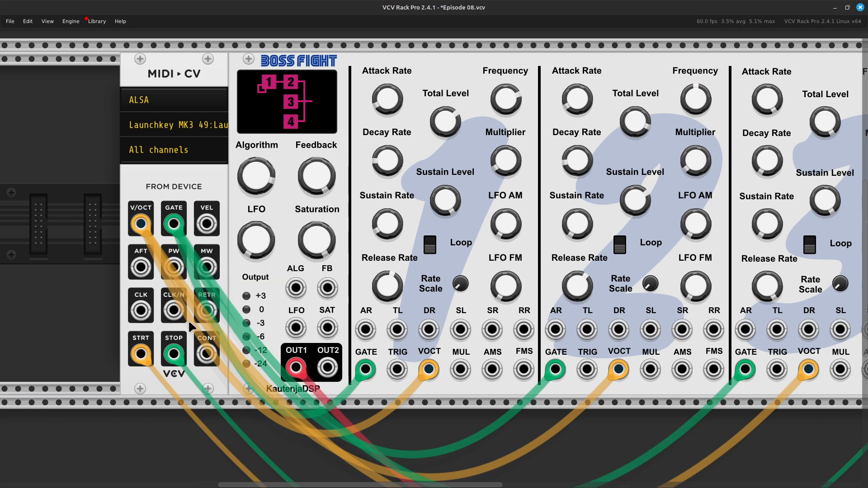
pyautogui.moveTo(175, 362); pyautogui.dragTo(172, 226)
pyautogui.moveTo(141, 360); pyautogui.dragTo(141, 225)
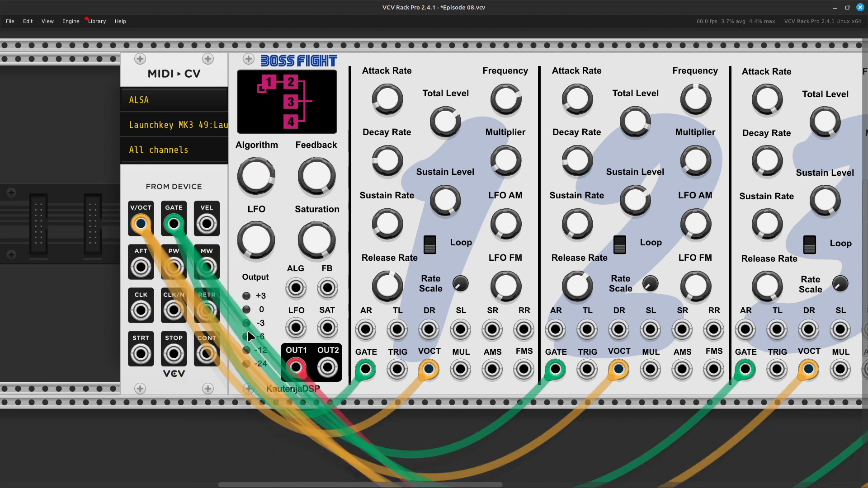
# Detune operators 3 and 4 slightly, entering 261.63 -1 as operator 3's frequency.
pyautogui.hscroll(10, 251, 310)
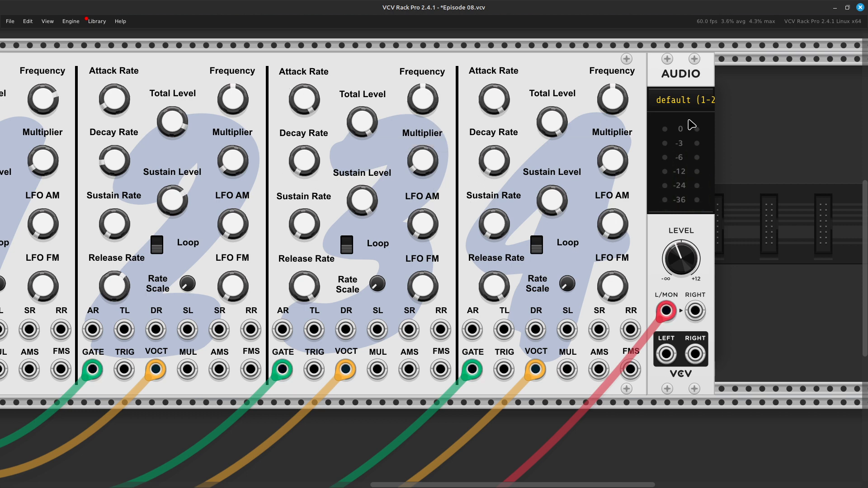
pyautogui.hscroll(-6, 678, 126)
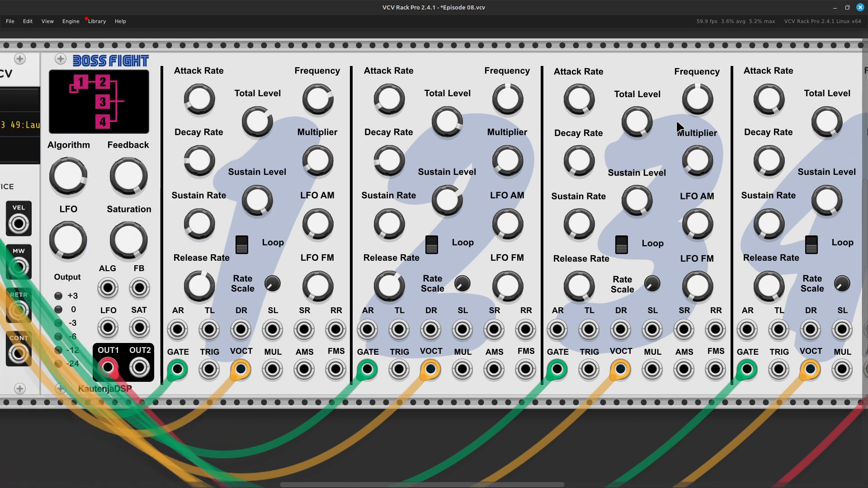
pyautogui.hscroll(-2, 678, 126)
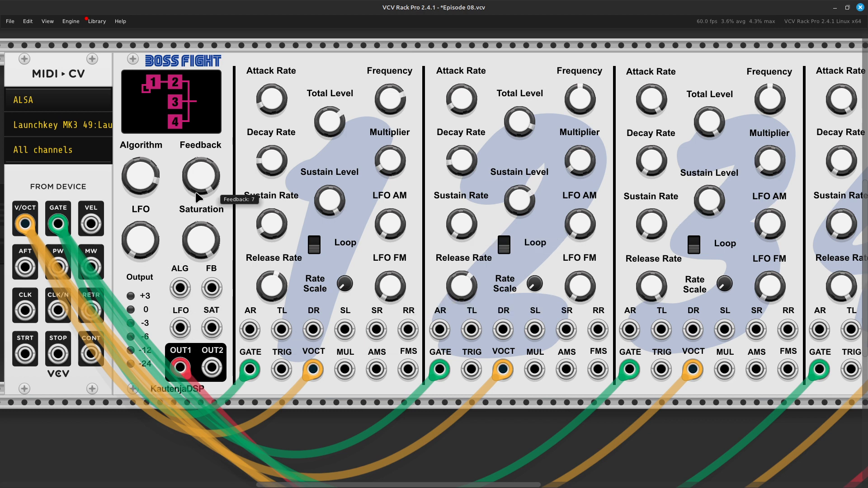
pyautogui.moveTo(206, 192)
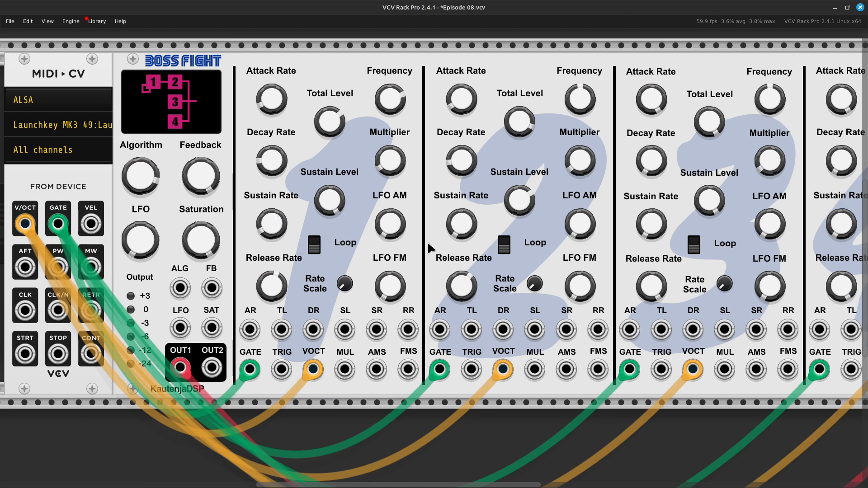
pyautogui.hscroll(3, 426, 240)
pyautogui.hscroll(3, 430, 249)
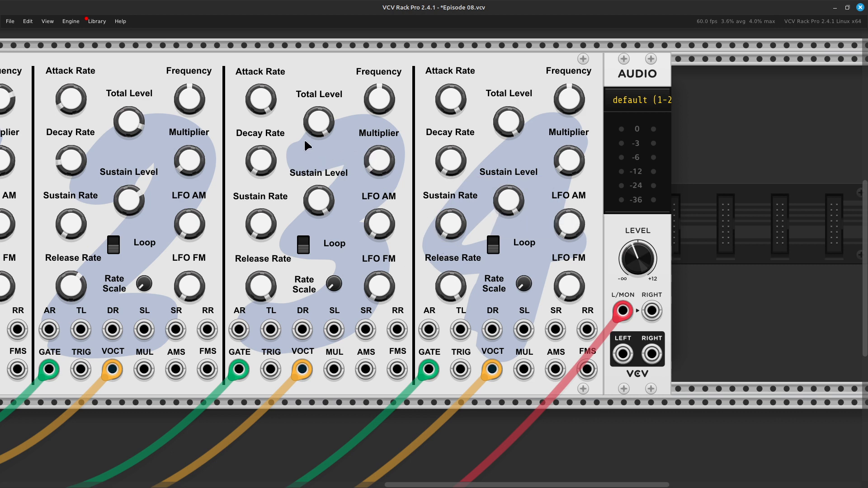
pyautogui.rightClick(375, 104)
pyautogui.press('Right')
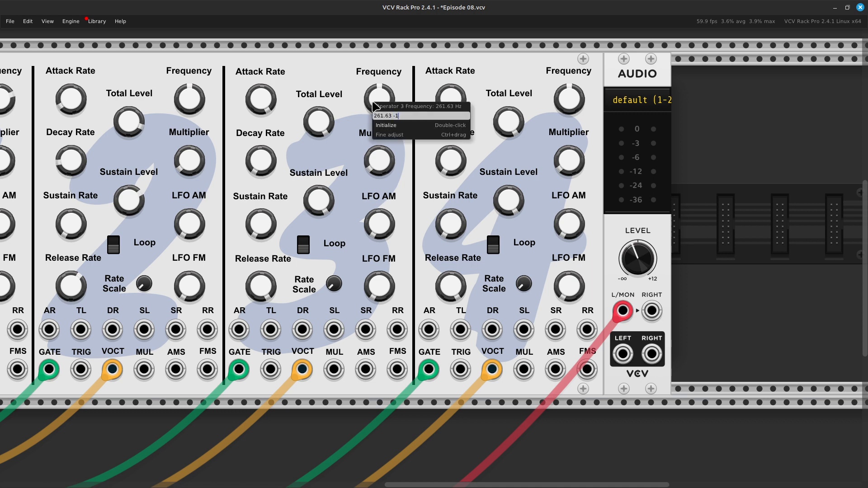
pyautogui.press('Return')
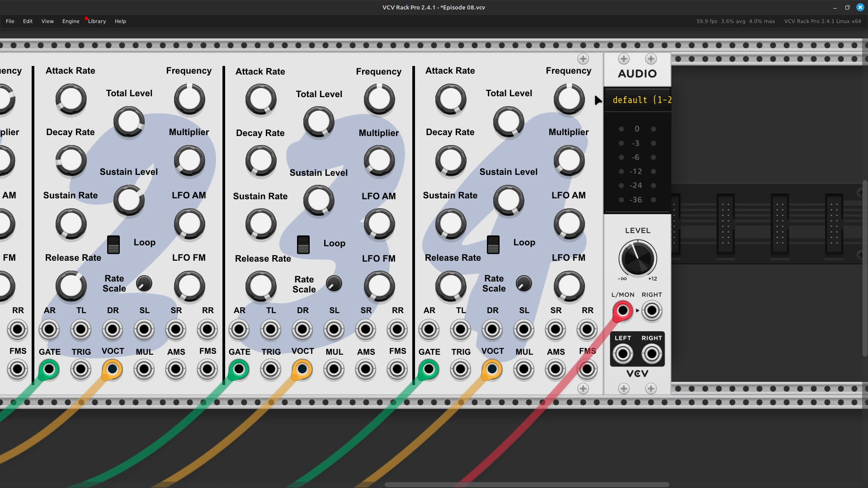
pyautogui.rightClick(560, 109)
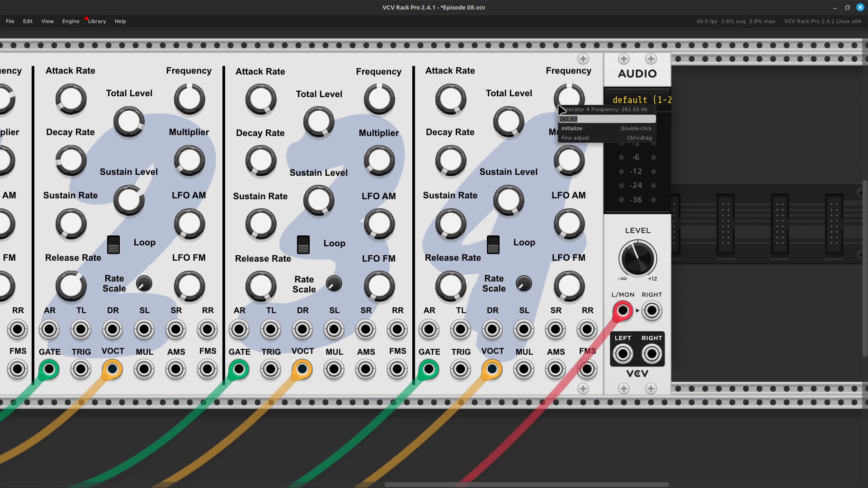
pyautogui.press('Right')
pyautogui.press('Return')
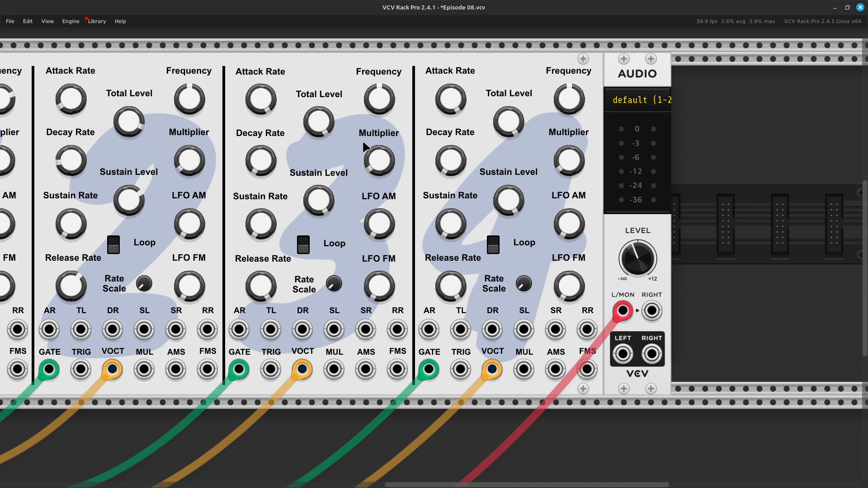
# Lower the total levels of operators 3 and 4, and shape operator 3's envelope with lower attack and release rates and a slightly higher decay rate.
pyautogui.moveTo(323, 126); pyautogui.dragTo(508, 110)
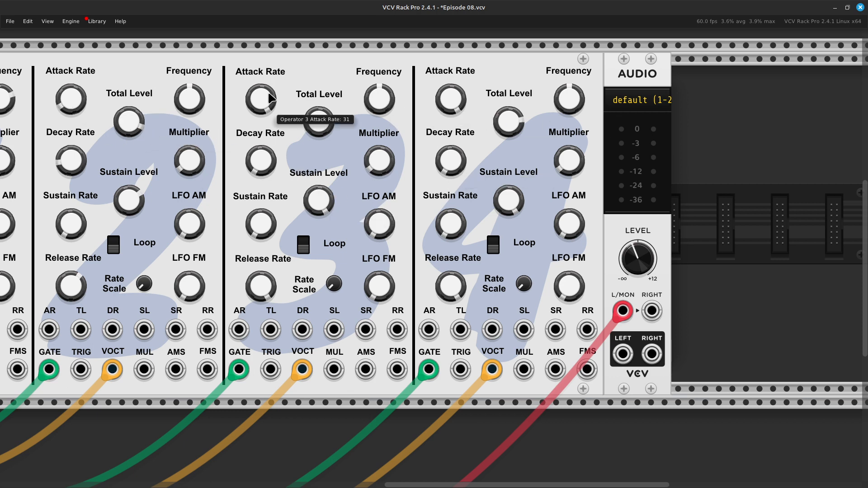
pyautogui.moveTo(270, 100); pyautogui.dragTo(270, 127)
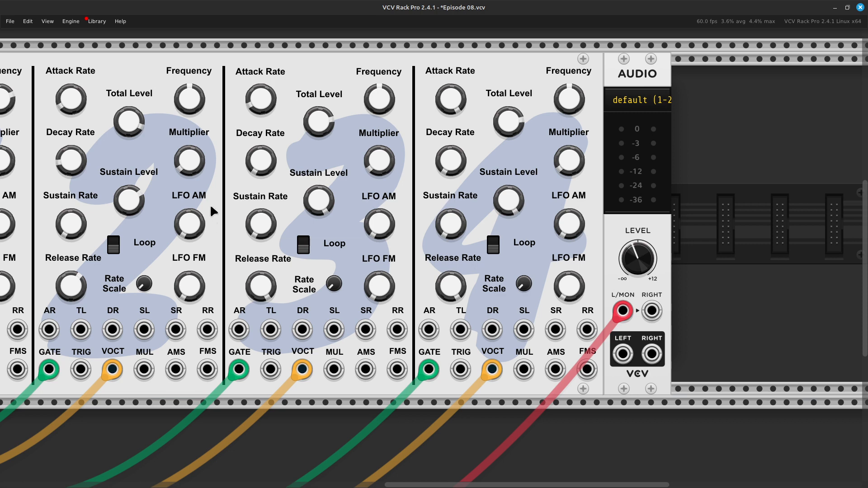
pyautogui.moveTo(260, 168)
pyautogui.moveTo(259, 168); pyautogui.dragTo(260, 153)
pyautogui.moveTo(259, 226)
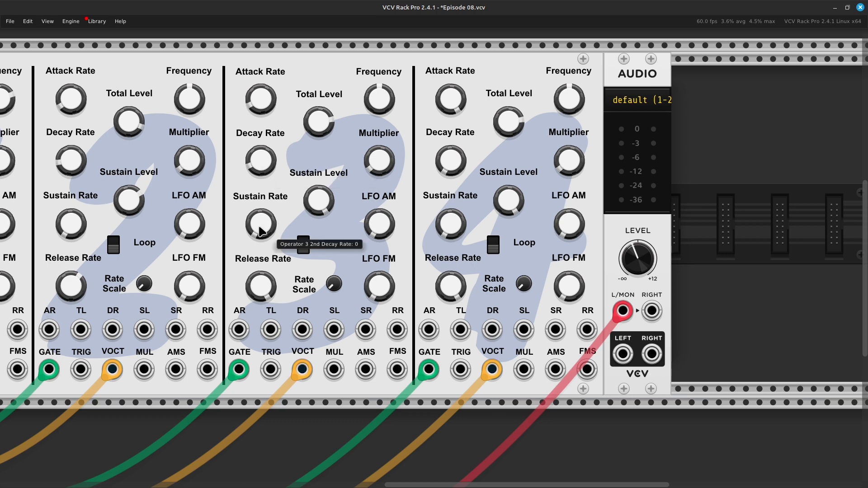
pyautogui.moveTo(259, 226)
pyautogui.mouseDown()
pyautogui.moveTo(259, 208)
pyautogui.moveTo(259, 227)
pyautogui.mouseUp()
pyautogui.moveTo(253, 285)
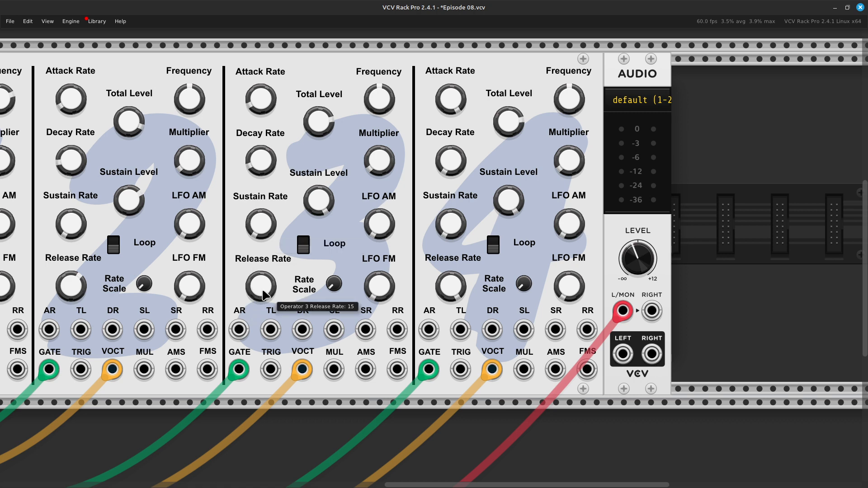
pyautogui.moveTo(263, 295); pyautogui.dragTo(263, 316)
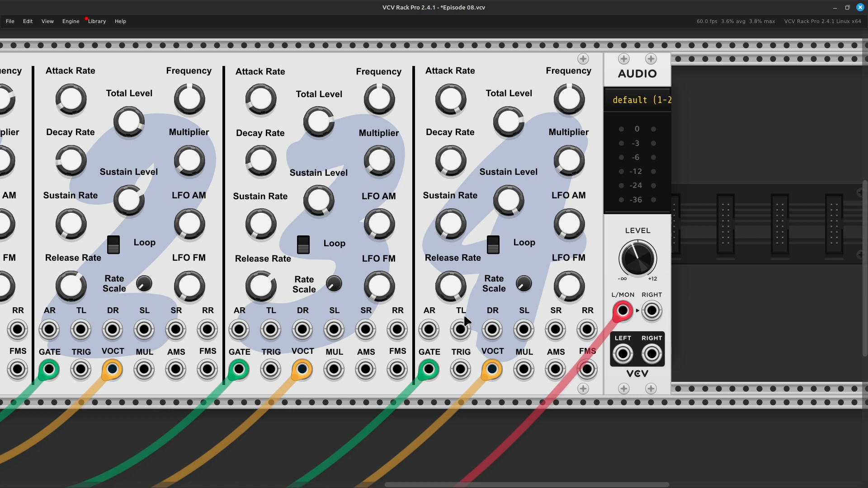
# Shape operator 4's envelope by lowering its release and attack rates and slightly raising its decay rate.
pyautogui.moveTo(450, 291); pyautogui.dragTo(450, 317)
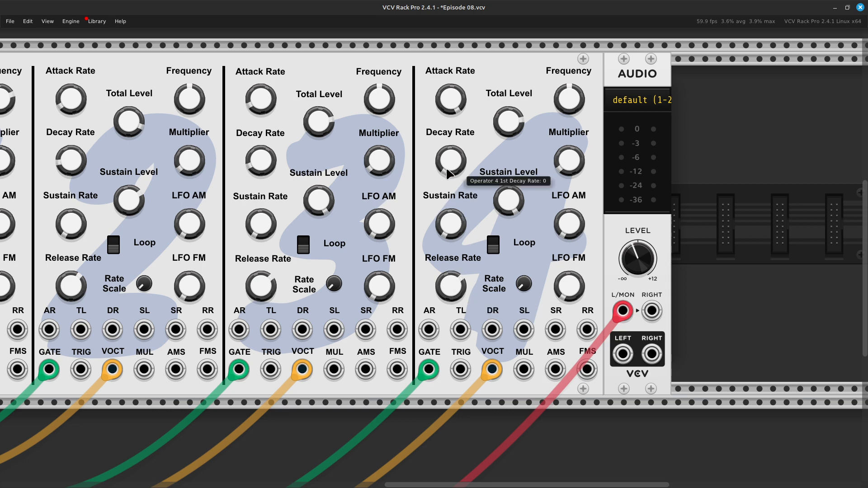
pyautogui.moveTo(451, 161); pyautogui.dragTo(451, 150)
pyautogui.moveTo(450, 100); pyautogui.dragTo(451, 151)
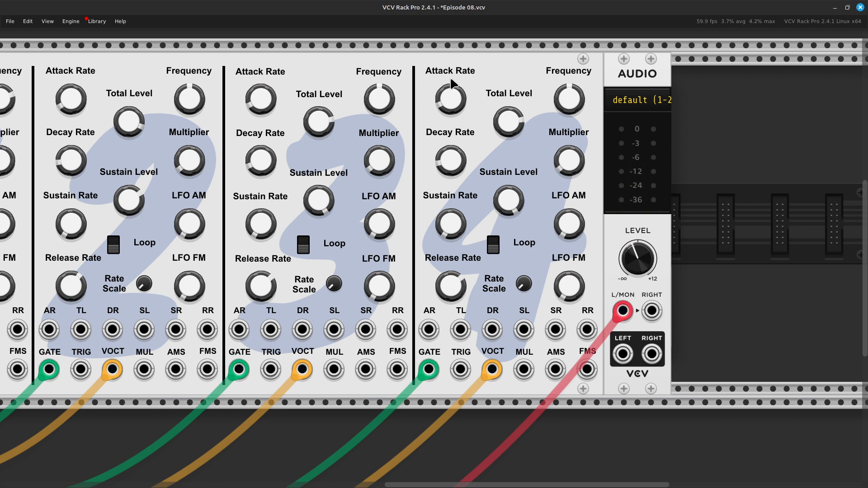
# Raise operator 2's total level.
pyautogui.press('Left')
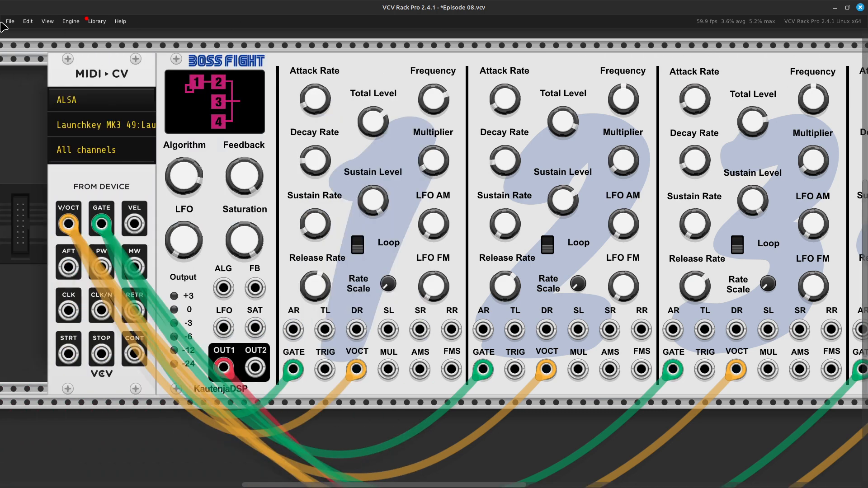
pyautogui.press('Left')
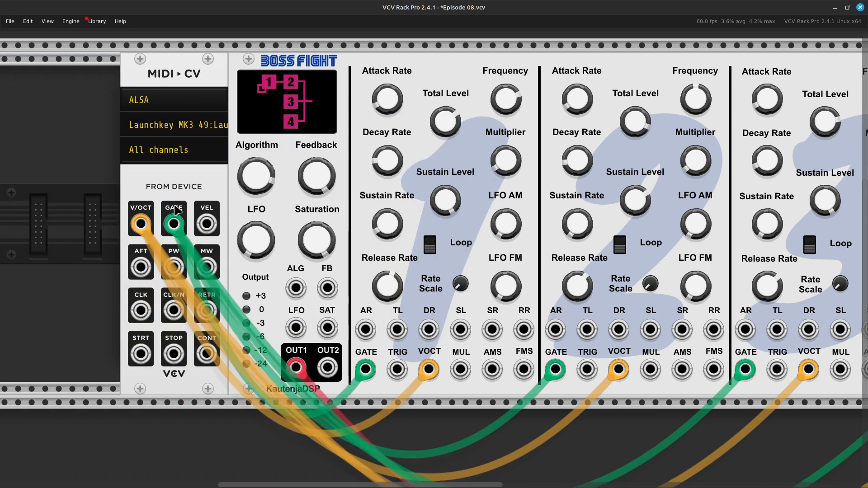
pyautogui.press('Right')
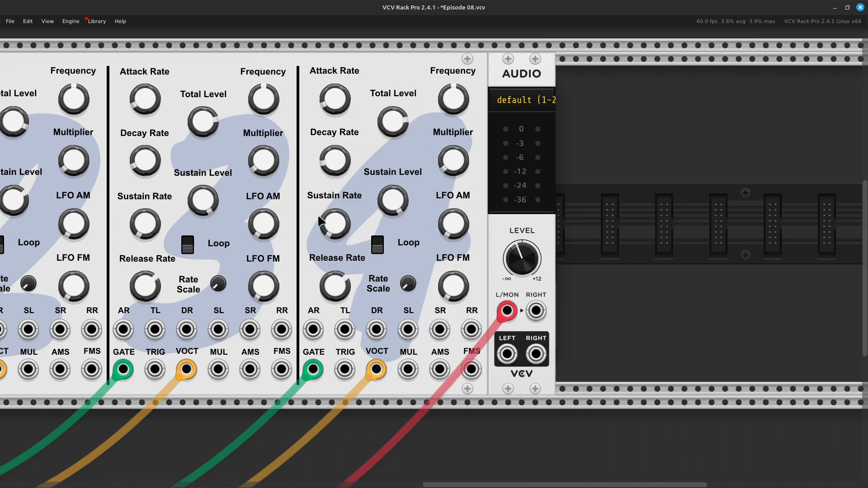
pyautogui.press('Left')
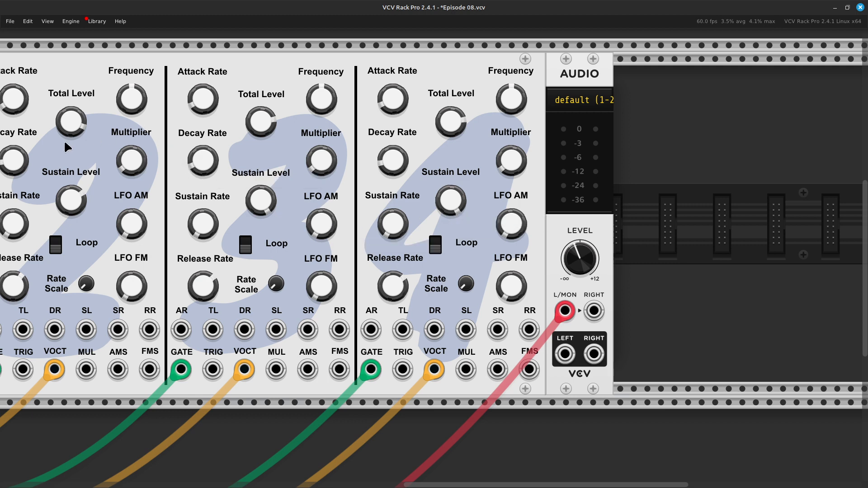
pyautogui.moveTo(80, 129); pyautogui.dragTo(79, 76)
# Set the algorithm to 5 so operator 1 modulates operators 2, 3 and 4.
pyautogui.hscroll(-10, 360, 204)
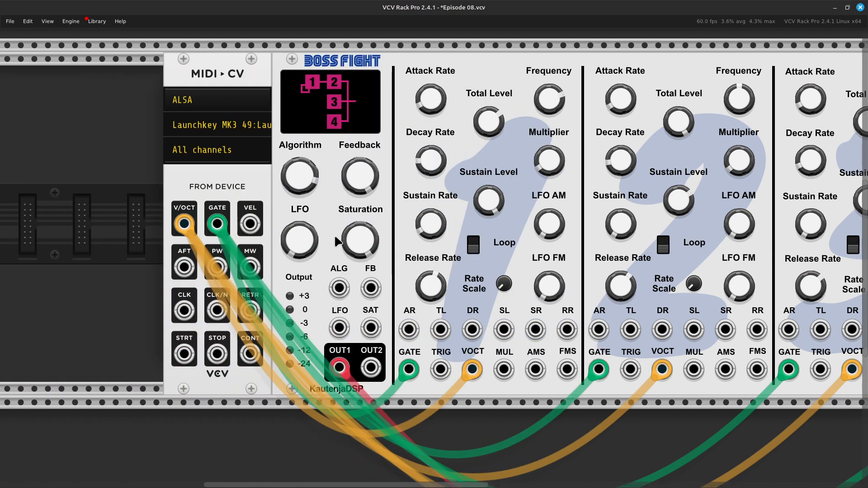
pyautogui.moveTo(311, 237)
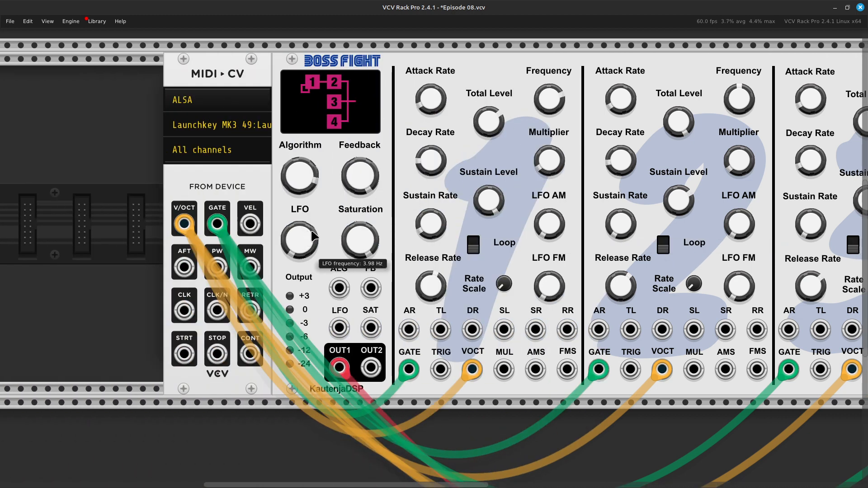
pyautogui.rightClick(306, 181)
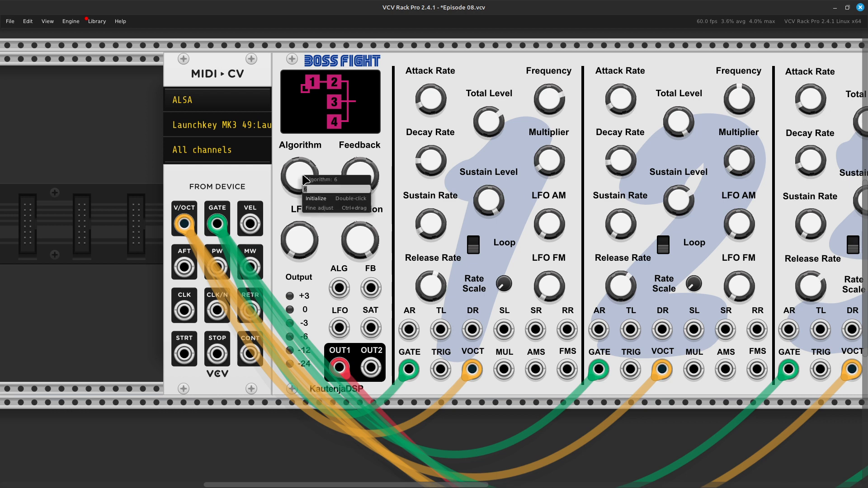
pyautogui.write('5')
pyautogui.press('Return')
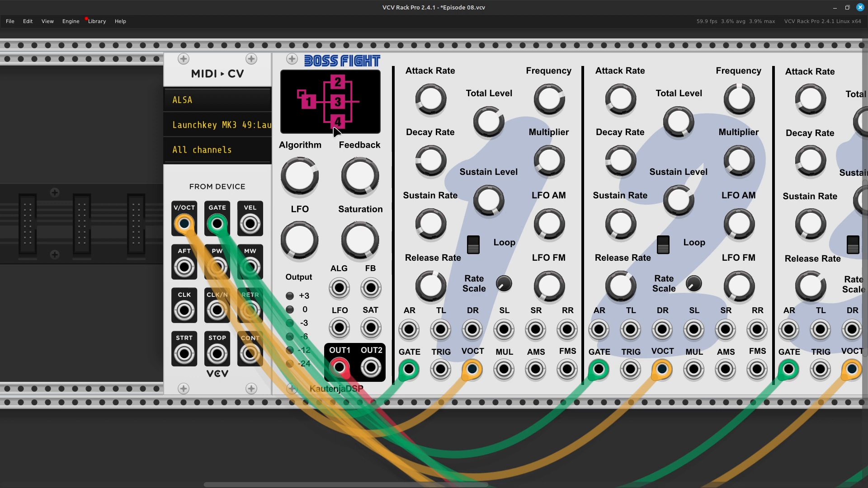
# Lower operator 1's total level and tune its frequency down to about 82 Hz.
pyautogui.hscroll(5, 795, 158)
pyautogui.hscroll(5, 796, 161)
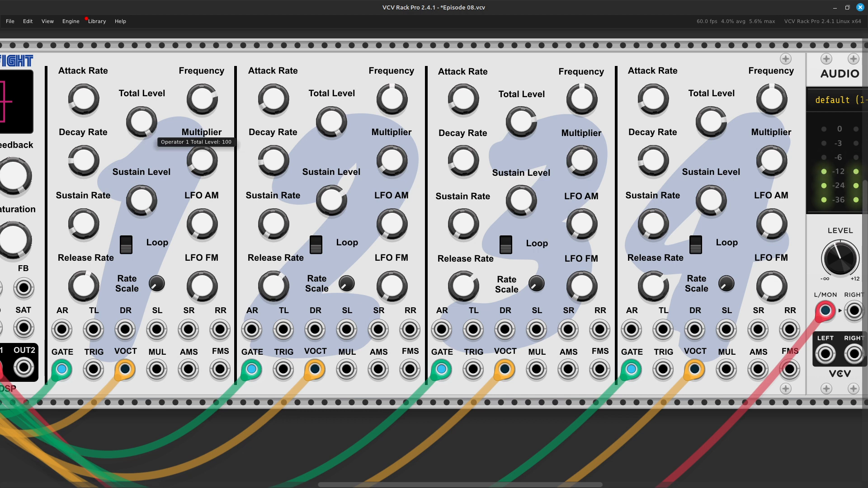
pyautogui.moveTo(141, 122); pyautogui.dragTo(141, 144)
pyautogui.moveTo(196, 92)
pyautogui.moveTo(209, 104); pyautogui.dragTo(210, 105)
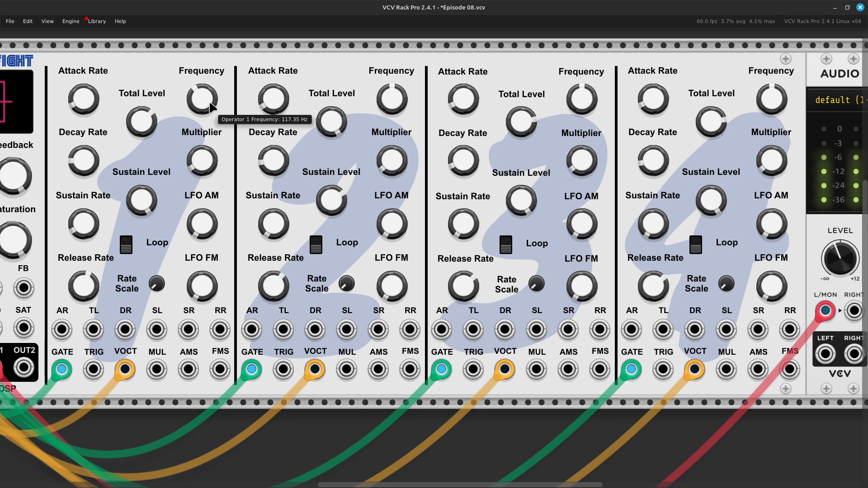
pyautogui.moveTo(206, 108); pyautogui.dragTo(206, 117)
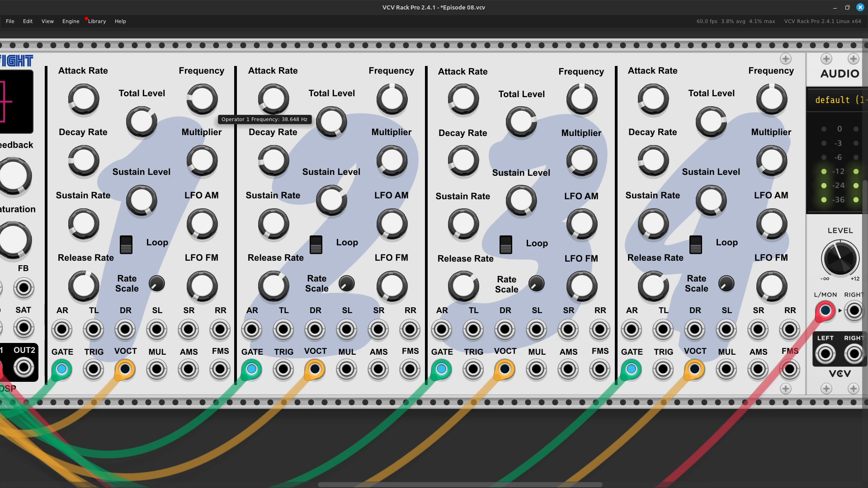
pyautogui.moveTo(205, 117); pyautogui.dragTo(206, 114)
pyautogui.moveTo(211, 108); pyautogui.dragTo(211, 81)
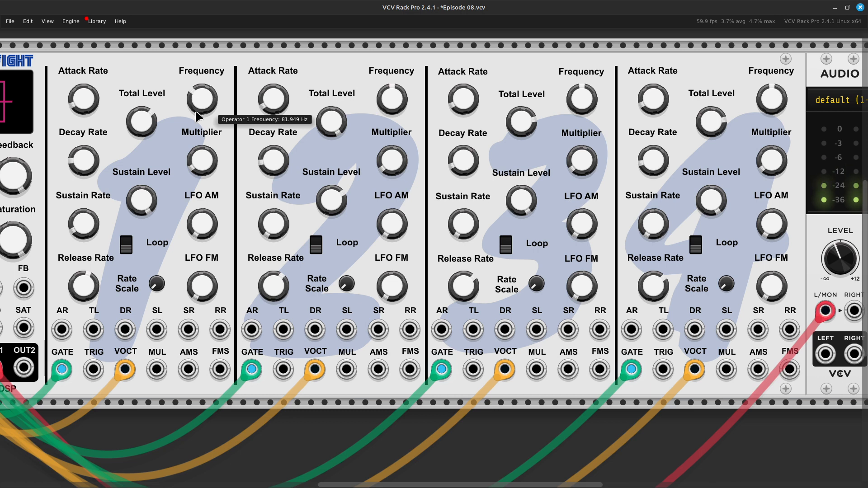
# Shape operator 1 with a higher decay rate, a sustain rate of about 4.4, the maximum release rate and a raised total level.
pyautogui.hscroll(-5, 188, 109)
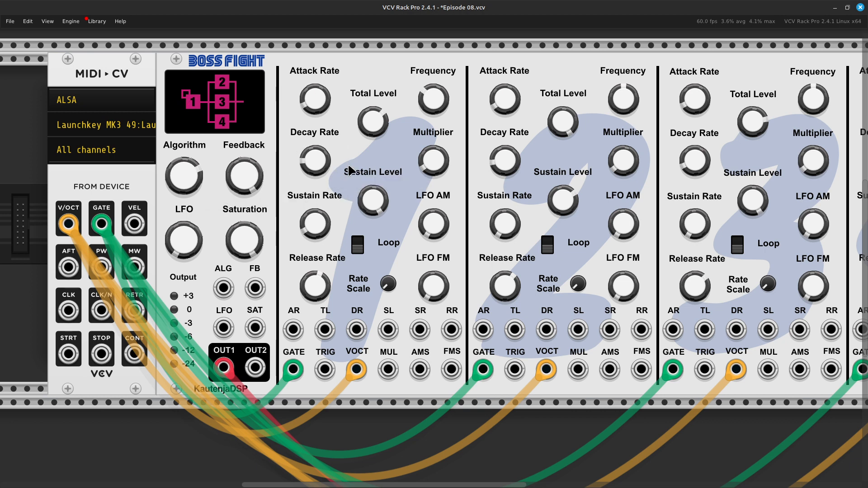
pyautogui.moveTo(318, 112); pyautogui.dragTo(318, 76)
pyautogui.moveTo(317, 178)
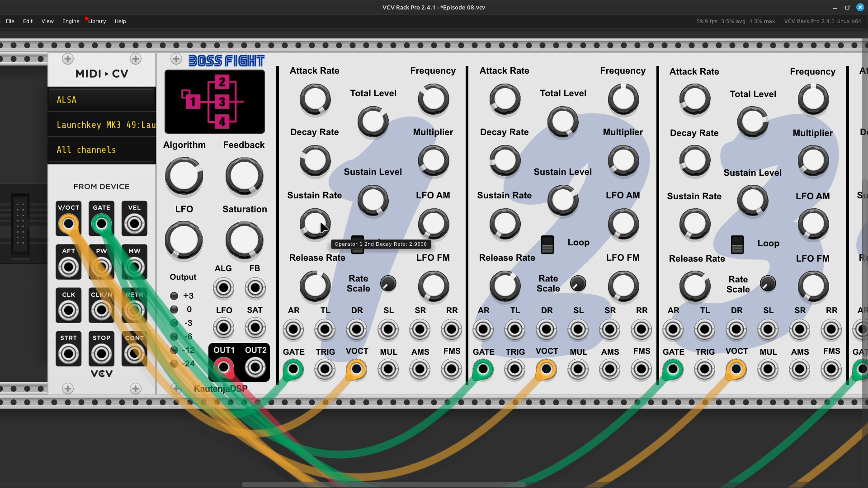
pyautogui.moveTo(314, 222)
pyautogui.moveTo(313, 223)
pyautogui.mouseDown()
pyautogui.moveTo(313, 199)
pyautogui.moveTo(313, 212)
pyautogui.mouseUp()
pyautogui.moveTo(313, 213); pyautogui.dragTo(313, 217)
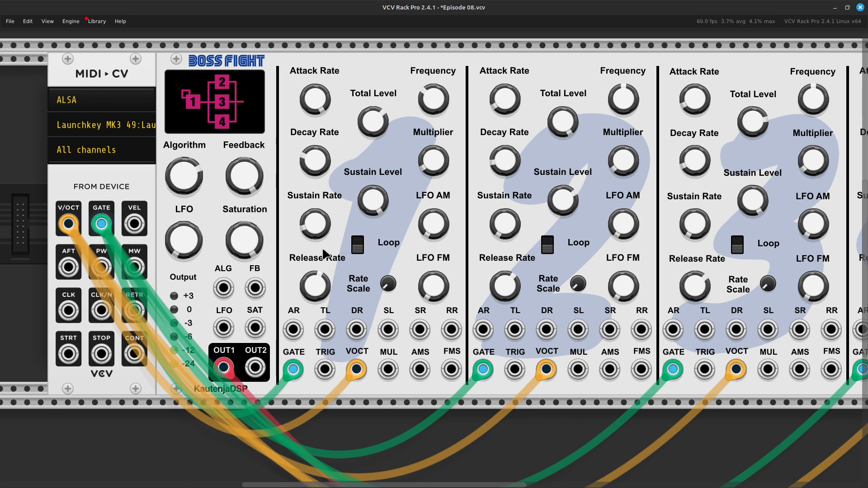
pyautogui.moveTo(320, 284); pyautogui.dragTo(322, 279)
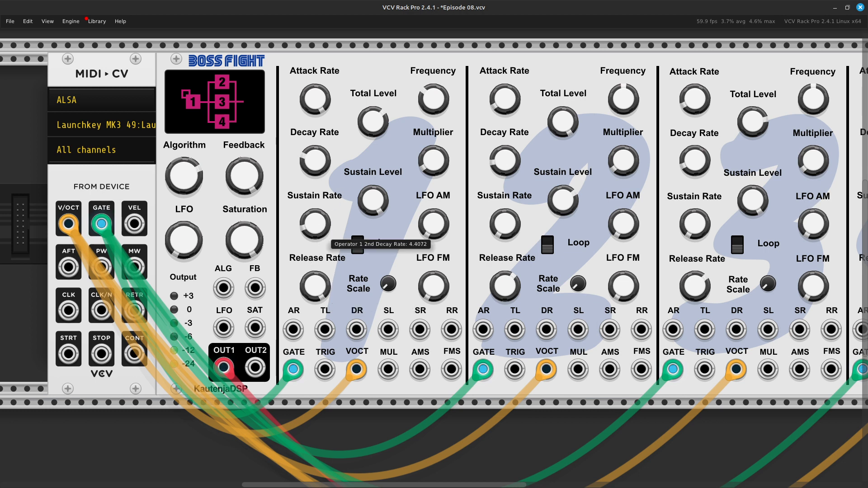
pyautogui.moveTo(377, 125); pyautogui.dragTo(377, 123)
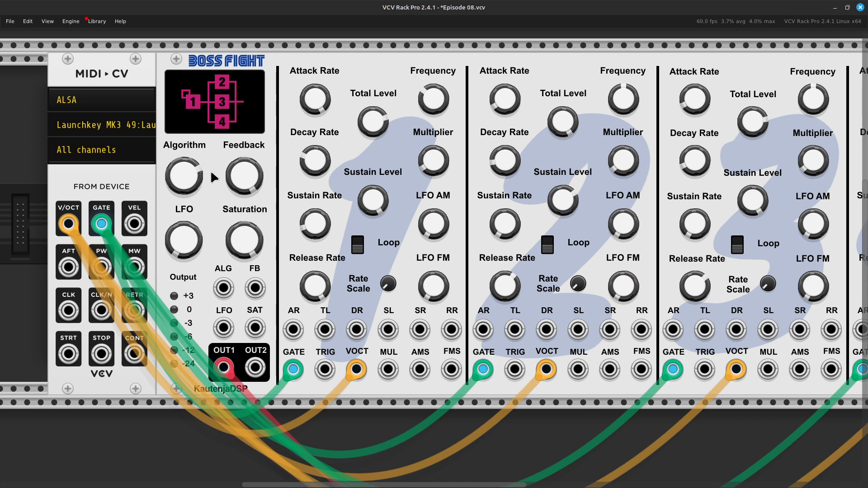
# Check operator 2's frequency setting and lower its multiplier.
pyautogui.hscroll(10, 801, 186)
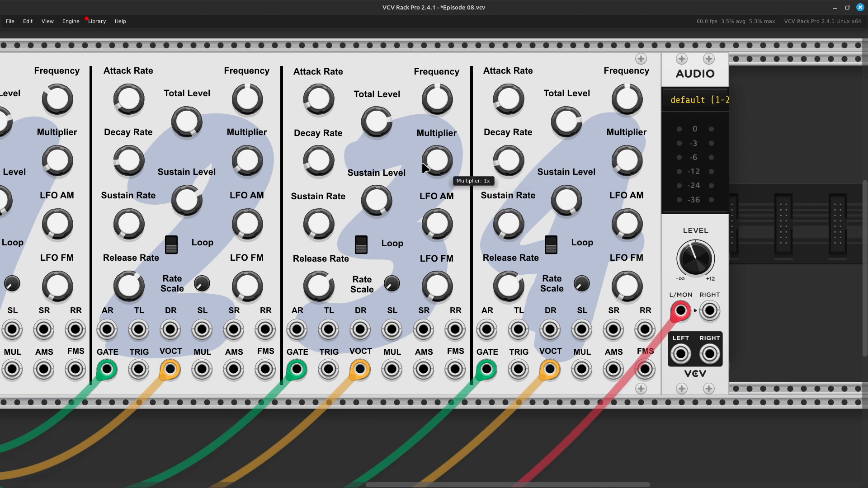
pyautogui.rightClick(247, 103)
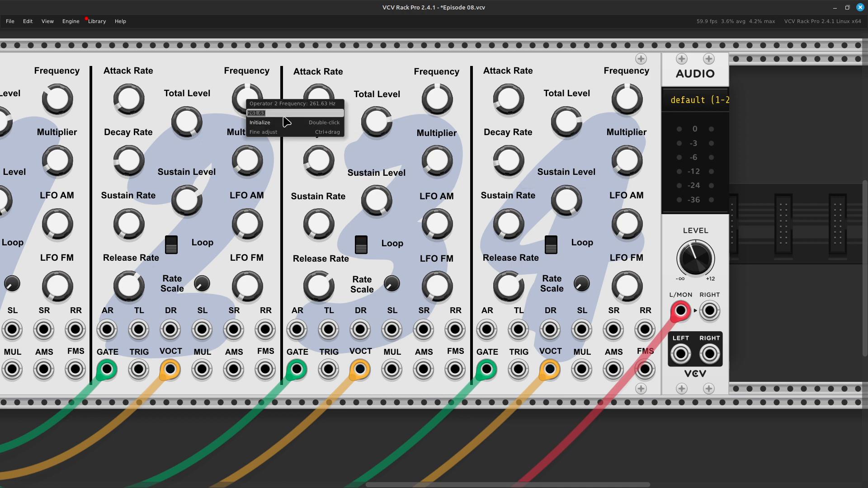
pyautogui.click(275, 129)
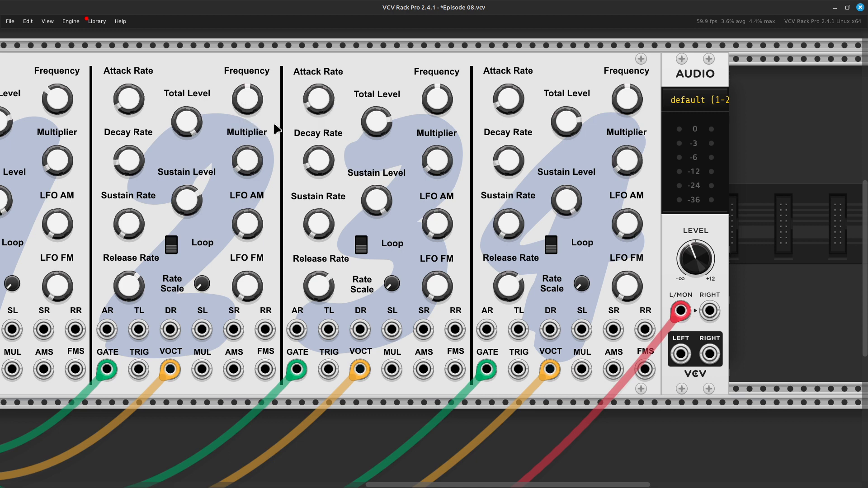
pyautogui.rightClick(251, 98)
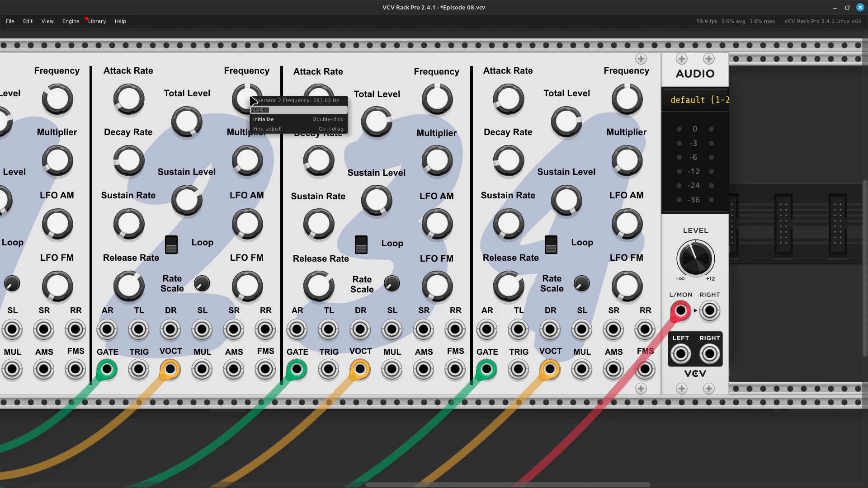
pyautogui.click(225, 95)
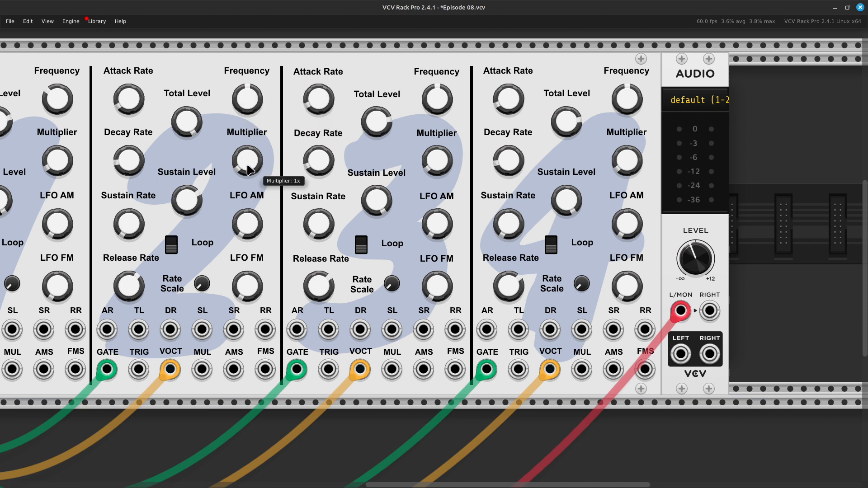
pyautogui.moveTo(248, 170); pyautogui.dragTo(247, 178)
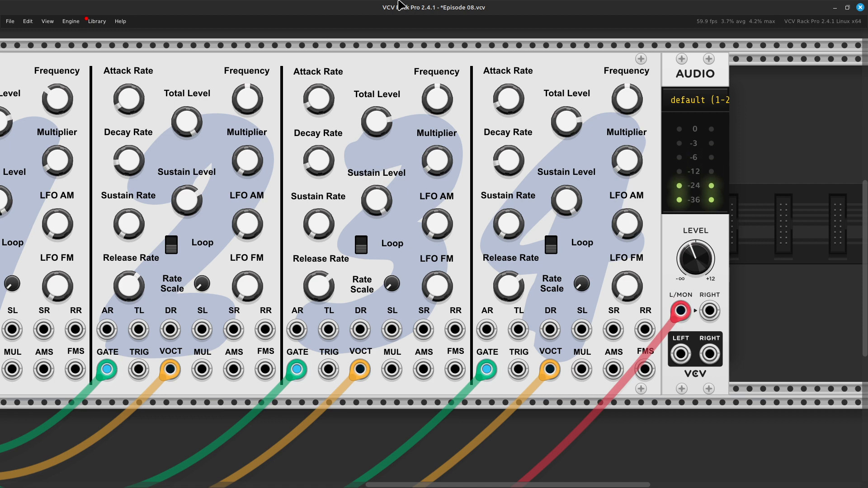
# Reset operator 4's frequency to its default and set its multiplier to 2x.
pyautogui.rightClick(626, 91)
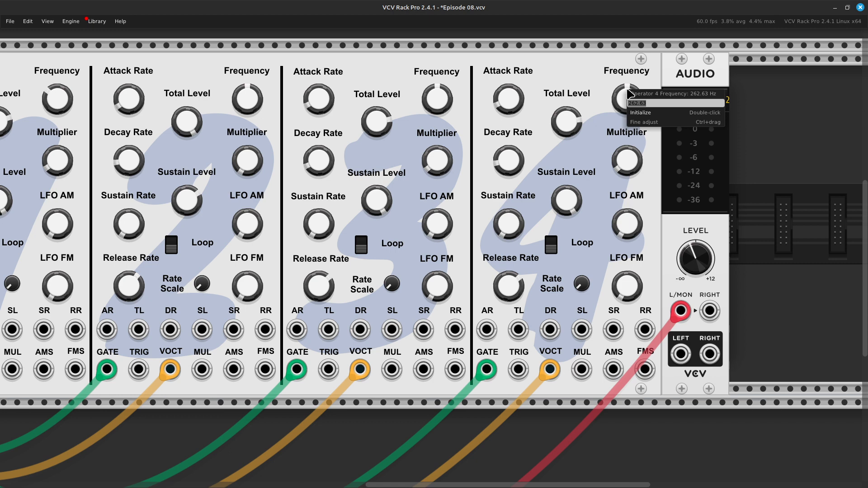
pyautogui.click(651, 113)
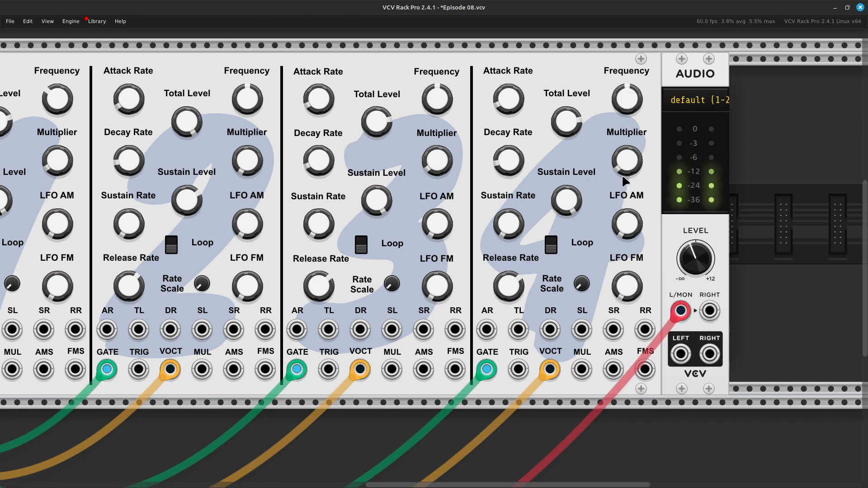
pyautogui.moveTo(633, 159)
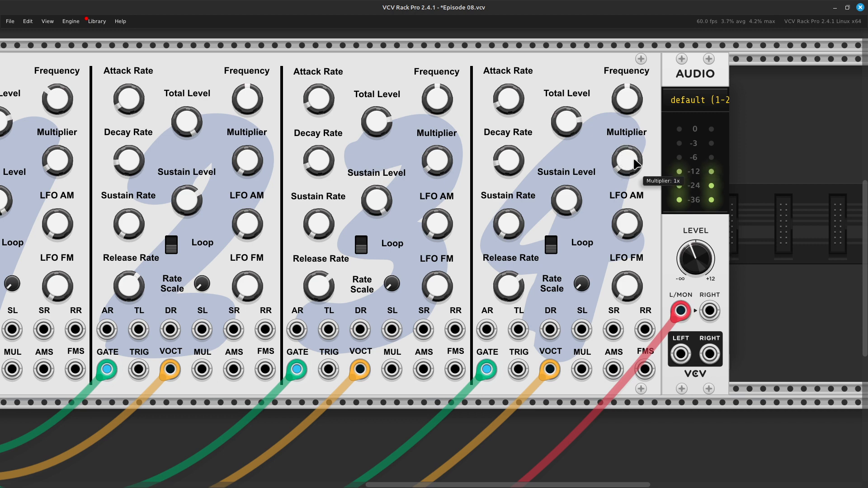
pyautogui.moveTo(632, 168); pyautogui.dragTo(632, 159)
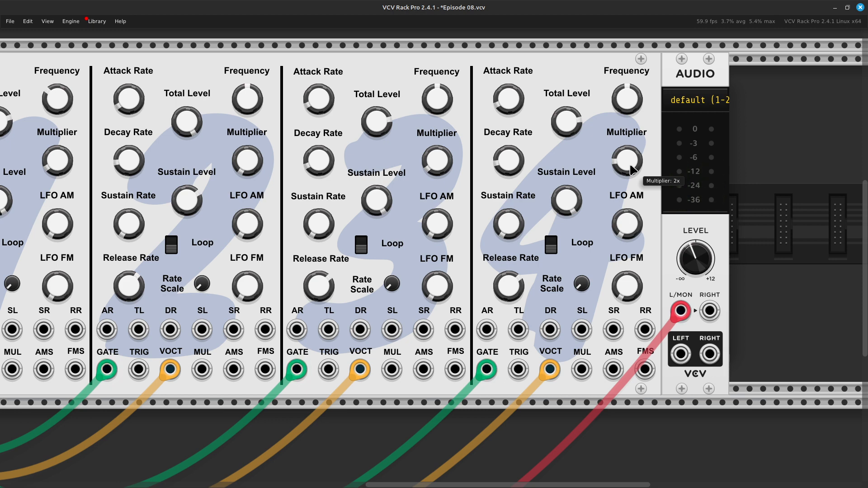
# Change the algorithm so operator 1 modulates operator 2 and operator 3 modulates operator 4.
pyautogui.hscroll(-10, 630, 166)
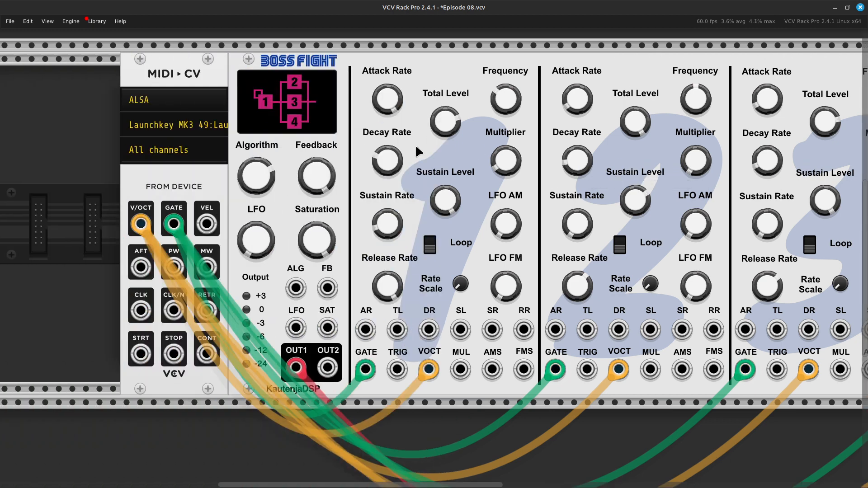
pyautogui.moveTo(271, 168)
pyautogui.rightClick(252, 182)
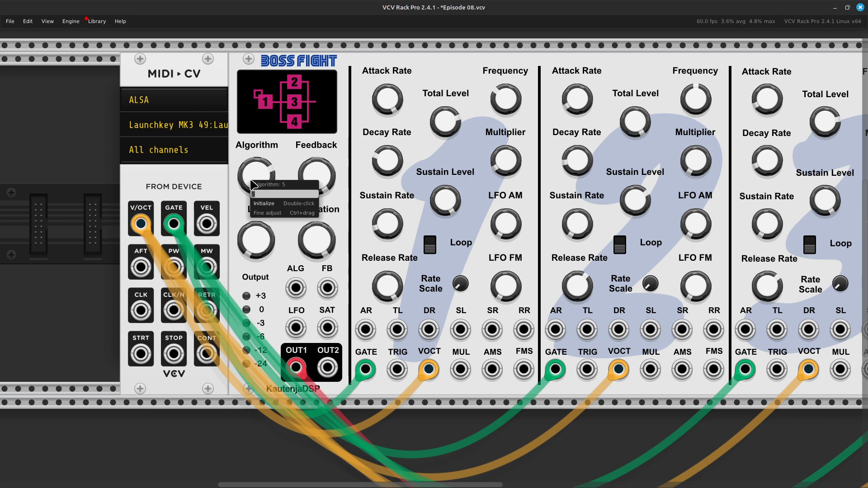
pyautogui.press('Return')
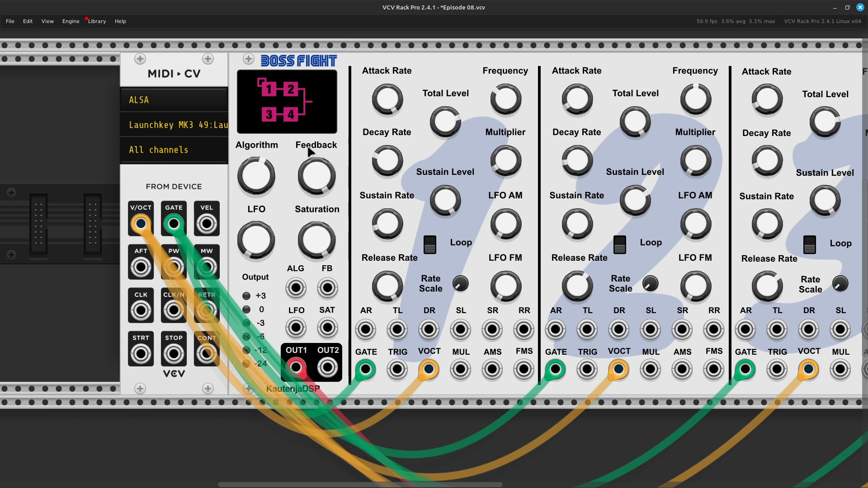
pyautogui.hscroll(5, 351, 188)
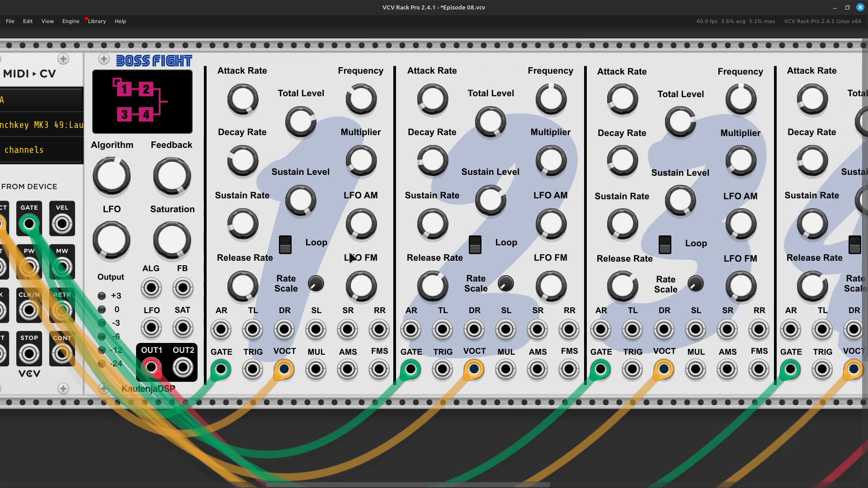
pyautogui.rightClick(380, 205)
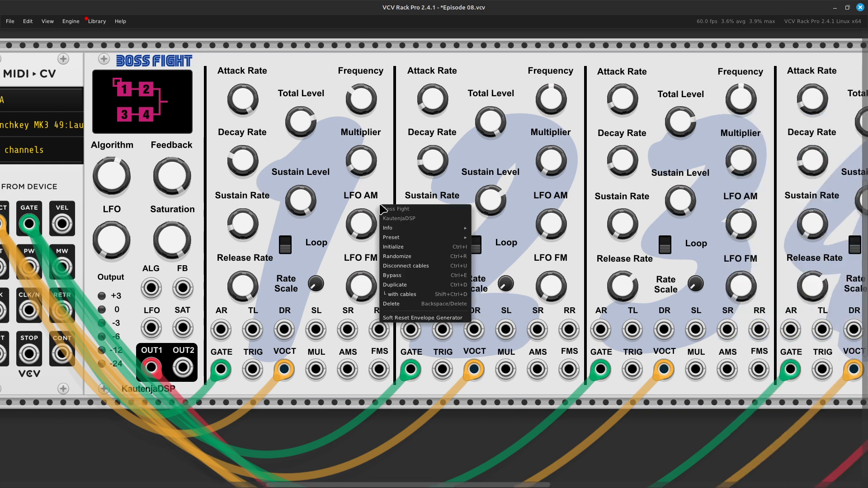
pyautogui.click(394, 237)
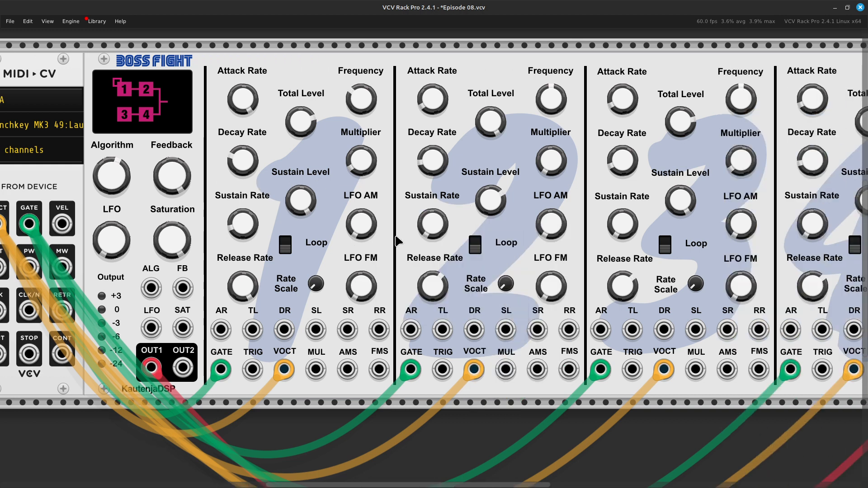
pyautogui.rightClick(386, 209)
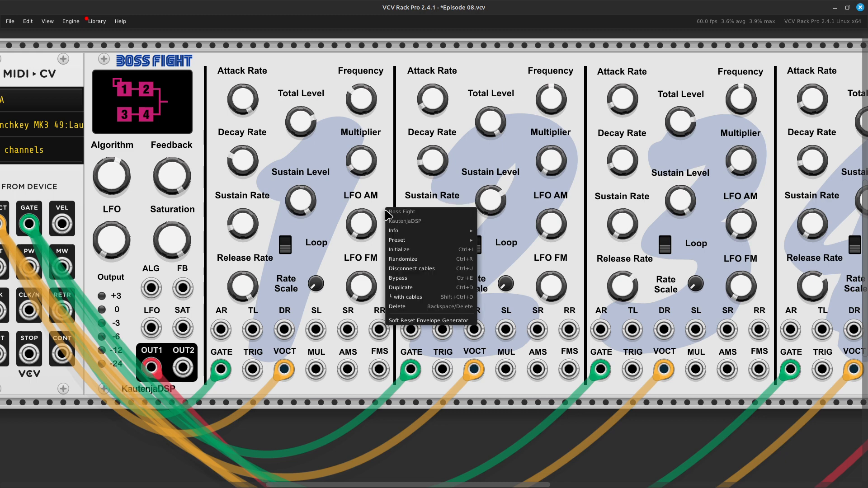
pyautogui.click(398, 232)
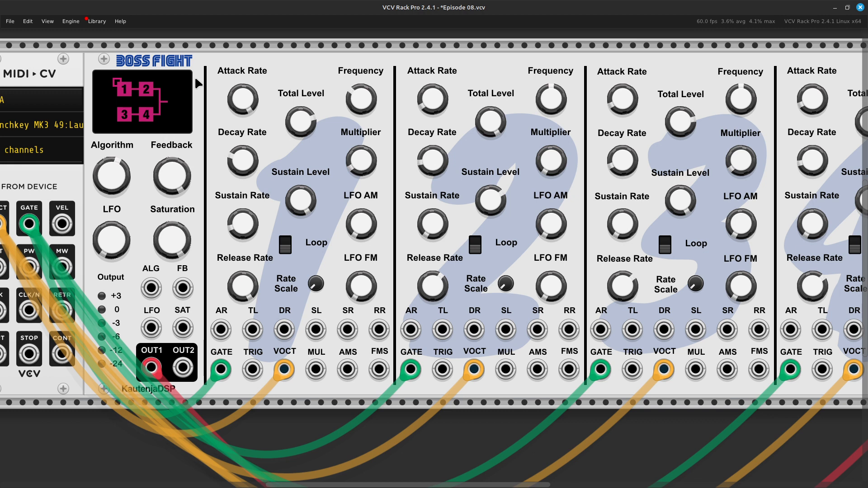
# Initialize the Boss Fight module to reset all of its parameters to their defaults.
pyautogui.moveTo(164, 190)
pyautogui.rightClick(329, 194)
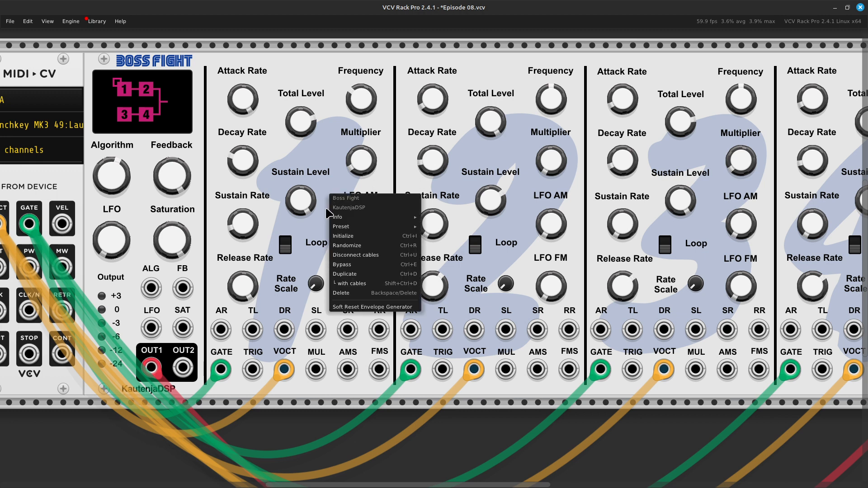
pyautogui.moveTo(347, 227)
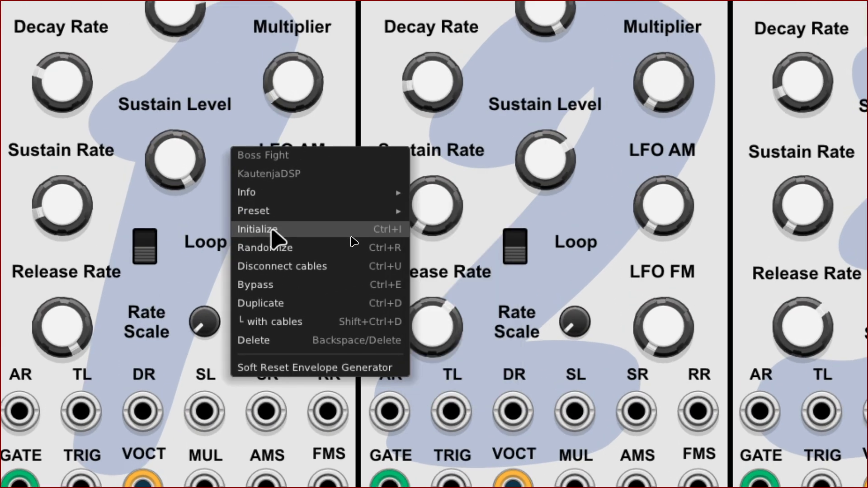
pyautogui.click(279, 231)
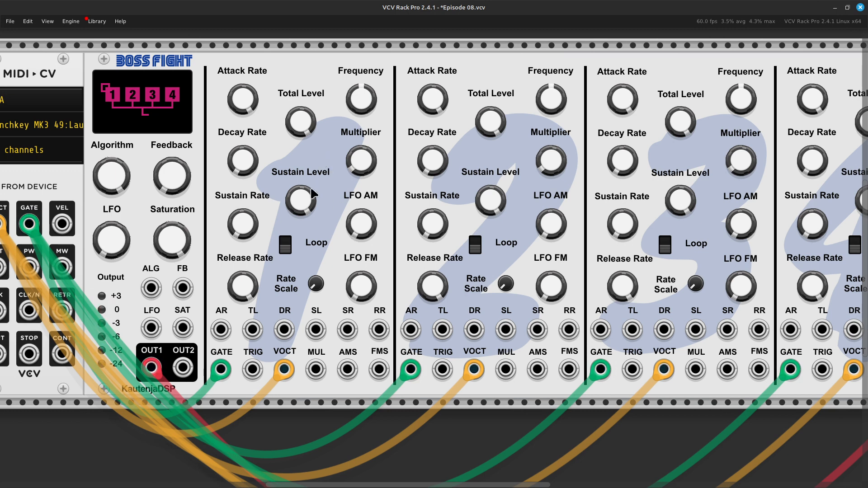
# Tune operator 1's frequency down to about 57 Hz and set its total level to about 93.
pyautogui.scroll(-1, 311, 188)
pyautogui.scroll(2, 318, 167)
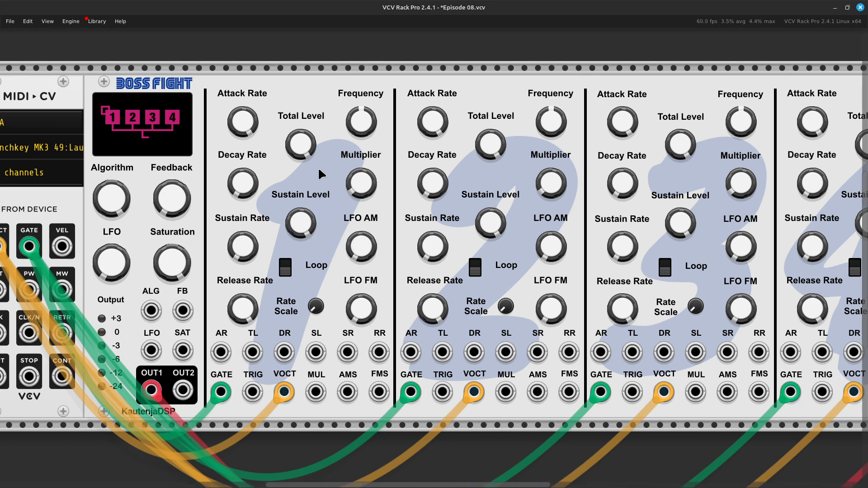
pyautogui.hscroll(6, 319, 169)
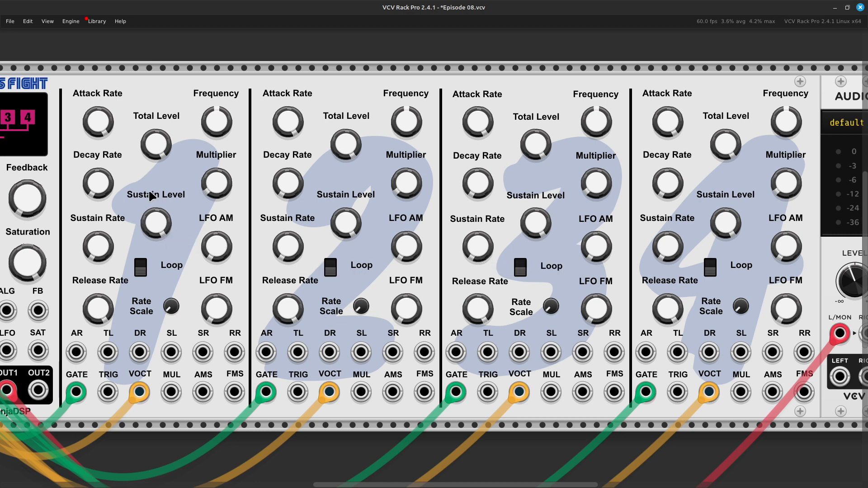
pyautogui.moveTo(156, 147); pyautogui.dragTo(155, 169)
pyautogui.moveTo(216, 121)
pyautogui.mouseDown()
pyautogui.moveTo(217, 98)
pyautogui.moveTo(216, 120)
pyautogui.mouseUp()
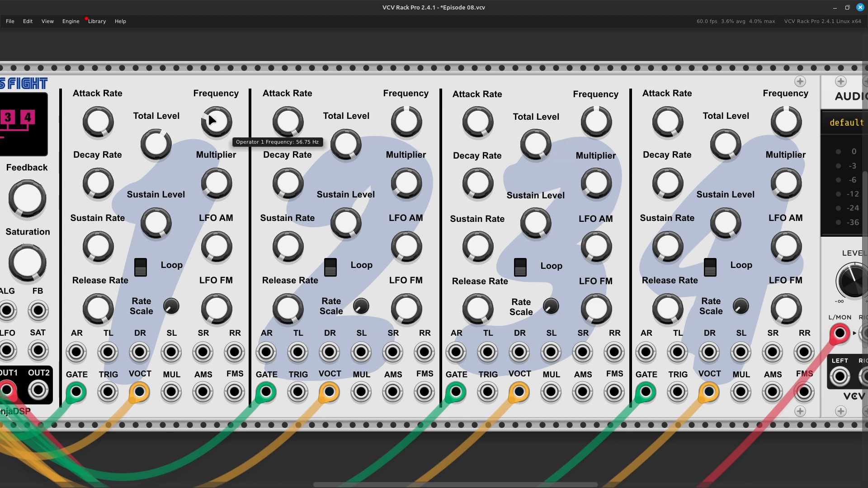
pyautogui.moveTo(156, 158); pyautogui.dragTo(156, 138)
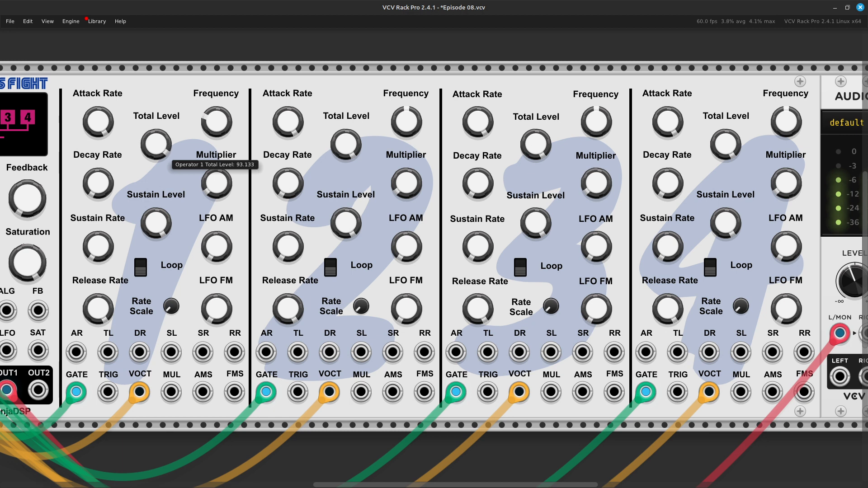
# Raise operator 1's frequency to about 133 Hz, and give operator 3 a lower total level with a frequency above 2600 Hz.
pyautogui.moveTo(220, 132); pyautogui.dragTo(220, 123)
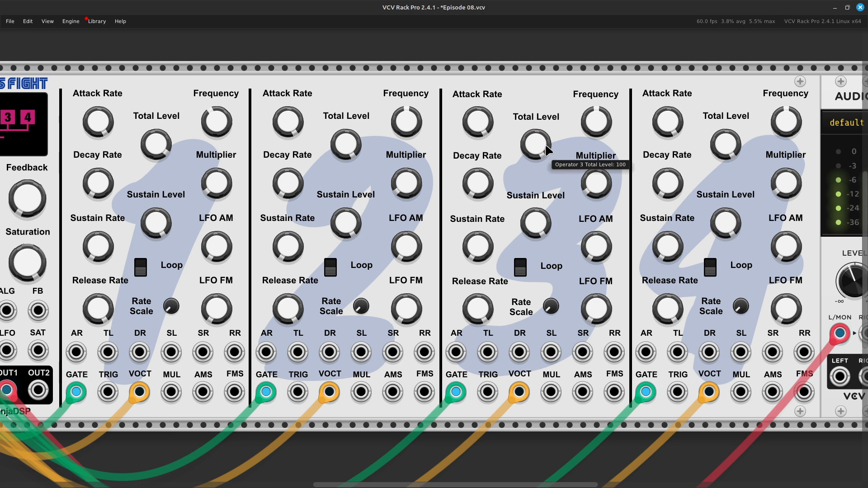
pyautogui.moveTo(544, 143); pyautogui.dragTo(544, 152)
pyautogui.moveTo(598, 121); pyautogui.dragTo(597, 109)
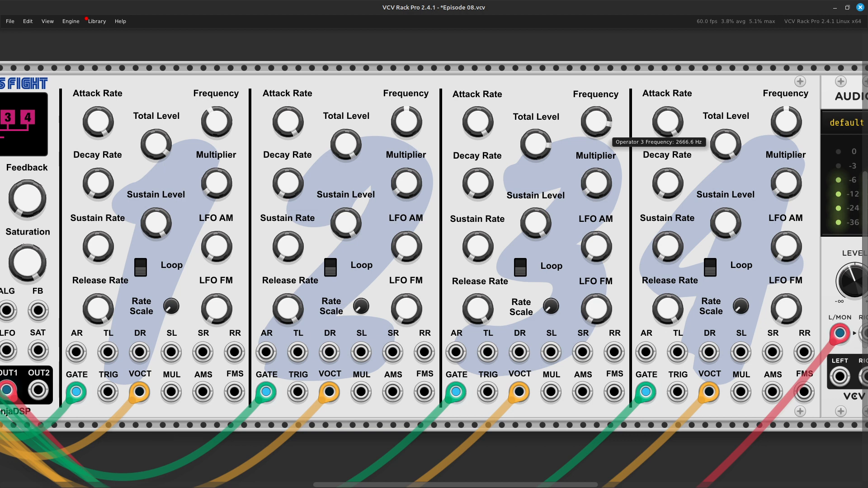
pyautogui.moveTo(597, 107); pyautogui.dragTo(598, 124)
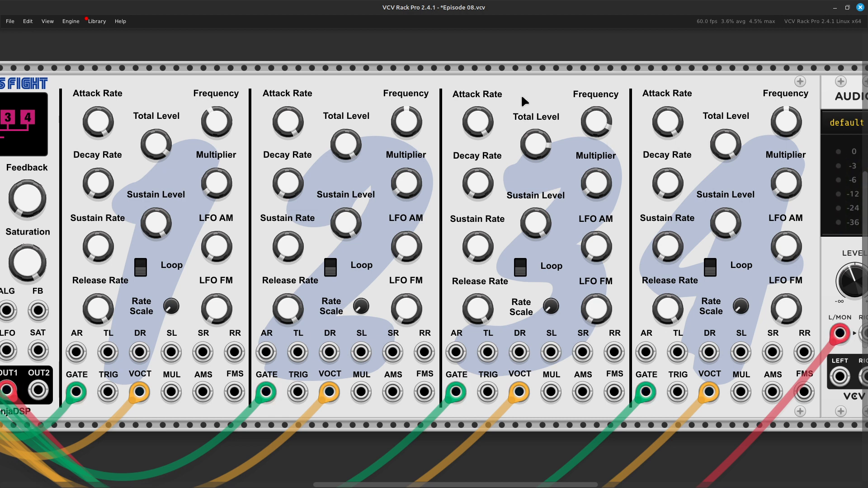
# Try operator 1's total level at about 81 and readjust it slightly.
pyautogui.hscroll(-5, 362, 149)
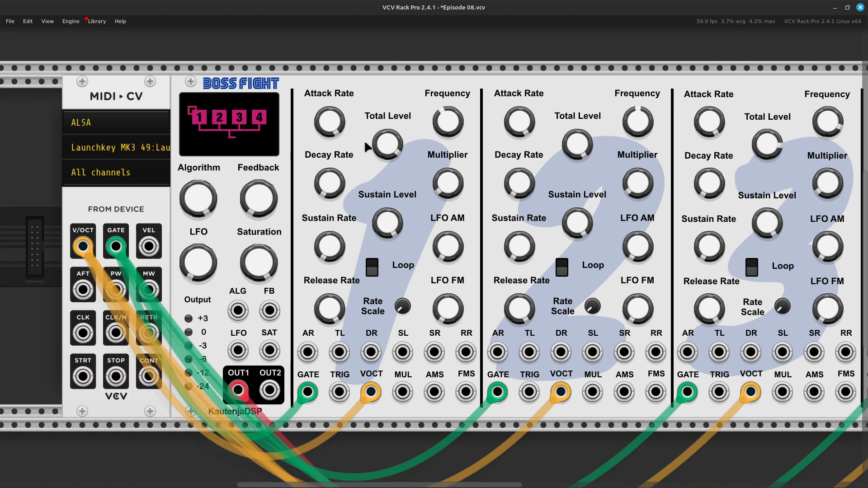
pyautogui.hscroll(5, 380, 158)
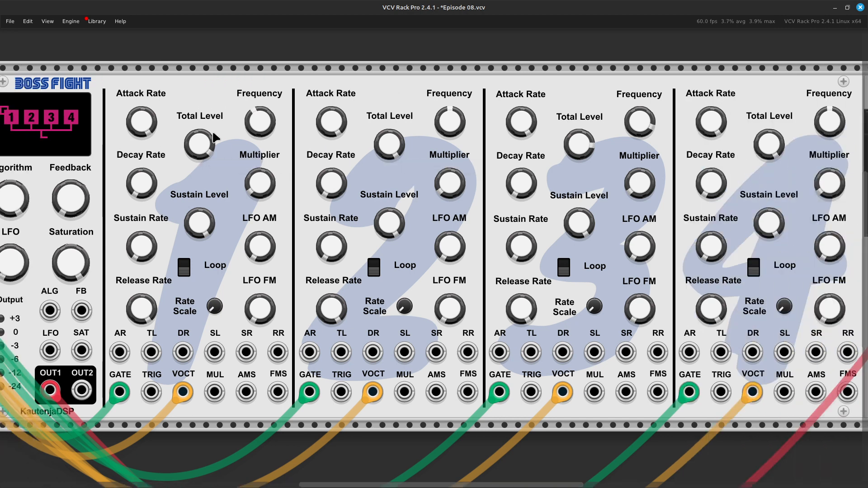
pyautogui.hscroll(5, 415, 163)
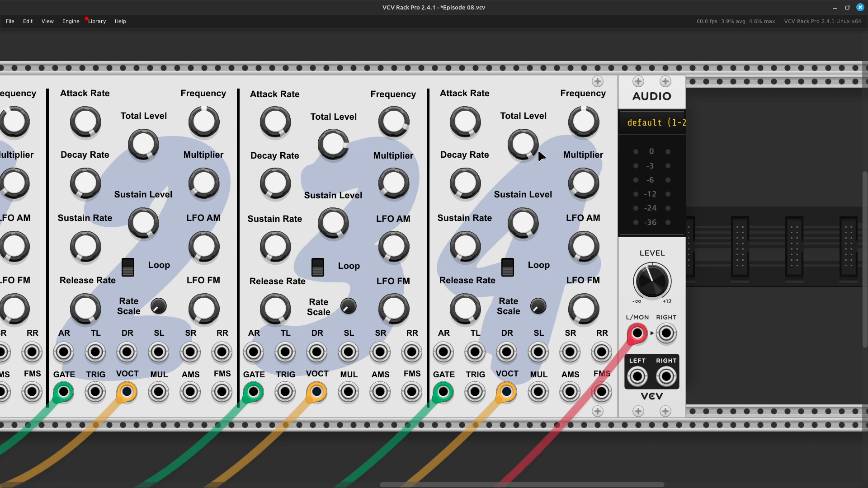
pyautogui.hscroll(-5, 538, 149)
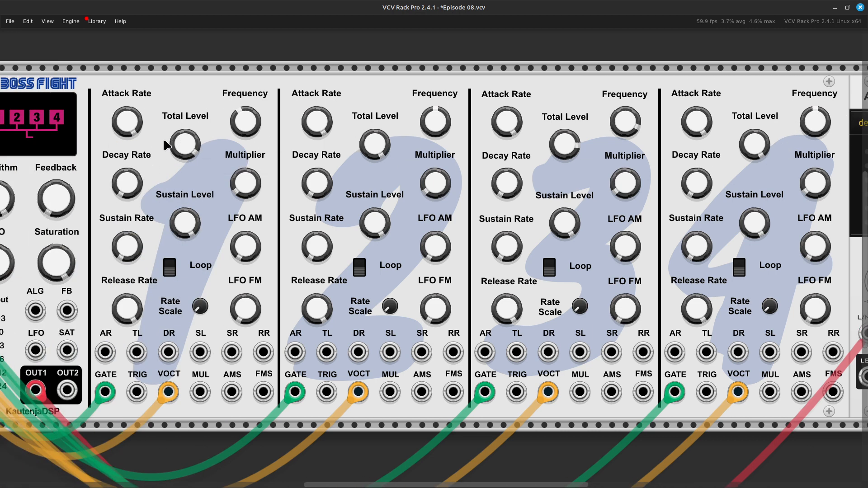
pyautogui.moveTo(186, 152)
pyautogui.moveTo(187, 152); pyautogui.dragTo(187, 193)
pyautogui.hscroll(-7, 186, 152)
pyautogui.hscroll(3, 186, 152)
pyautogui.hscroll(1, 382, 154)
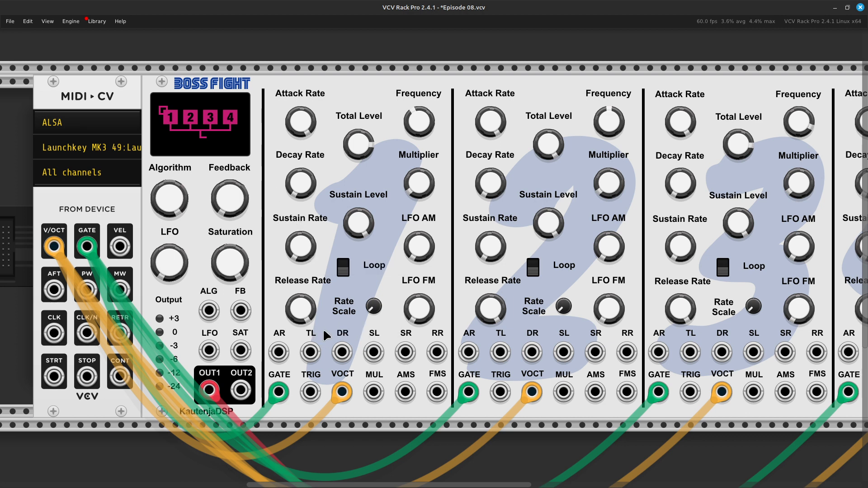
pyautogui.moveTo(361, 145)
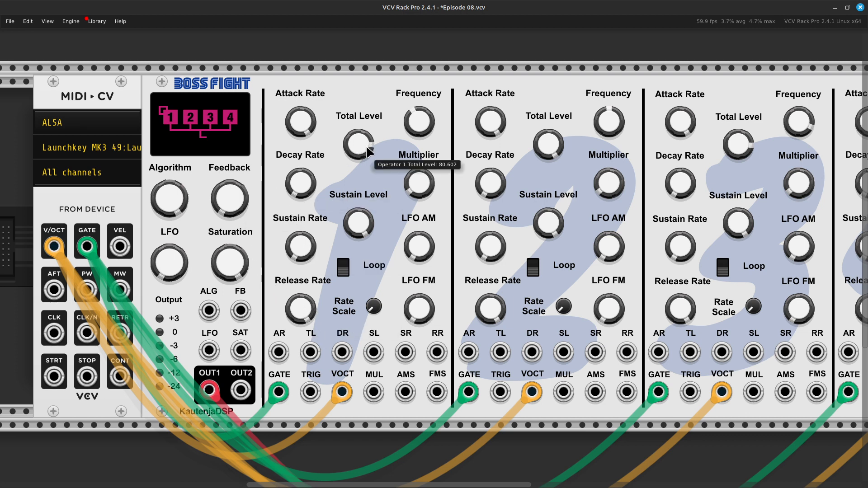
pyautogui.press('Right')
pyautogui.moveTo(363, 148)
pyautogui.mouseDown()
pyautogui.moveTo(362, 170)
pyautogui.moveTo(363, 151)
pyautogui.mouseUp()
# Switch the algorithm to two parallel pairs, with operator 1 feeding operator 2 and operator 3 feeding operator 4.
pyautogui.press('Left')
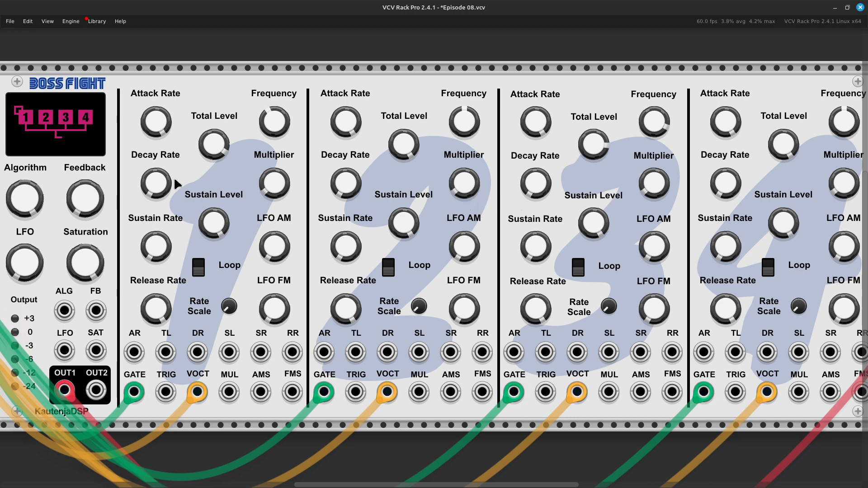
pyautogui.hscroll(-5, 173, 176)
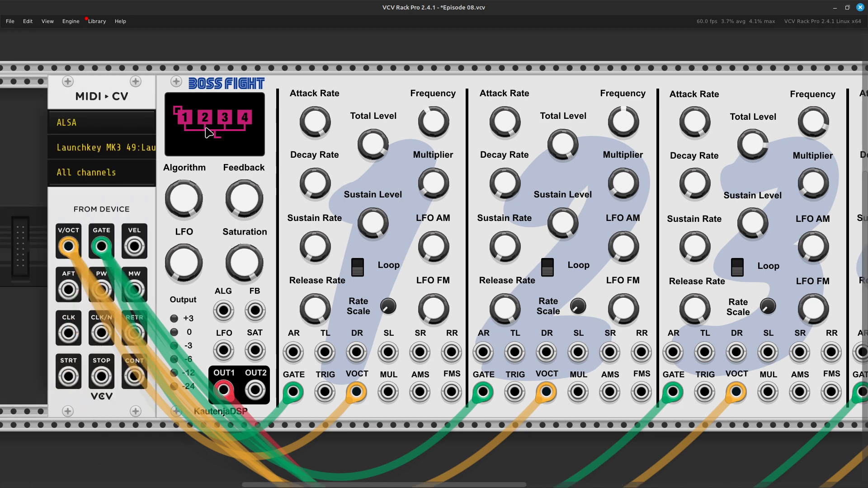
pyautogui.rightClick(183, 186)
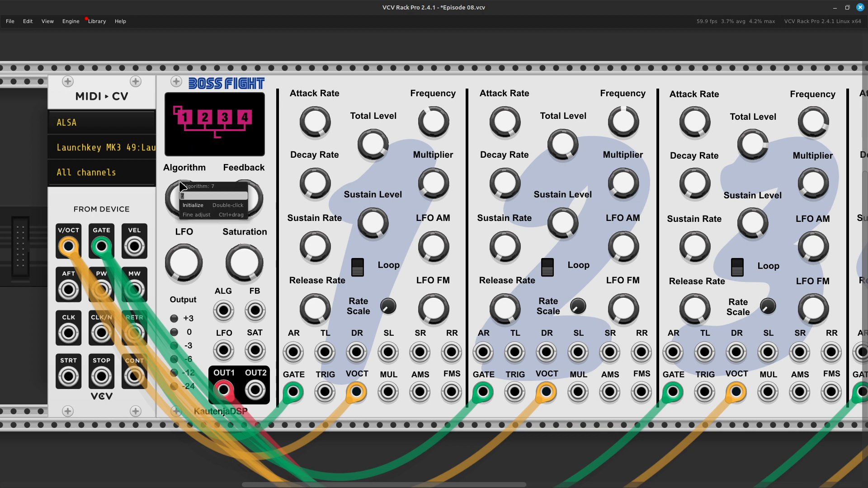
pyautogui.press('Return')
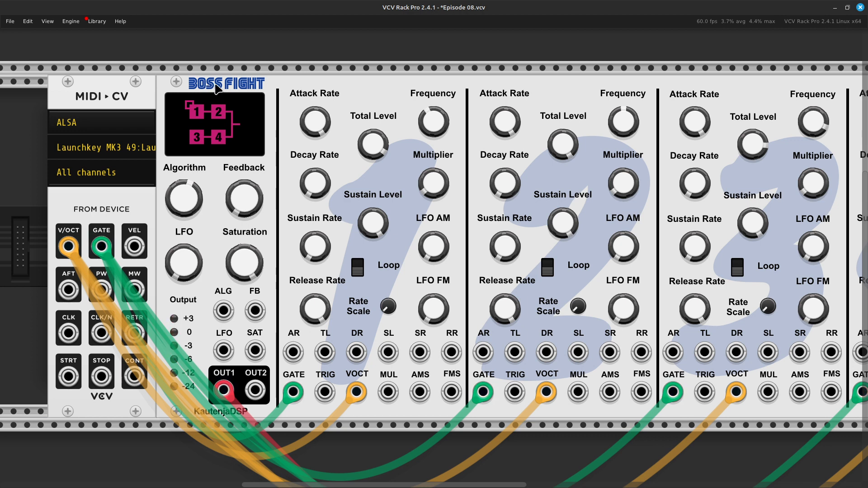
# Lower the total levels of operator 1 and operator 4, reducing operator 1's more strongly.
pyautogui.hscroll(6, 214, 84)
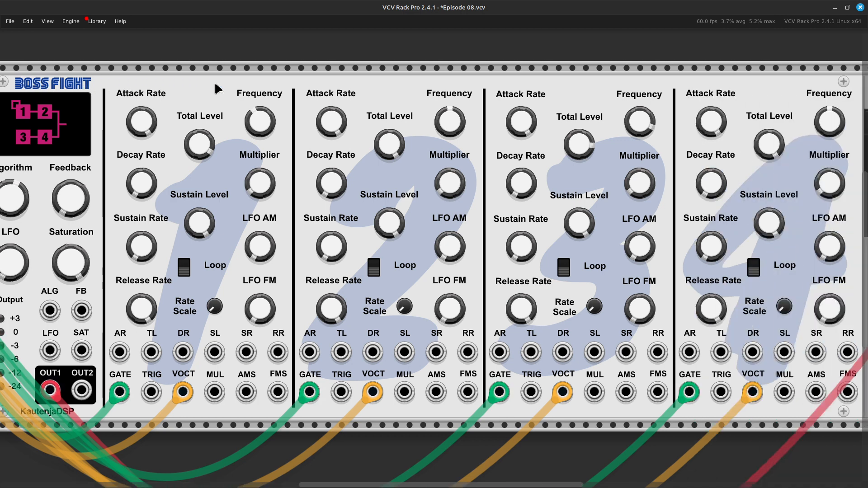
pyautogui.moveTo(199, 147); pyautogui.dragTo(198, 139)
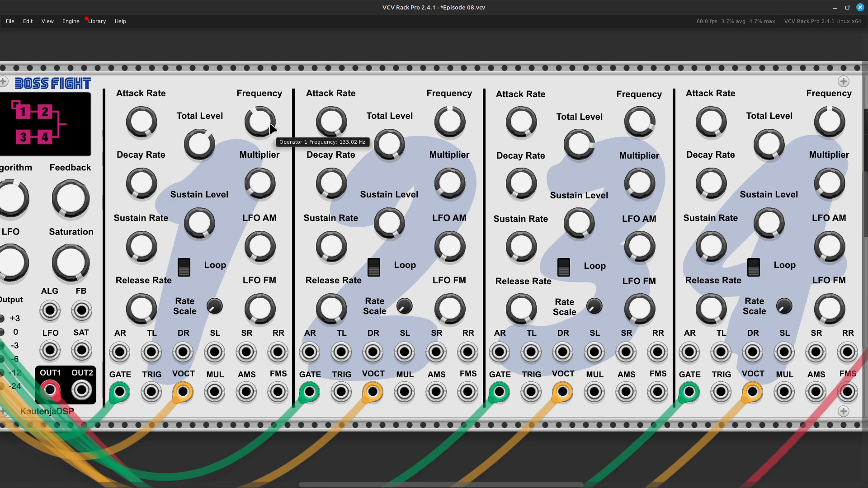
pyautogui.hscroll(4, 264, 131)
pyautogui.hscroll(4, 264, 131)
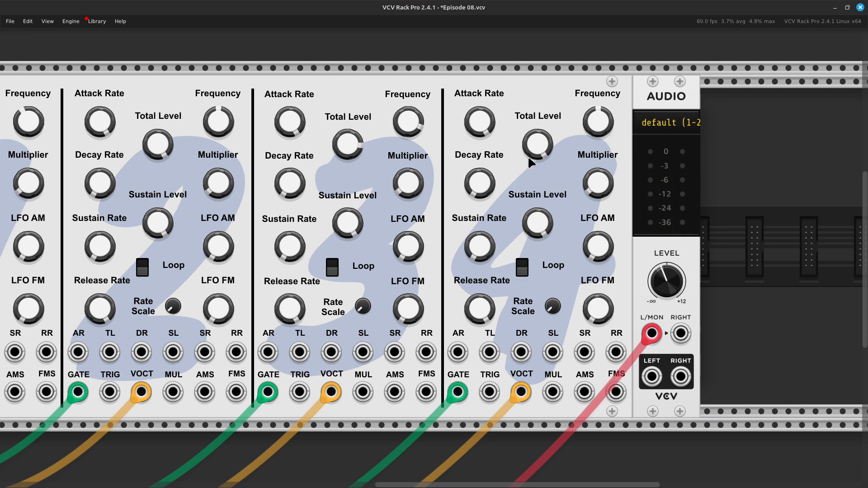
pyautogui.moveTo(541, 147); pyautogui.dragTo(541, 161)
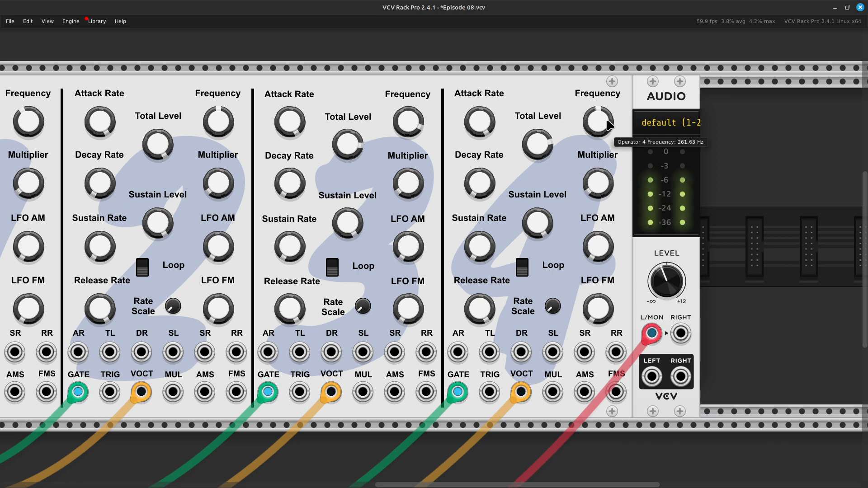
# Raise operator 1's frequency above 3600 Hz and tune operator 4's frequency moderately above its default.
pyautogui.moveTo(597, 121); pyautogui.dragTo(598, 112)
pyautogui.moveTo(597, 112); pyautogui.dragTo(597, 111)
pyautogui.press('Left')
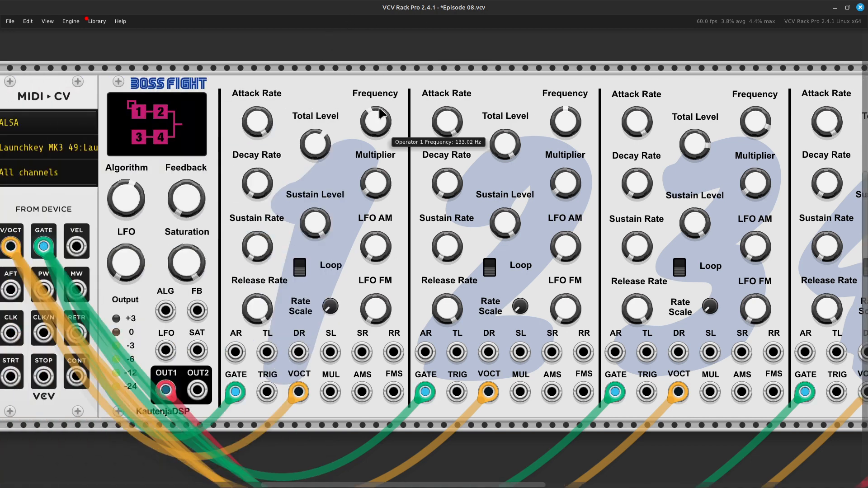
pyautogui.moveTo(378, 123); pyautogui.dragTo(378, 98)
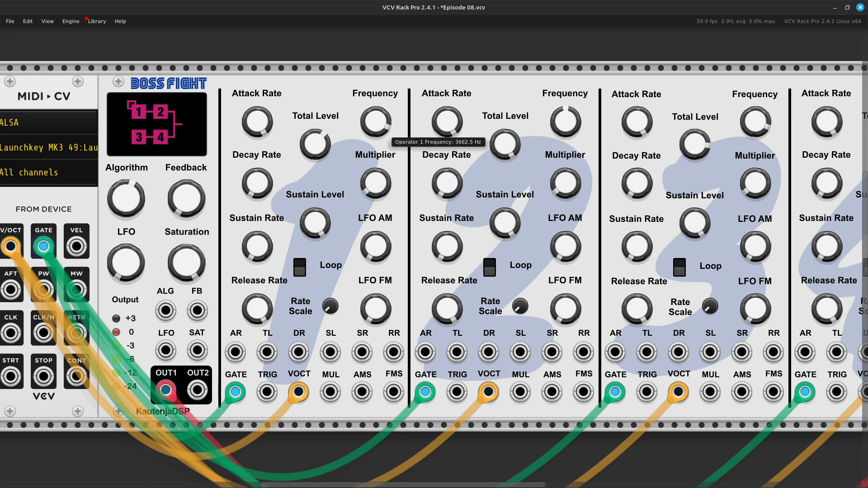
pyautogui.moveTo(379, 81); pyautogui.dragTo(379, 78)
pyautogui.hscroll(10, 619, 74)
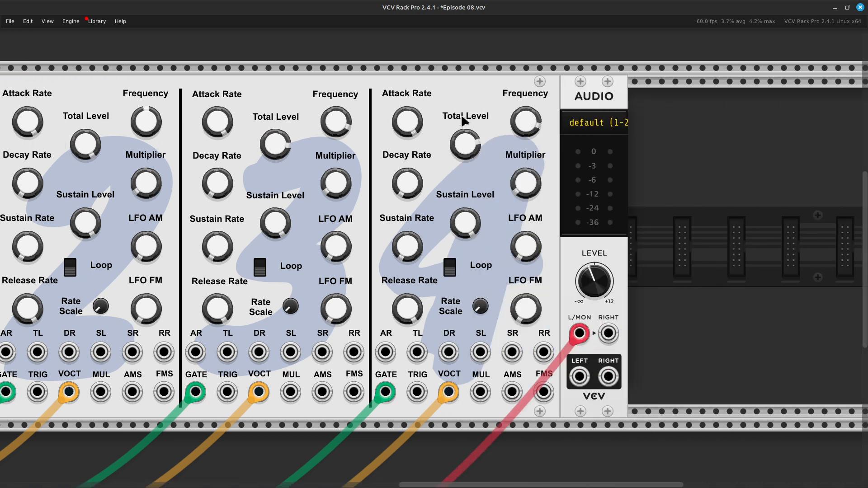
pyautogui.moveTo(535, 115)
pyautogui.mouseDown()
pyautogui.moveTo(534, 144)
pyautogui.moveTo(526, 119)
pyautogui.moveTo(534, 122)
pyautogui.mouseUp()
# Move the Audio module away from Boss Fight and add the VCV VCF module in the space between them.
pyautogui.hscroll(6, 817, 55)
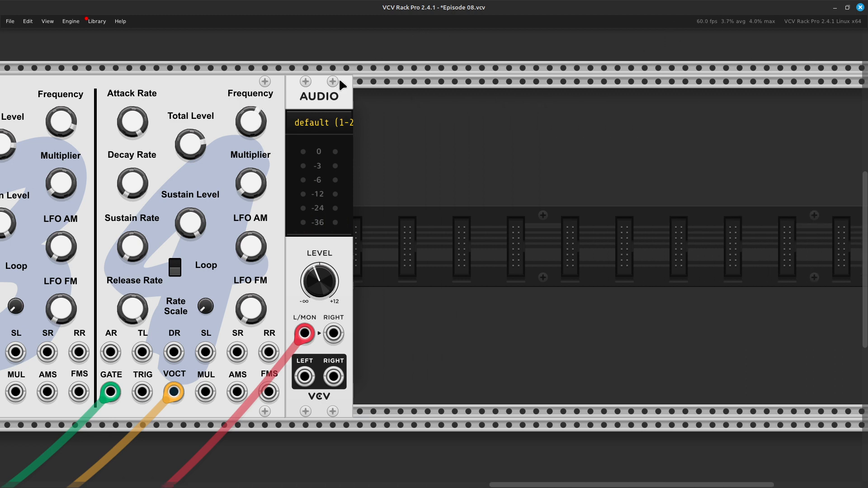
pyautogui.moveTo(334, 96); pyautogui.dragTo(526, 97)
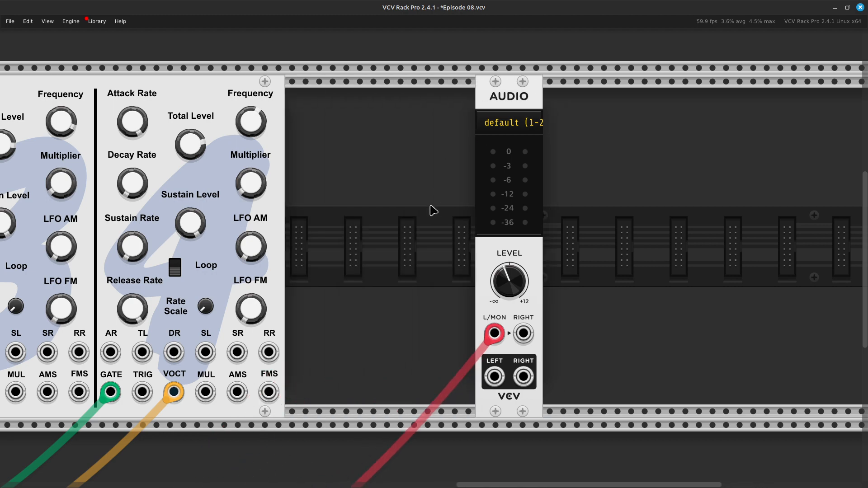
pyautogui.rightClick(391, 233)
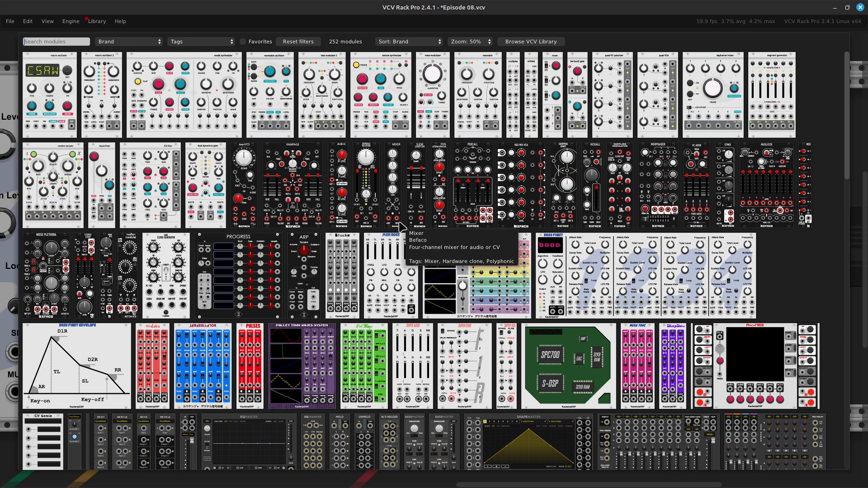
pyautogui.write('vcf')
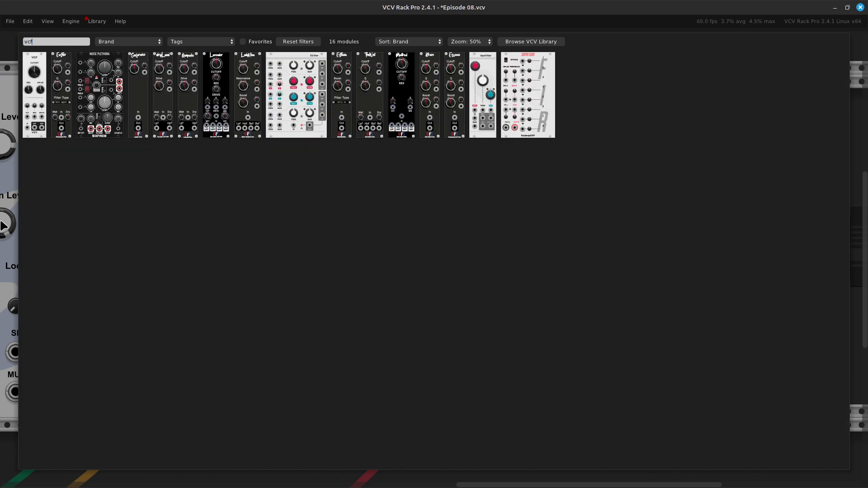
pyautogui.click(28, 122)
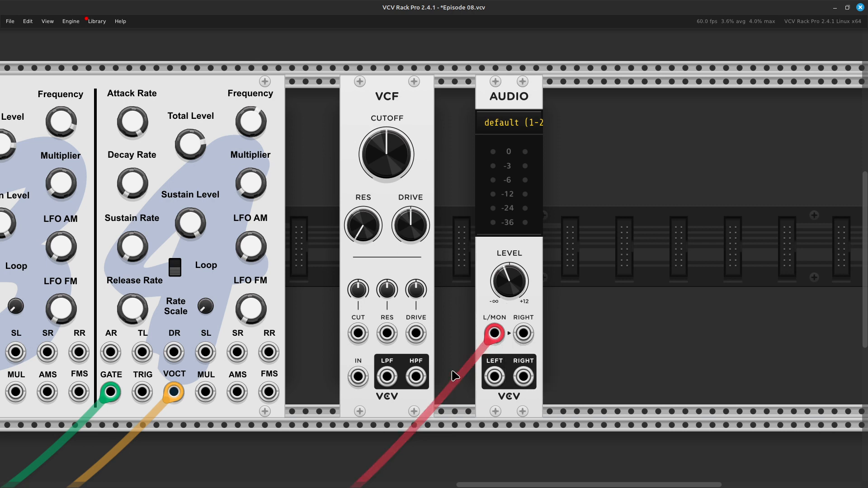
# Route Boss Fight's output through the VCF's lowpass output into Audio's L/MON input, and close the gaps between the modules.
pyautogui.moveTo(493, 335); pyautogui.dragTo(360, 386)
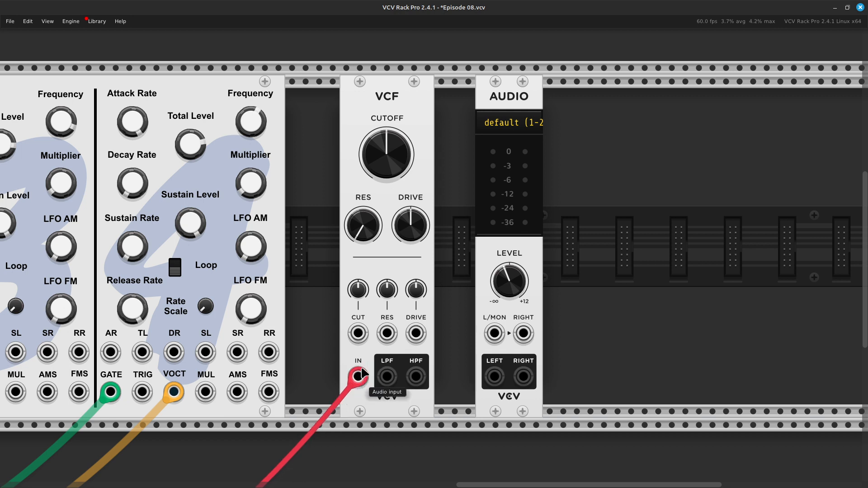
pyautogui.rightClick(387, 378)
pyautogui.moveTo(413, 405); pyautogui.dragTo(500, 340)
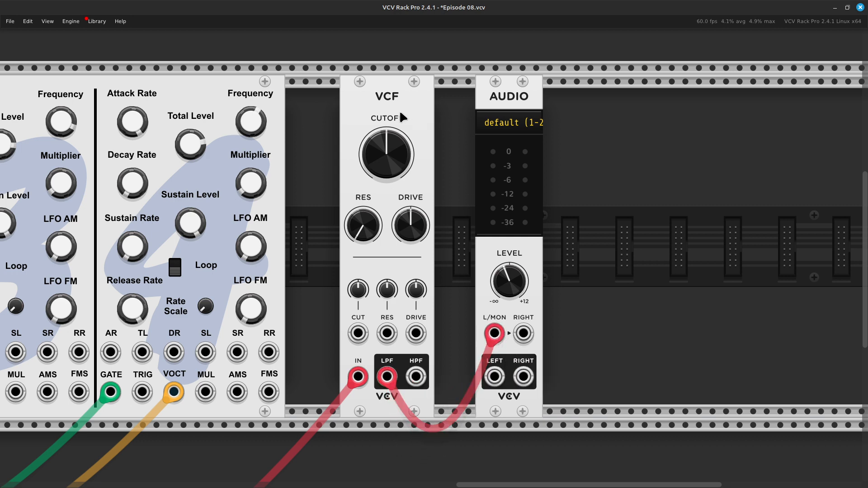
pyautogui.moveTo(401, 117); pyautogui.dragTo(329, 126)
pyautogui.moveTo(506, 105); pyautogui.dragTo(409, 114)
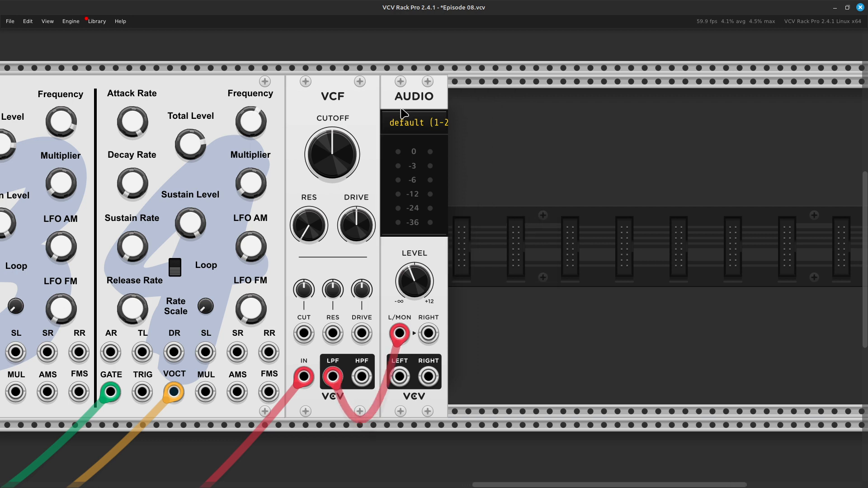
# Raise the VCF's cutoff frequency to about 2267 Hz and retune operator 4's frequency moderately above its default.
pyautogui.press('Left')
pyautogui.press('Left')
pyautogui.press('Left')
pyautogui.press('Left')
pyautogui.press('Left')
pyautogui.press('Left')
pyautogui.press('Left')
pyautogui.press('Left')
pyautogui.press('Left')
pyautogui.moveTo(462, 154); pyautogui.dragTo(462, 103)
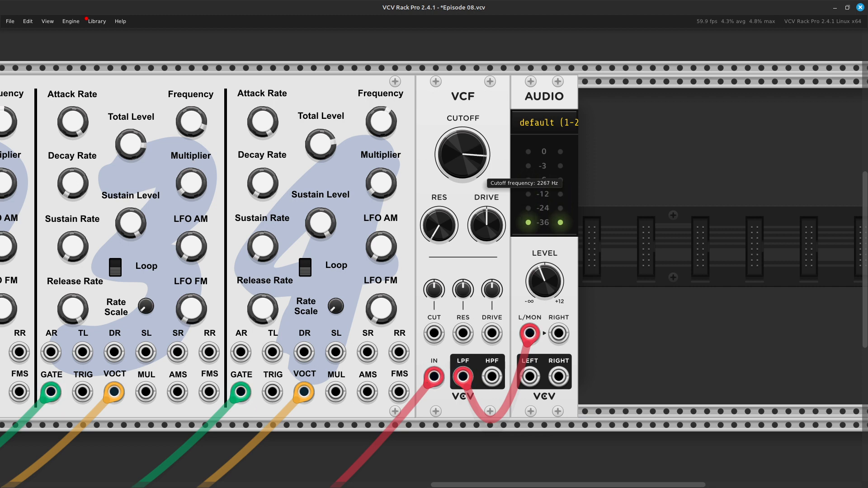
pyautogui.moveTo(381, 126); pyautogui.dragTo(382, 115)
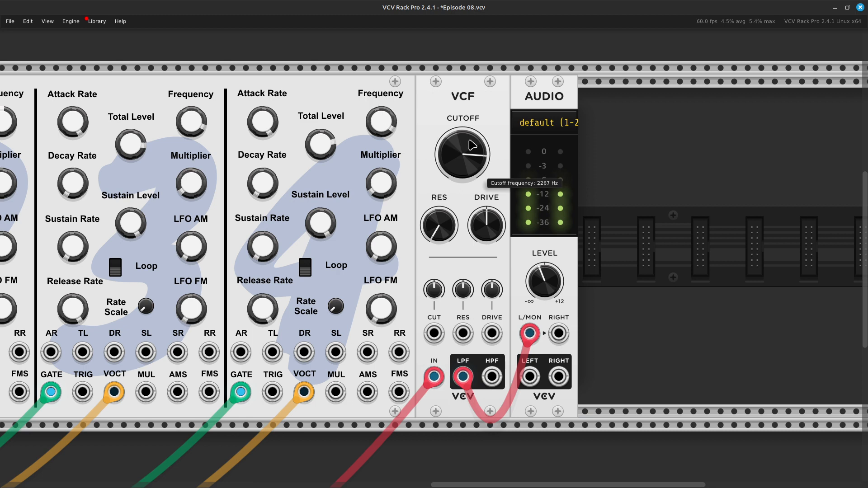
pyautogui.moveTo(482, 172); pyautogui.dragTo(483, 173)
pyautogui.moveTo(385, 128); pyautogui.dragTo(385, 132)
# Move the Audio module away from the VCF and add a second VCF directly beside the first one.
pyautogui.hscroll(11, 651, 98)
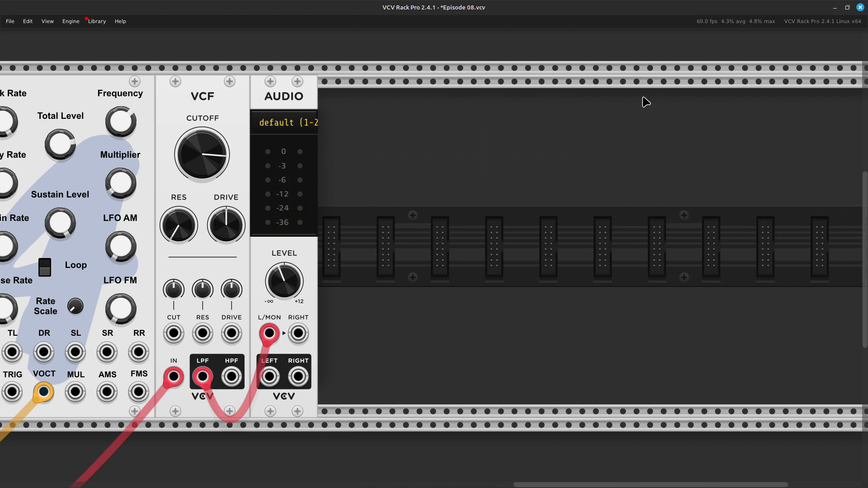
pyautogui.moveTo(282, 104); pyautogui.dragTo(444, 111)
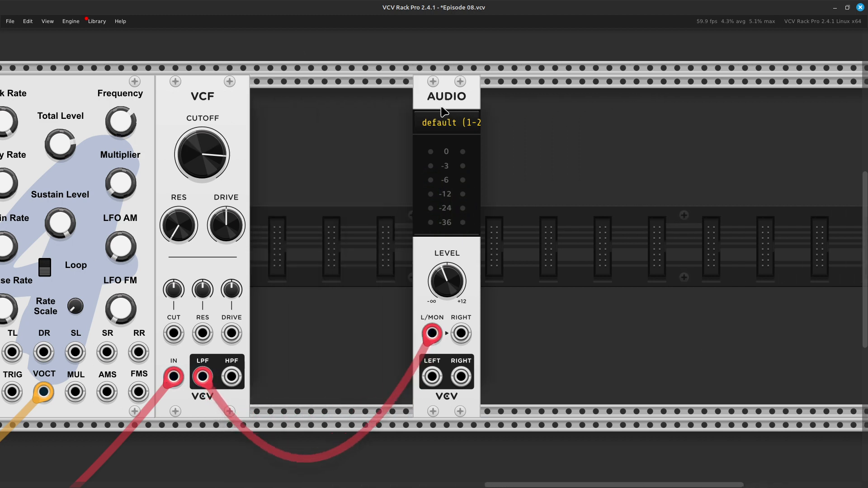
pyautogui.rightClick(355, 192)
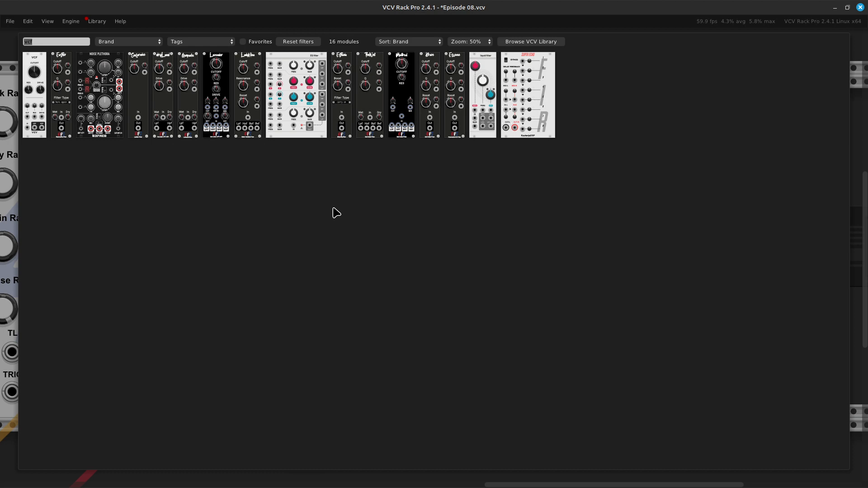
pyautogui.click(29, 124)
pyautogui.moveTo(392, 89); pyautogui.dragTo(277, 104)
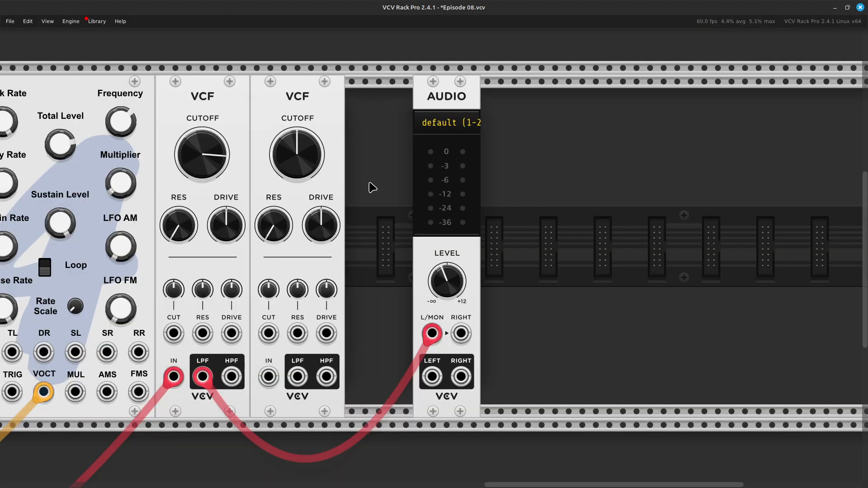
# Patch the first VCF's lowpass output into the second VCF's input, its highpass output into Audio's L/MON, and close the gap before Audio.
pyautogui.moveTo(431, 334); pyautogui.dragTo(268, 376)
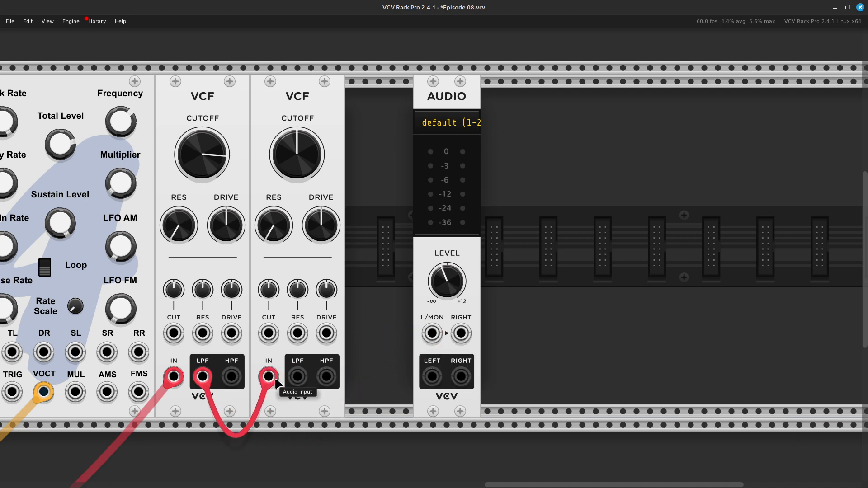
pyautogui.rightClick(326, 379)
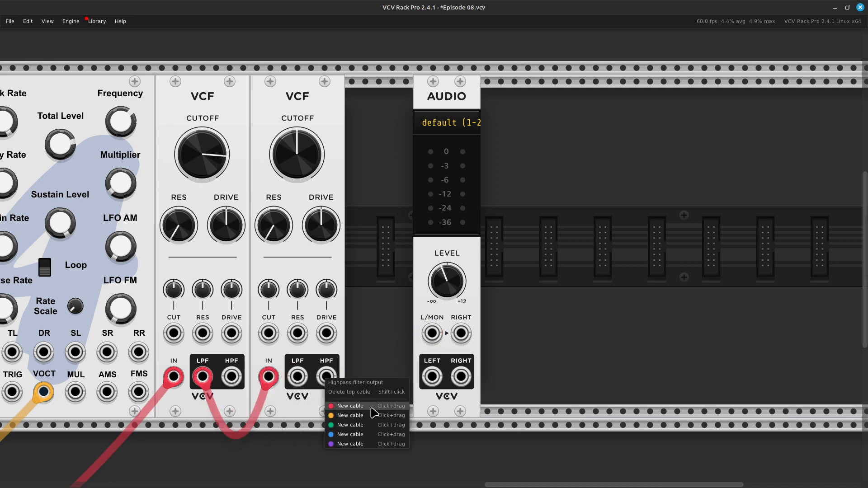
pyautogui.moveTo(372, 412); pyautogui.dragTo(429, 345)
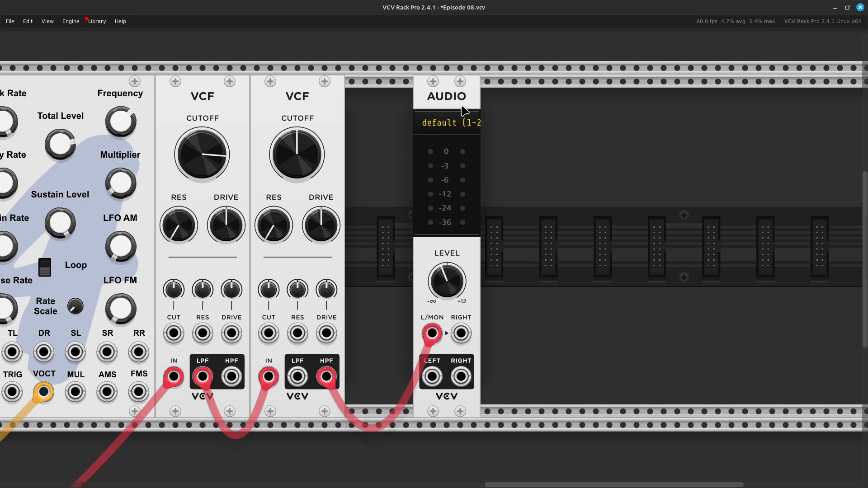
pyautogui.hscroll(-5, 459, 115)
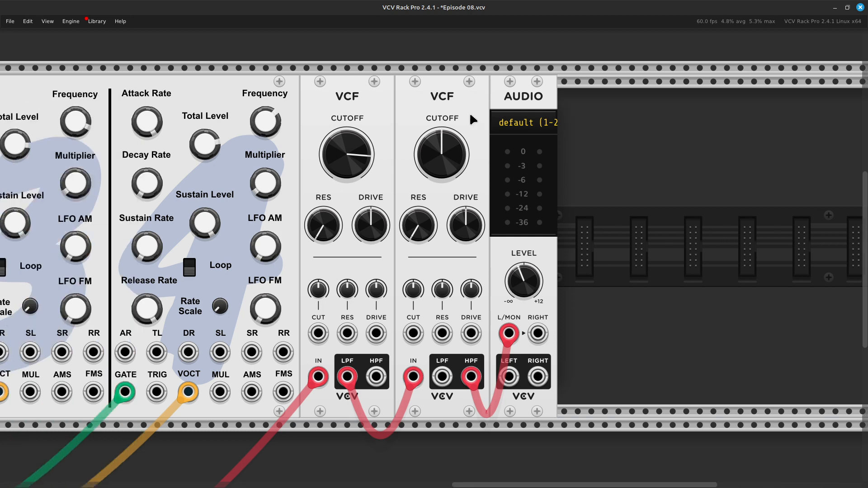
# Raise the second VCF's cutoff to roughly the two o'clock position and set operator 4's frequency to about 916 Hz.
pyautogui.moveTo(461, 149)
pyautogui.moveTo(461, 149); pyautogui.dragTo(461, 135)
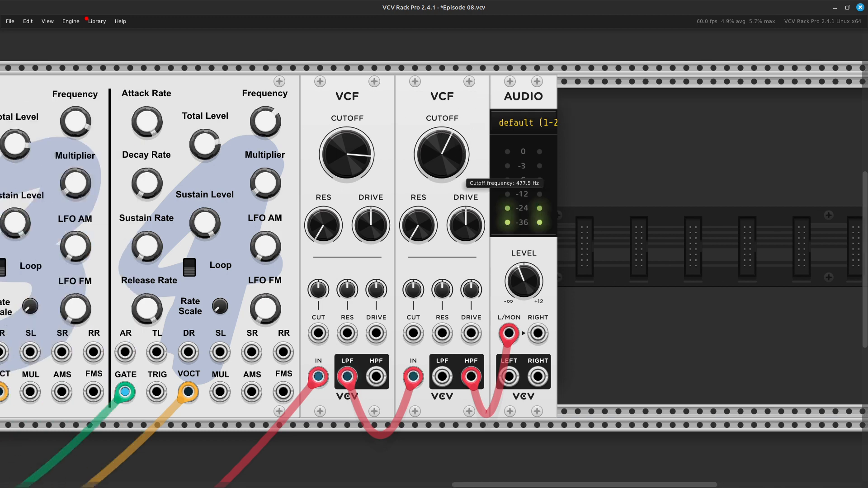
pyautogui.moveTo(266, 130)
pyautogui.moveTo(267, 131)
pyautogui.mouseDown()
pyautogui.moveTo(266, 139)
pyautogui.moveTo(266, 112)
pyautogui.moveTo(267, 134)
pyautogui.mouseUp()
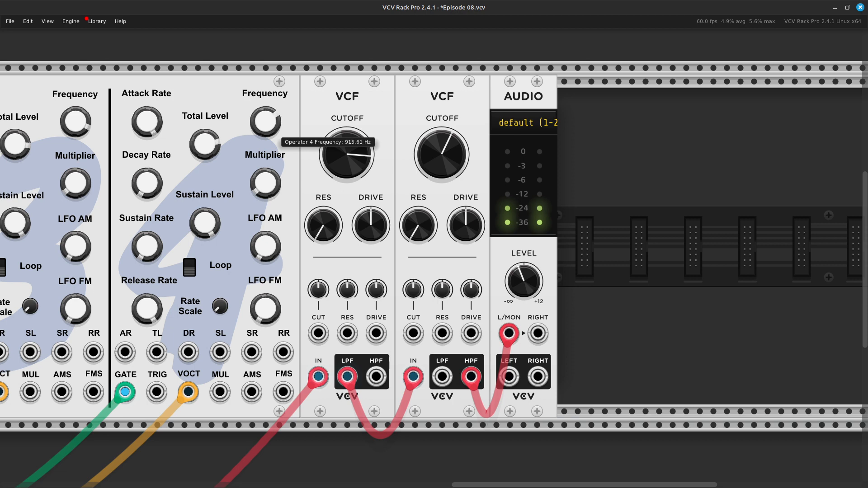
pyautogui.moveTo(452, 163); pyautogui.dragTo(452, 151)
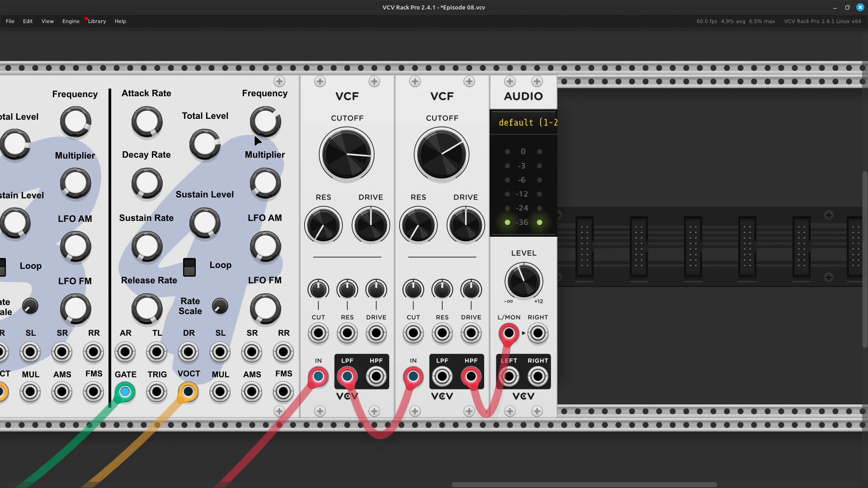
# Raise operator 4's frequency well above 916 Hz and turn the Audio module's level up to slightly past two o'clock.
pyautogui.moveTo(267, 129); pyautogui.dragTo(266, 123)
pyautogui.moveTo(532, 288); pyautogui.dragTo(532, 262)
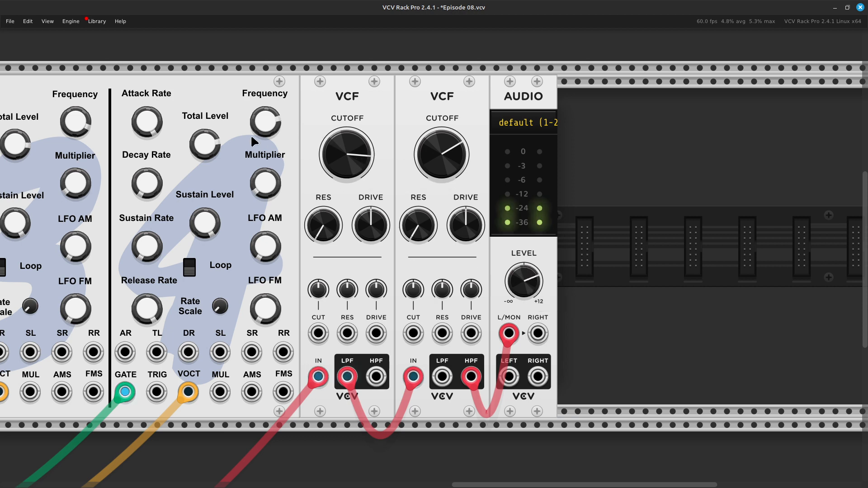
pyautogui.moveTo(273, 128)
pyautogui.mouseDown()
pyautogui.moveTo(273, 116)
pyautogui.moveTo(273, 139)
pyautogui.moveTo(274, 127)
pyautogui.mouseUp()
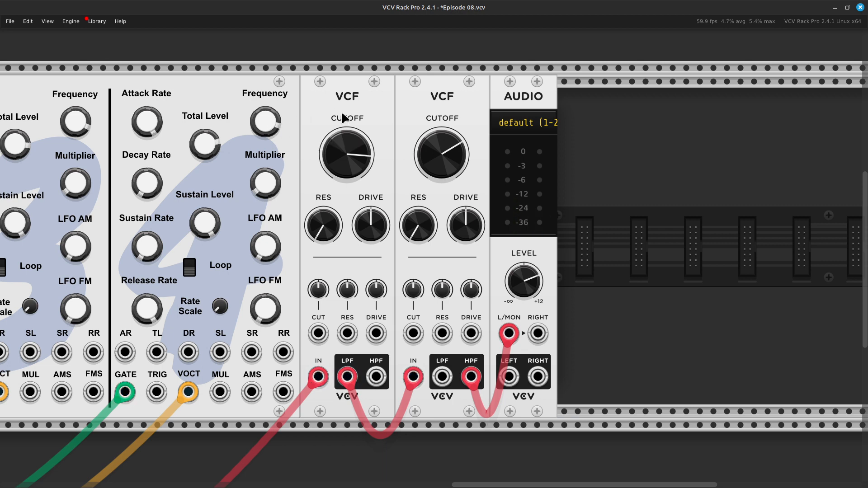
pyautogui.scroll(-5, 342, 119)
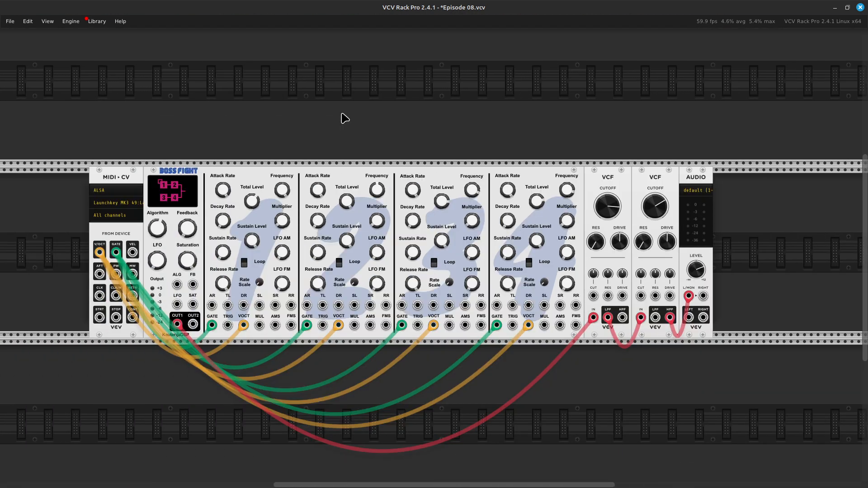